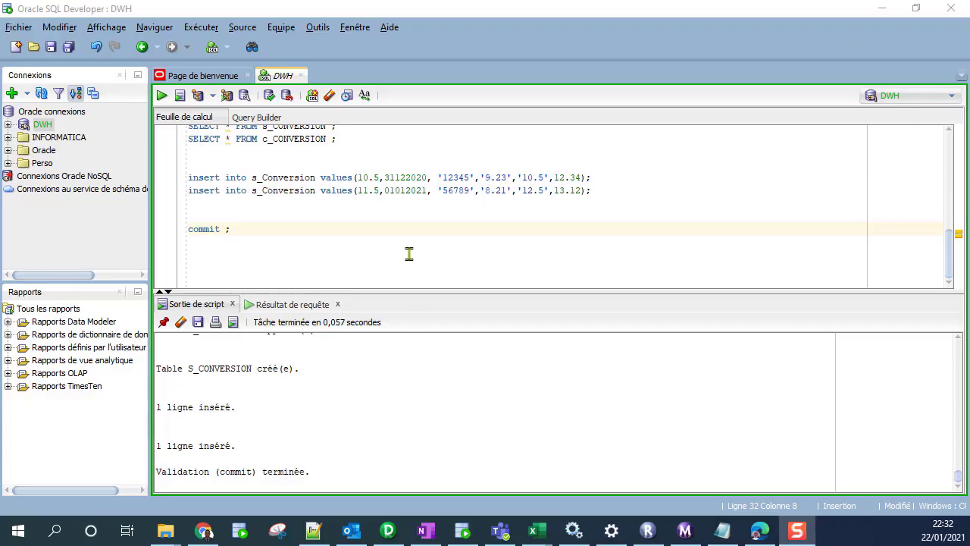
# - Switch to Informatica PowerCenter Designer and locate the m_CONVERSION mapping in the Fonctions_char folder
pyautogui.click(407, 213)
pyautogui.click(388, 530)
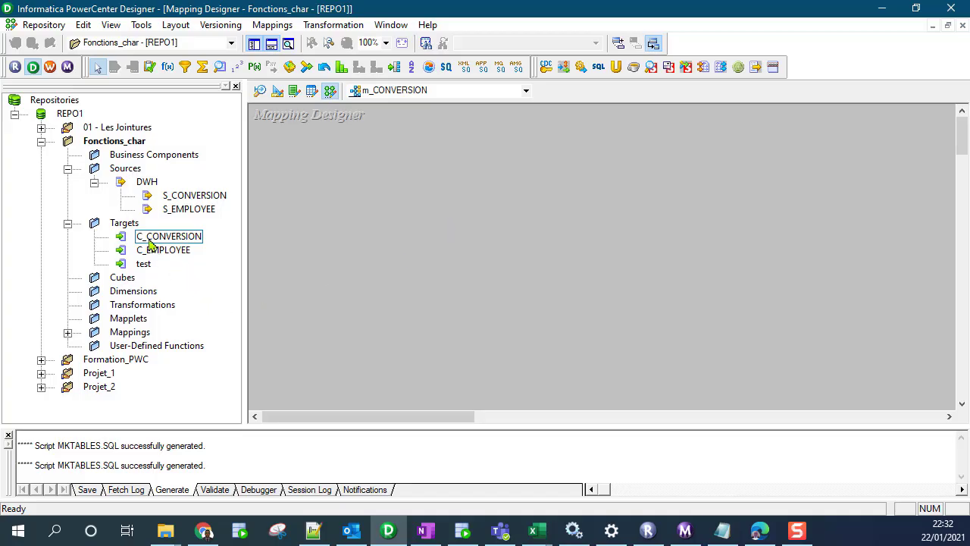
pyautogui.click(68, 332)
pyautogui.click(160, 348)
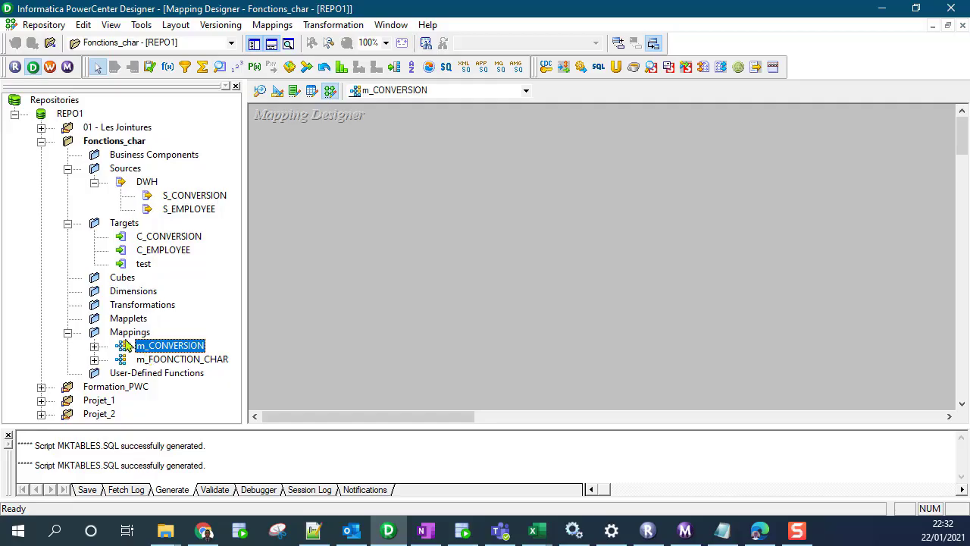
pyautogui.hotkey('alt', 'Tab')
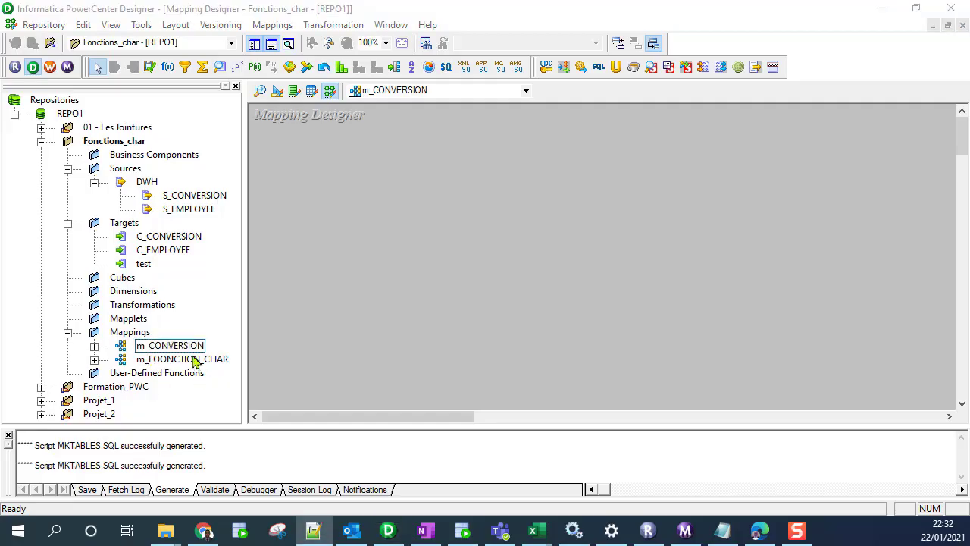
# - Add the S_CONVERSION source and the C_CONVERSION target to the m_CONVERSION mapping
pyautogui.moveTo(184, 201); pyautogui.dragTo(301, 198)
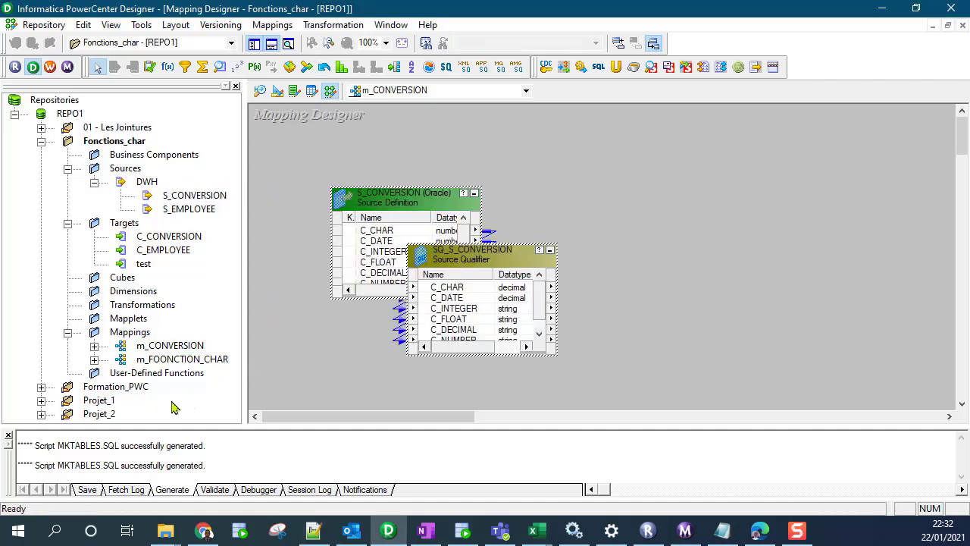
pyautogui.click(173, 241)
pyautogui.moveTo(152, 241); pyautogui.dragTo(859, 225)
# - Hide the navigator and output windows, and arrange the source, enlarged source qualifier and target with free space before the target
pyautogui.click(254, 44)
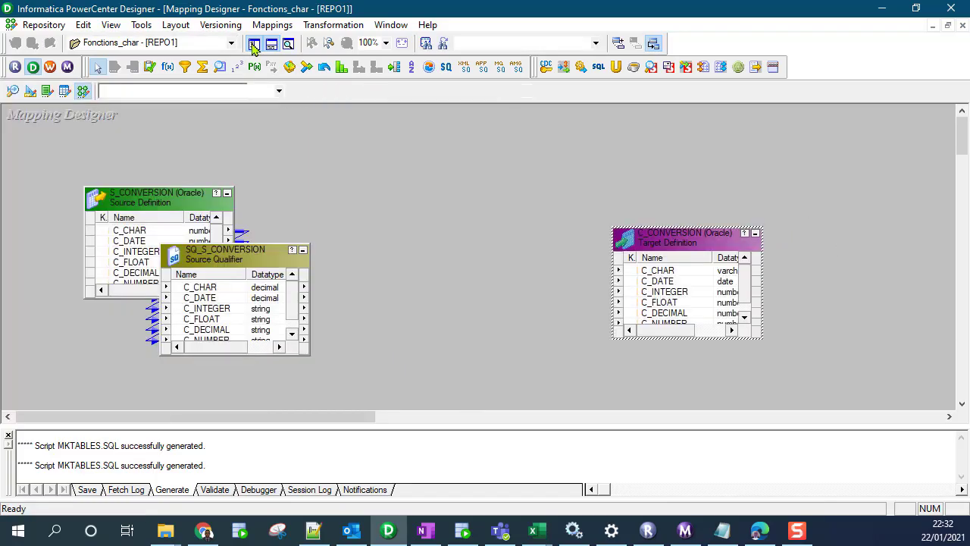
pyautogui.click(270, 44)
pyautogui.moveTo(675, 244); pyautogui.dragTo(831, 224)
pyautogui.moveTo(235, 257); pyautogui.dragTo(518, 216)
pyautogui.moveTo(115, 196); pyautogui.dragTo(42, 193)
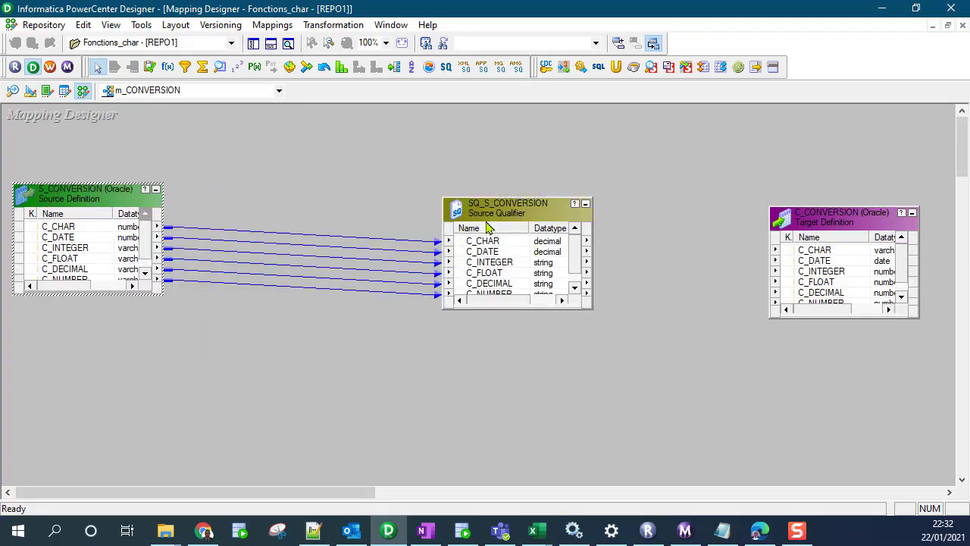
pyautogui.moveTo(489, 227); pyautogui.dragTo(225, 131)
pyautogui.moveTo(63, 184); pyautogui.dragTo(56, 130)
pyautogui.click(540, 247)
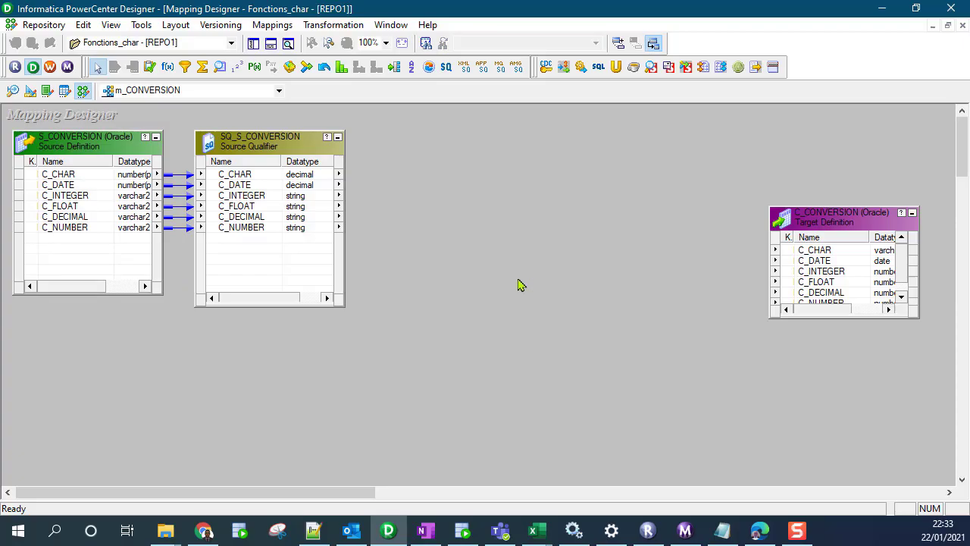
# - Place an Expression transformation between the source qualifier and the target, and open it for editing
pyautogui.click(168, 67)
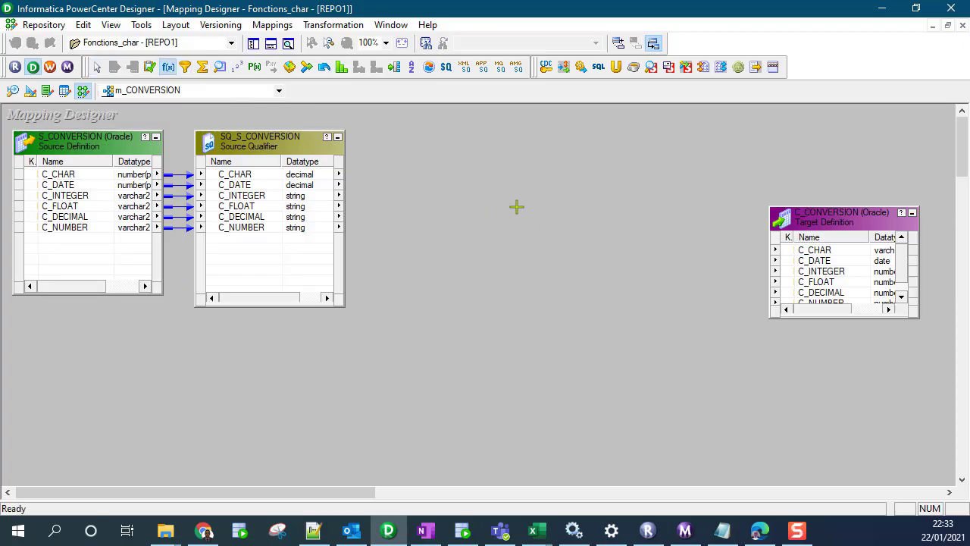
pyautogui.click(421, 168)
pyautogui.doubleClick(486, 184)
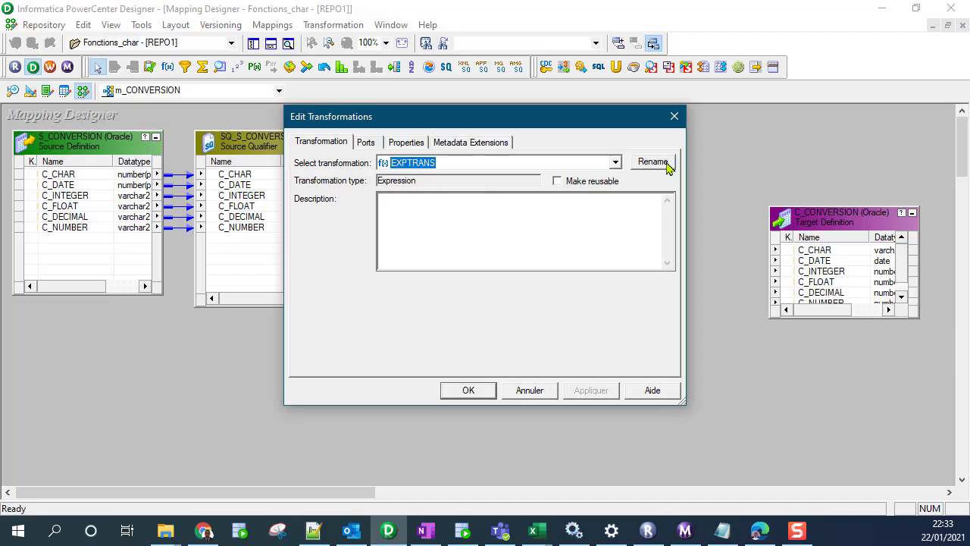
# - Rename the Expression transformation to EXP_Conversion
pyautogui.click(668, 163)
pyautogui.press('End')
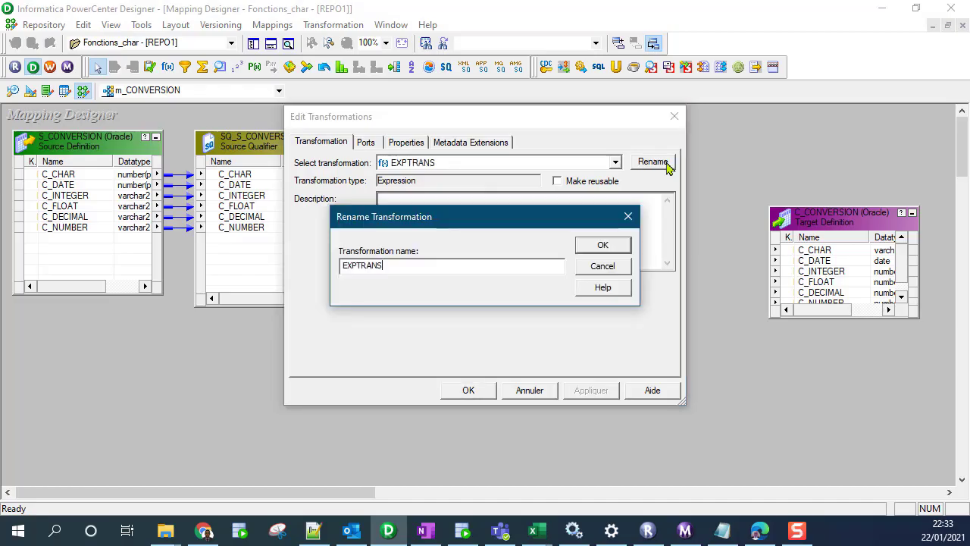
pyautogui.press('BackSpace')
pyautogui.press('BackSpace')
pyautogui.press('BackSpace')
pyautogui.press('BackSpace')
pyautogui.write('_CONVERSIO')
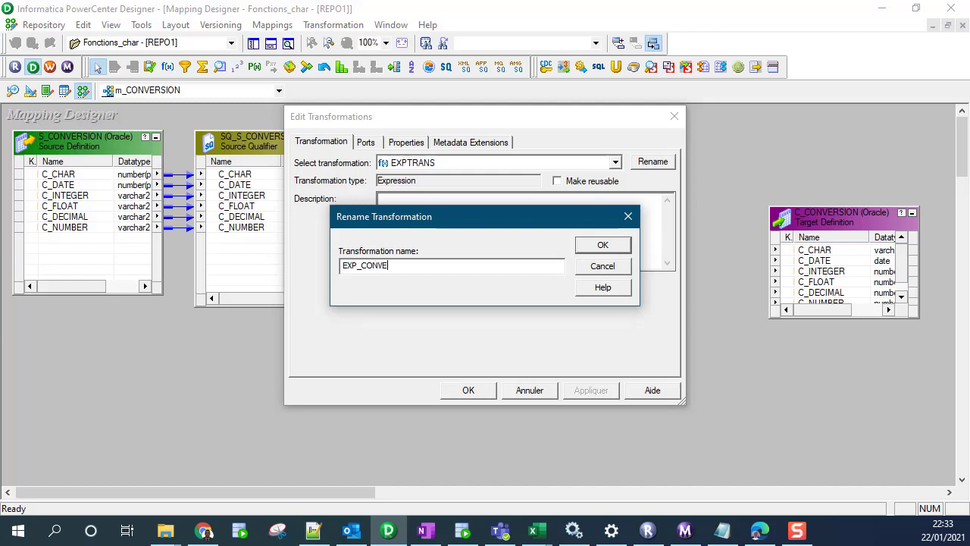
pyautogui.press('BackSpace')
pyautogui.press('BackSpace')
pyautogui.press('BackSpace')
pyautogui.press('BackSpace')
pyautogui.write('onversion')
pyautogui.click(588, 247)
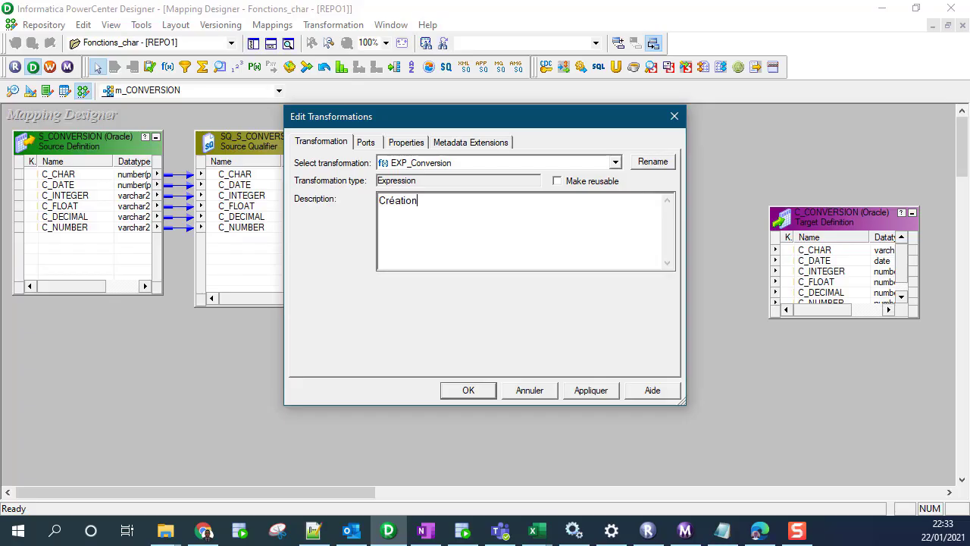
# - Enter "Création" as the description of EXP_Conversion and apply it despite the missing input ports
pyautogui.click(585, 397)
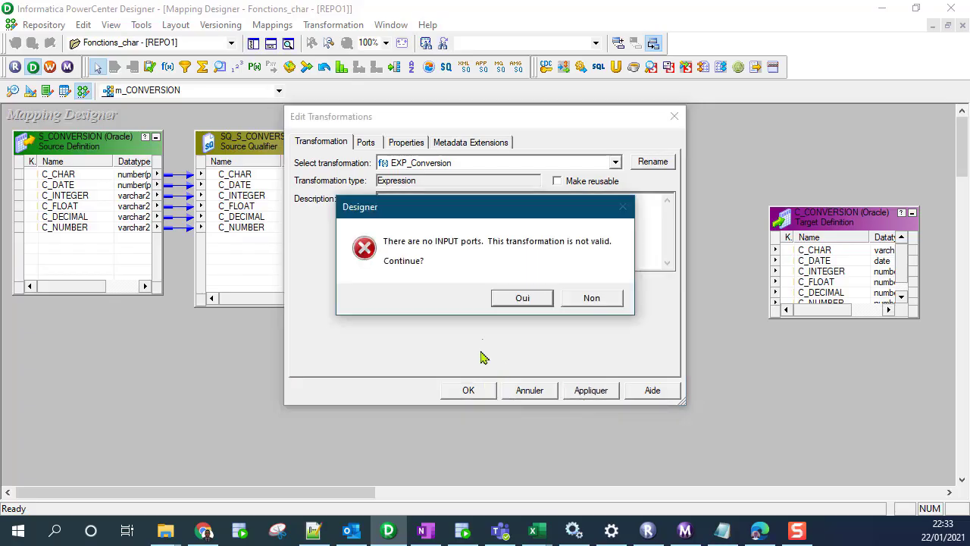
pyautogui.click(512, 297)
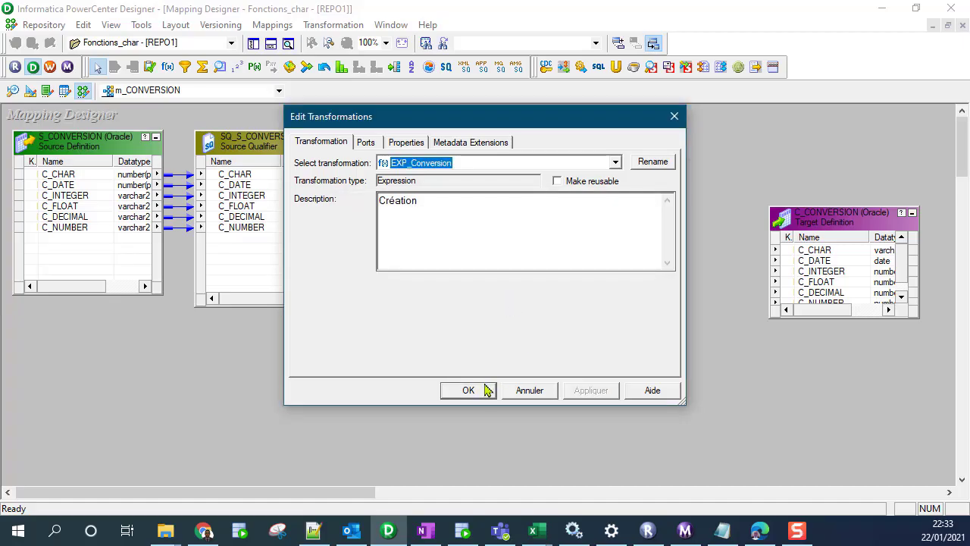
pyautogui.click(487, 389)
# - Enlarge EXP_Conversion and link all six source qualifier ports, from C_CHAR to C_NUMBER, into it
pyautogui.moveTo(485, 171); pyautogui.dragTo(513, 153)
pyautogui.click(237, 175)
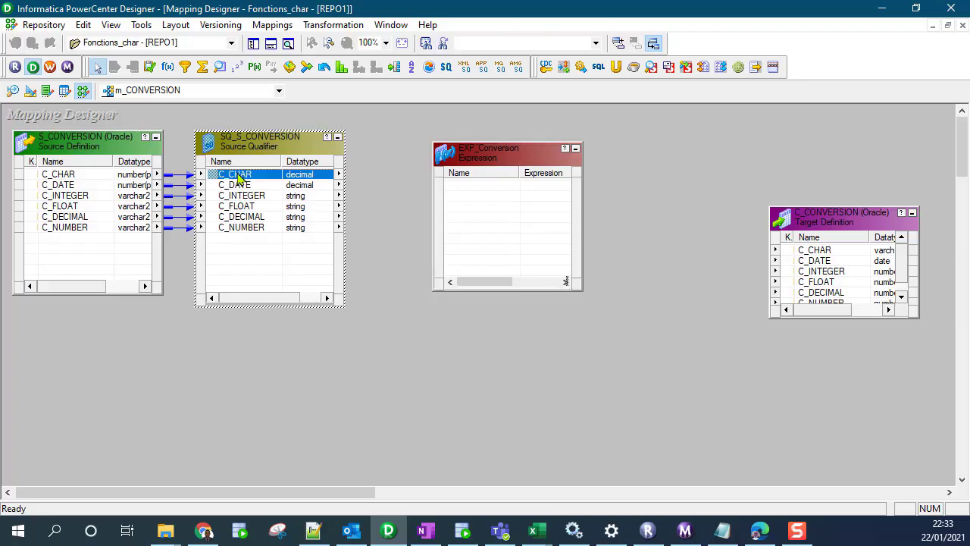
pyautogui.moveTo(231, 176); pyautogui.dragTo(480, 189)
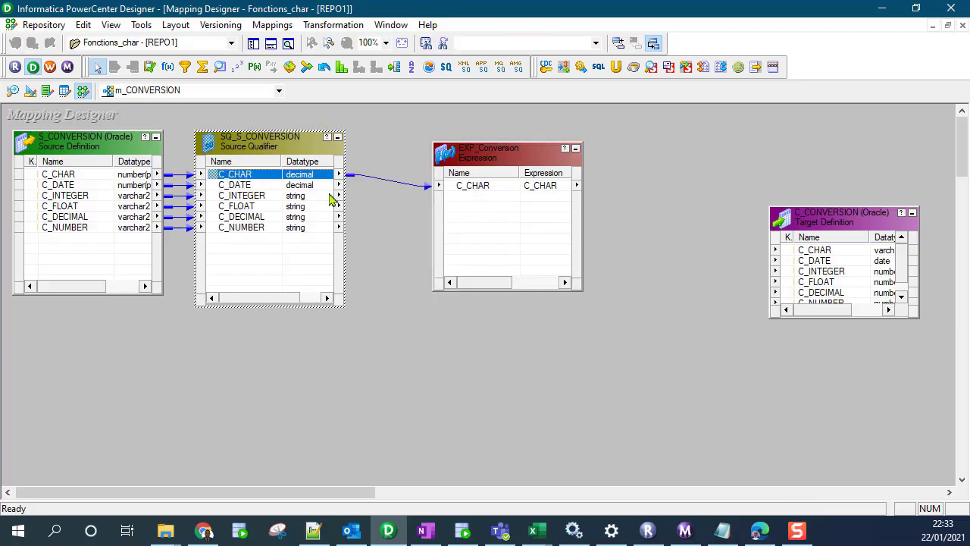
pyautogui.moveTo(236, 189); pyautogui.dragTo(482, 202)
pyautogui.moveTo(228, 196); pyautogui.dragTo(500, 253)
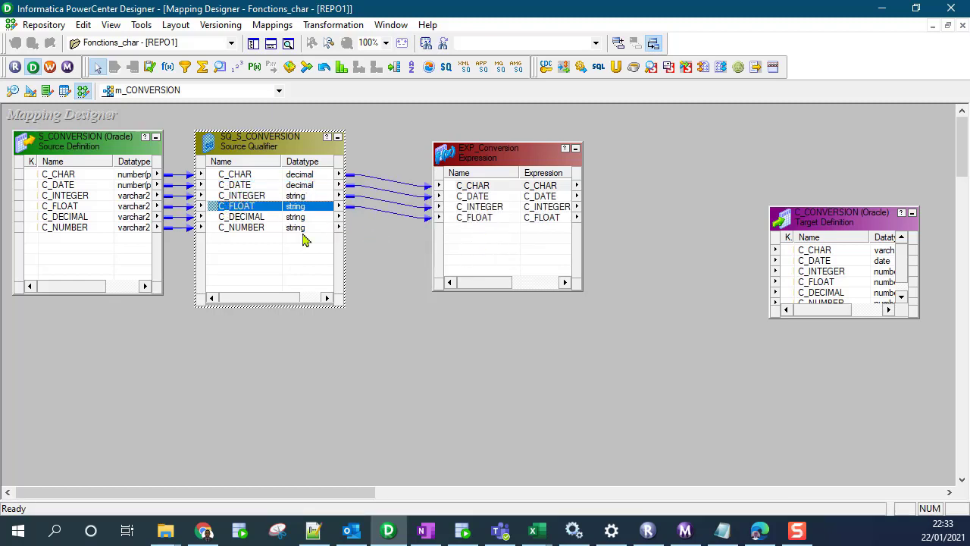
pyautogui.moveTo(252, 219); pyautogui.dragTo(470, 261)
# - Prefix the names of all six EXP_Conversion ports with i_, from i_C_CHAR to i_C_NUMBER
pyautogui.doubleClick(496, 161)
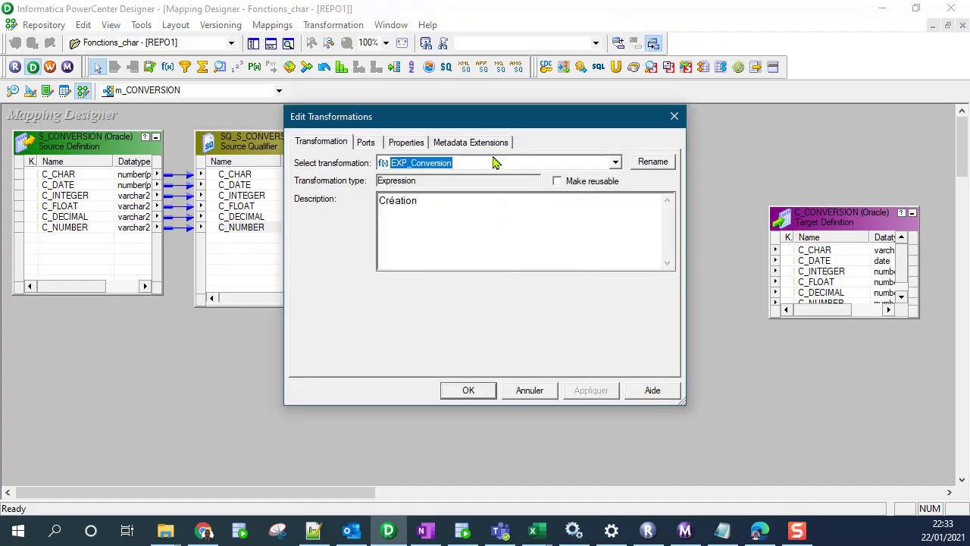
pyautogui.click(374, 143)
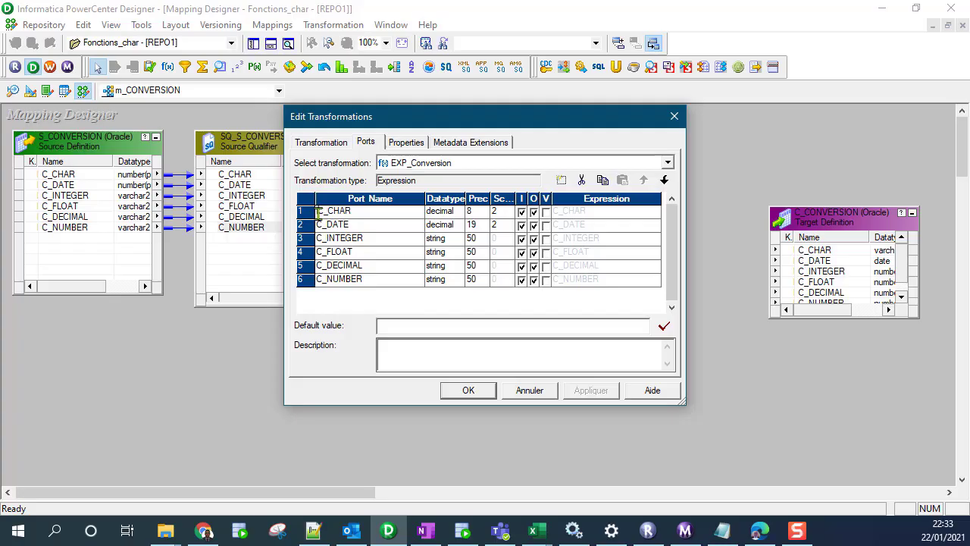
pyautogui.click(318, 211)
pyautogui.write('i_')
pyautogui.click(318, 226)
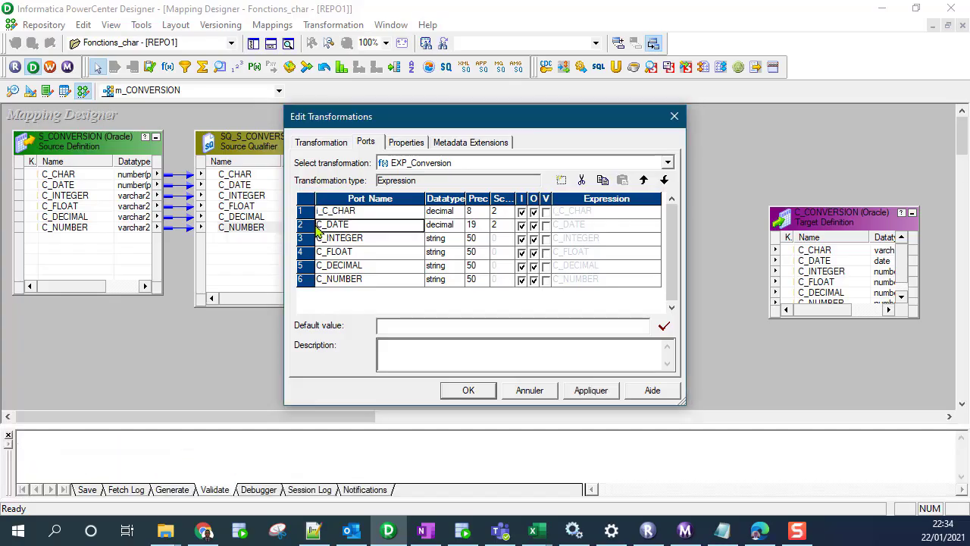
pyautogui.write('i_')
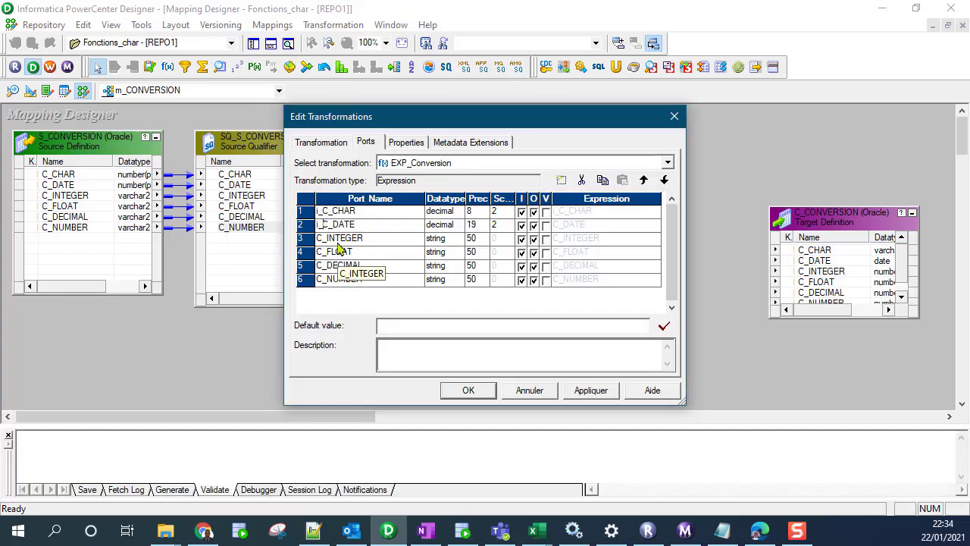
pyautogui.click(318, 239)
pyautogui.write('i_')
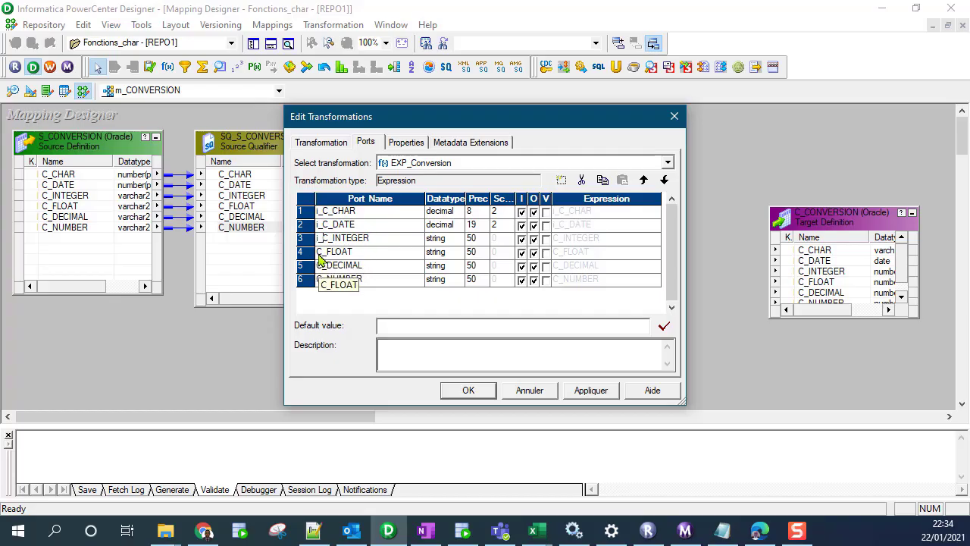
pyautogui.click(318, 253)
pyautogui.write('i_')
pyautogui.click(319, 267)
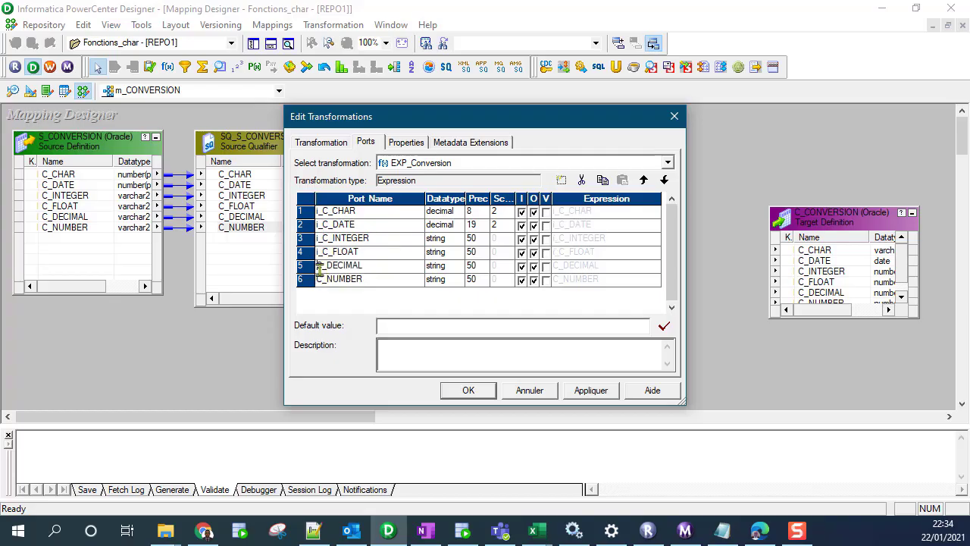
pyautogui.write('i_')
pyautogui.click(319, 279)
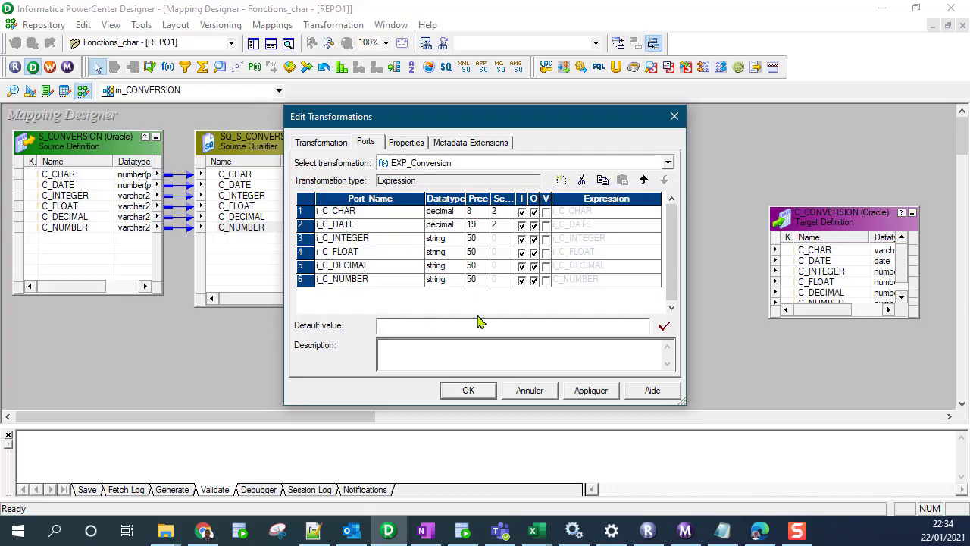
# - Make all six i_ ports of EXP_Conversion input-only by turning off their output option, and save the transformation
pyautogui.click(534, 212)
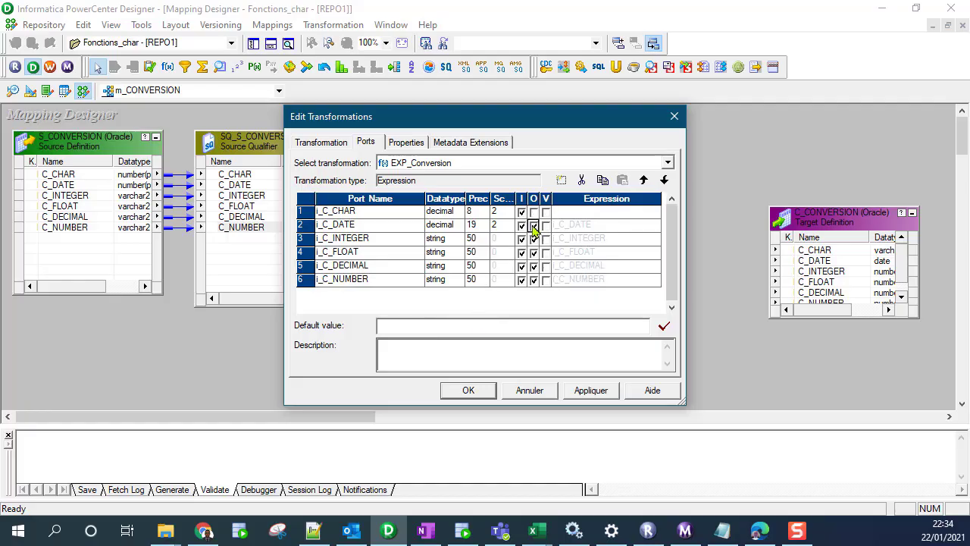
pyautogui.click(533, 225)
pyautogui.click(534, 239)
pyautogui.click(533, 252)
pyautogui.click(533, 266)
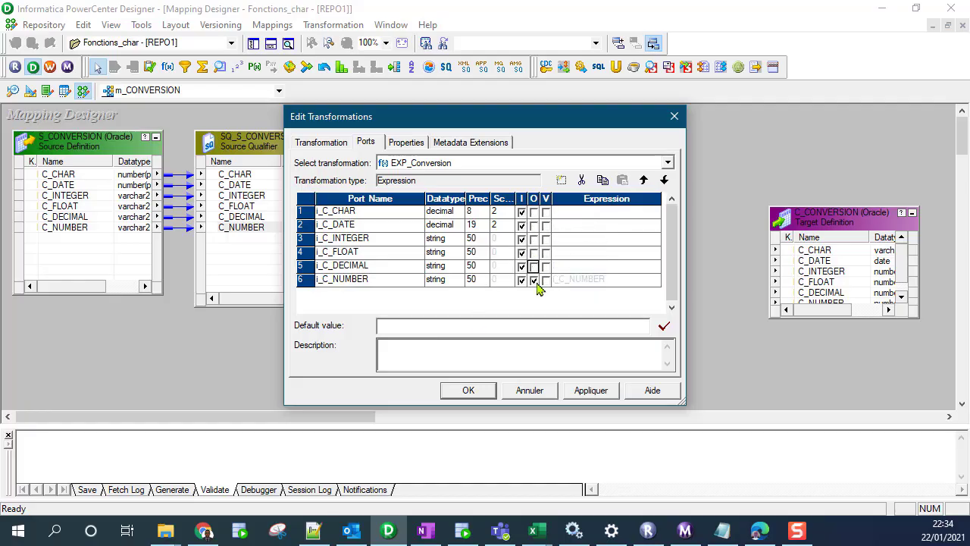
pyautogui.click(534, 279)
pyautogui.click(602, 395)
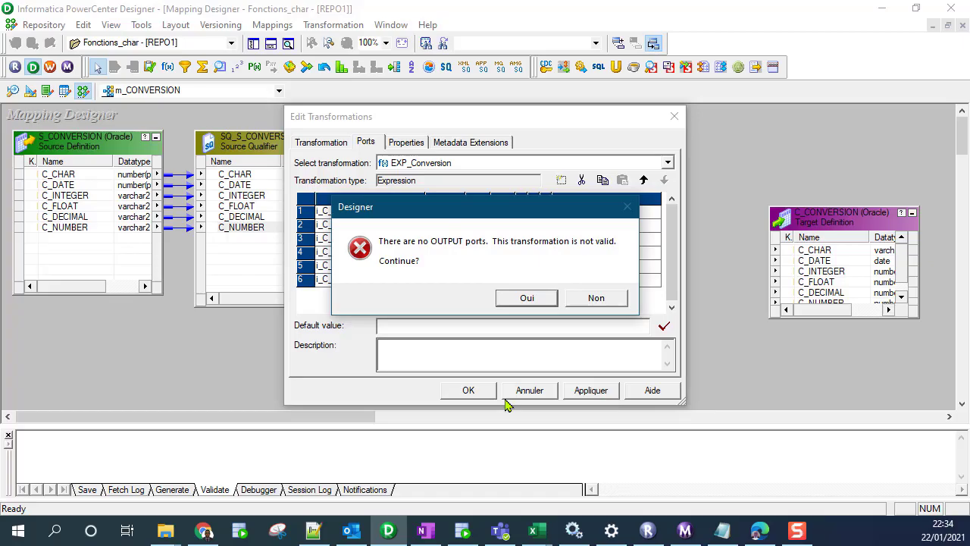
pyautogui.click(526, 298)
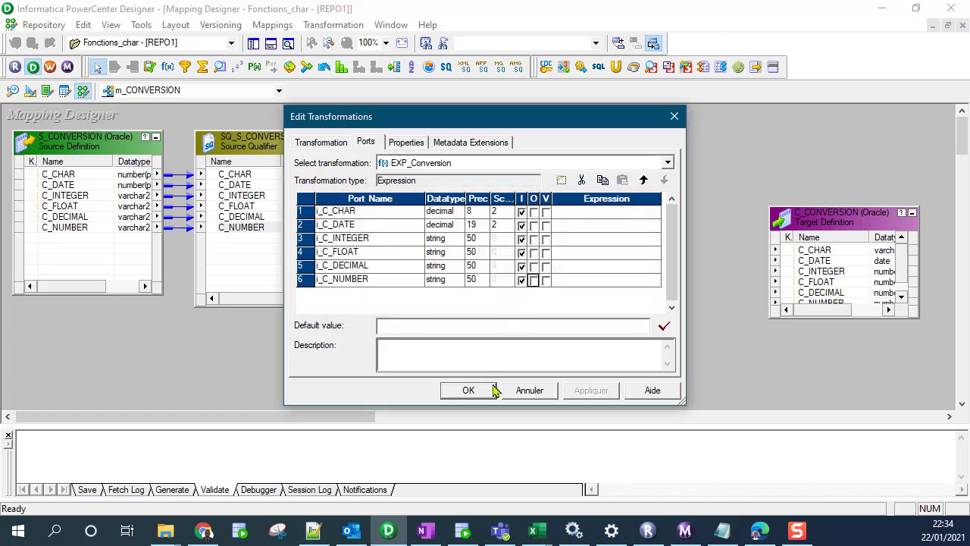
pyautogui.click(469, 390)
# - Enlarge the C_CONVERSION target to show its ports and datatypes, and compare C_CHAR across the source qualifier, expression and target
pyautogui.click(489, 186)
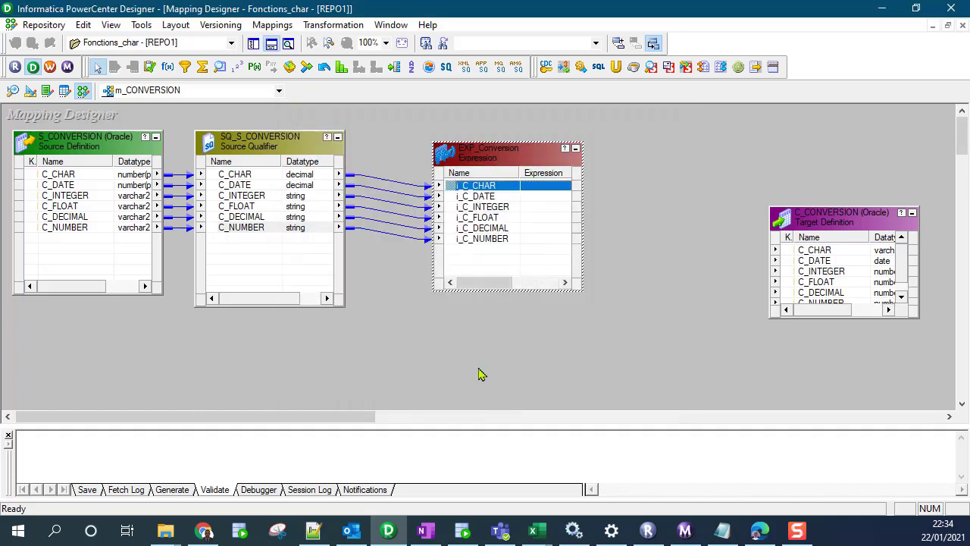
pyautogui.moveTo(850, 207); pyautogui.dragTo(847, 147)
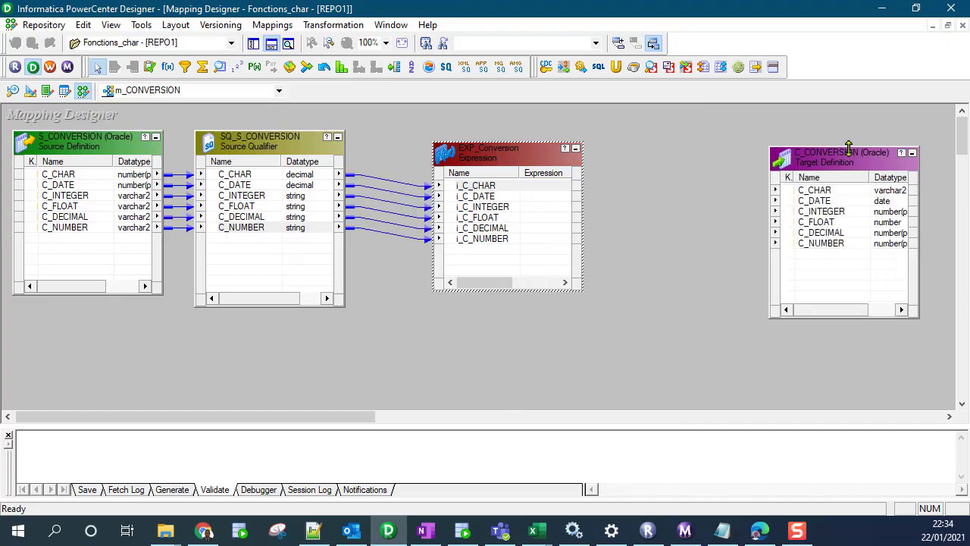
pyautogui.click(482, 190)
pyautogui.click(480, 198)
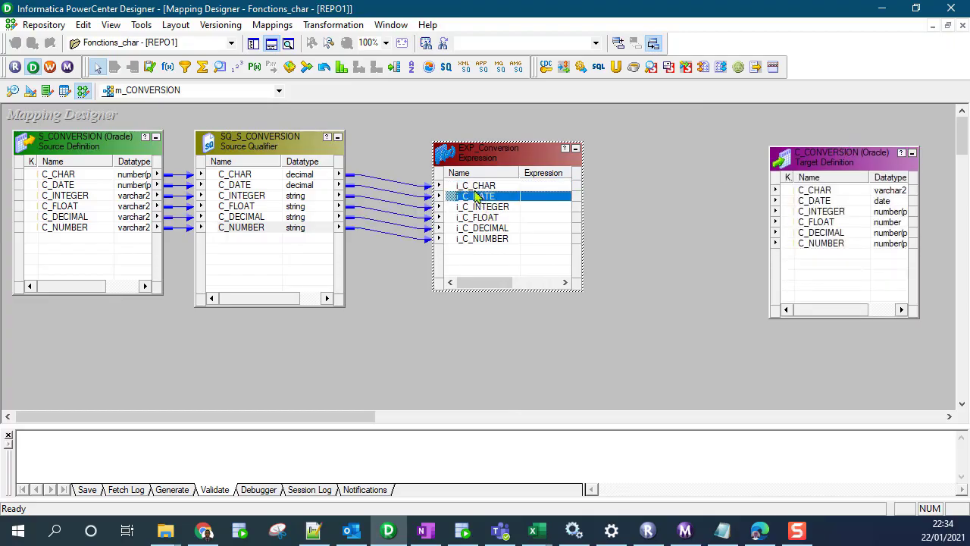
pyautogui.click(475, 189)
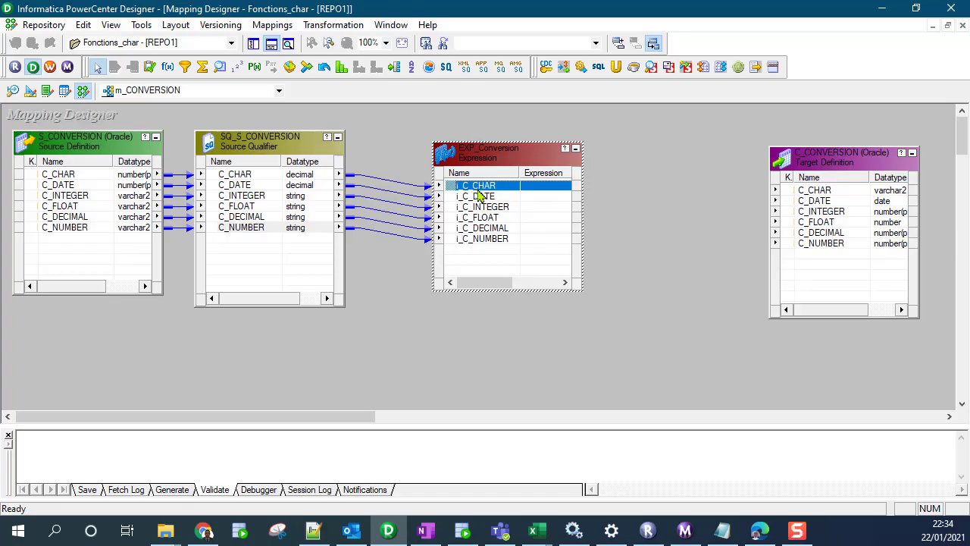
pyautogui.click(811, 201)
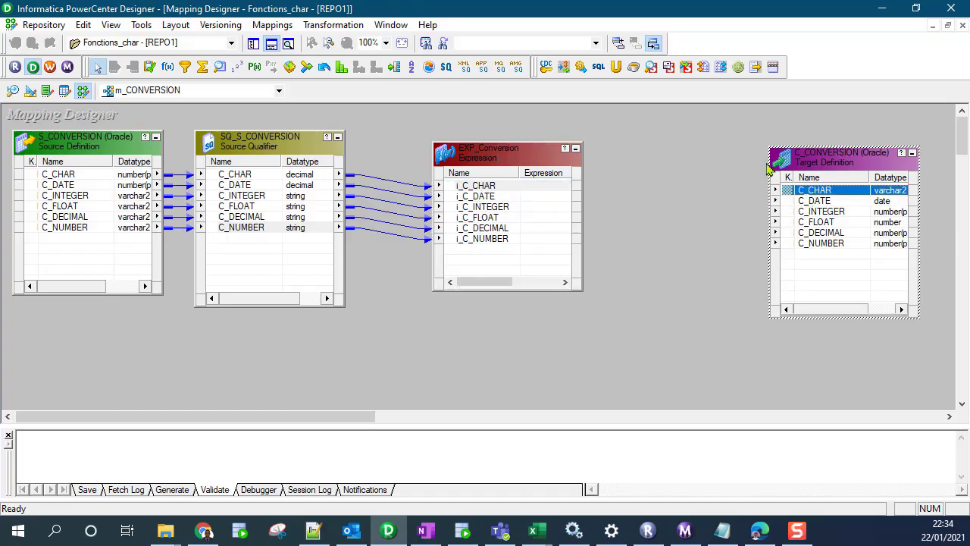
pyautogui.moveTo(768, 161); pyautogui.dragTo(748, 156)
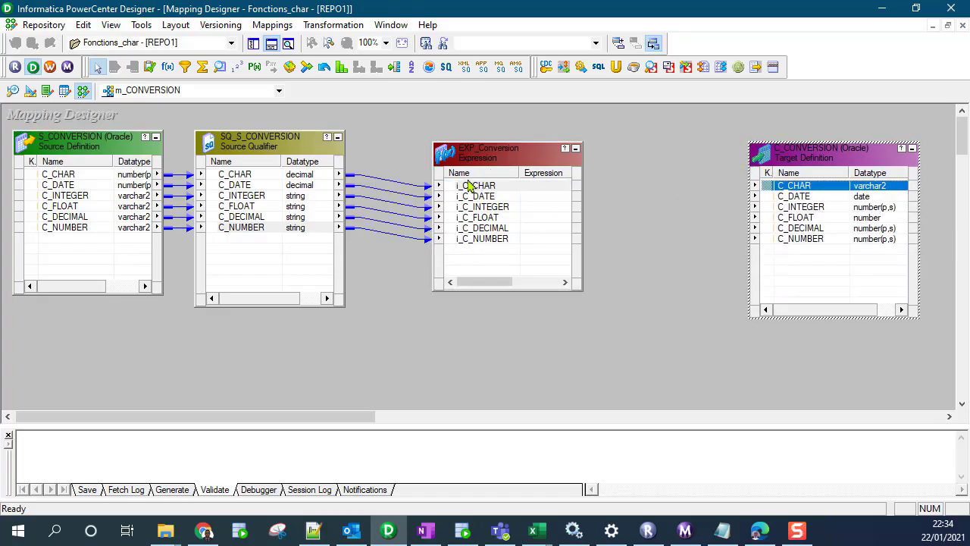
pyautogui.click(240, 175)
pyautogui.click(480, 187)
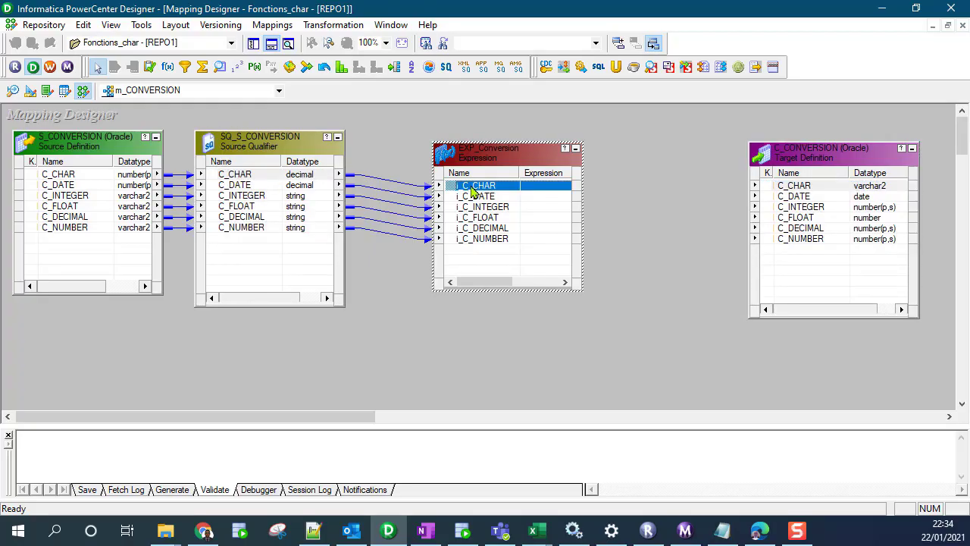
# - Widen EXP_Conversion to show its port datatypes, and add a new port directly below i_C_CHAR
pyautogui.click(297, 176)
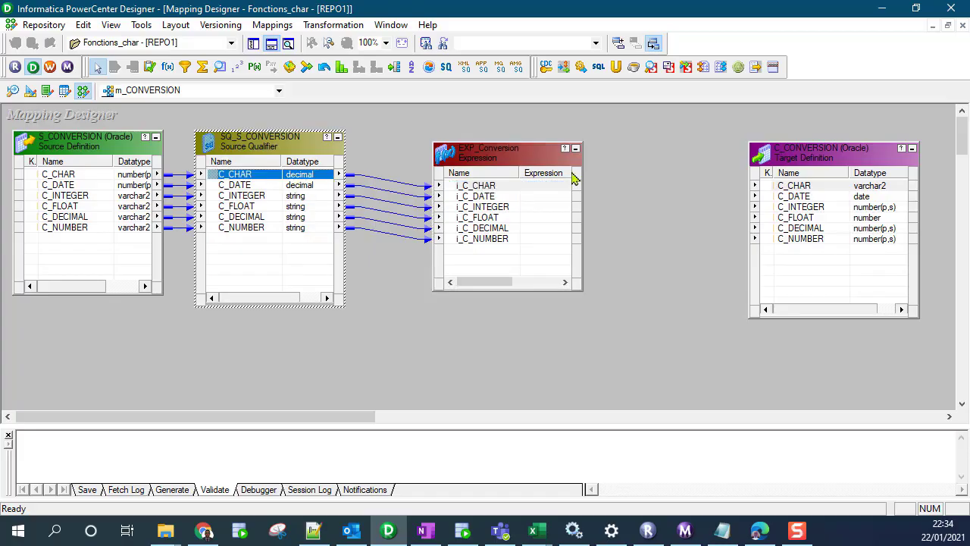
pyautogui.moveTo(582, 161); pyautogui.dragTo(686, 158)
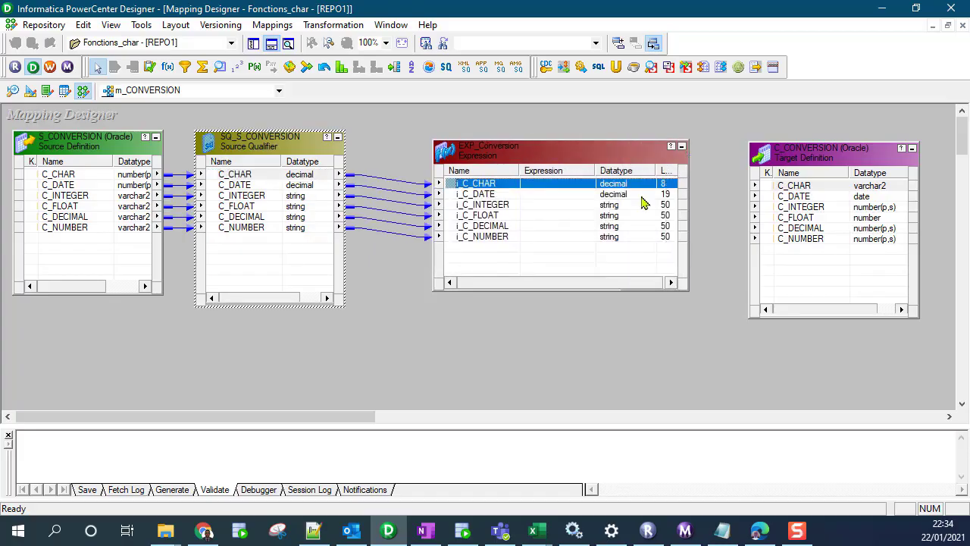
pyautogui.doubleClick(469, 188)
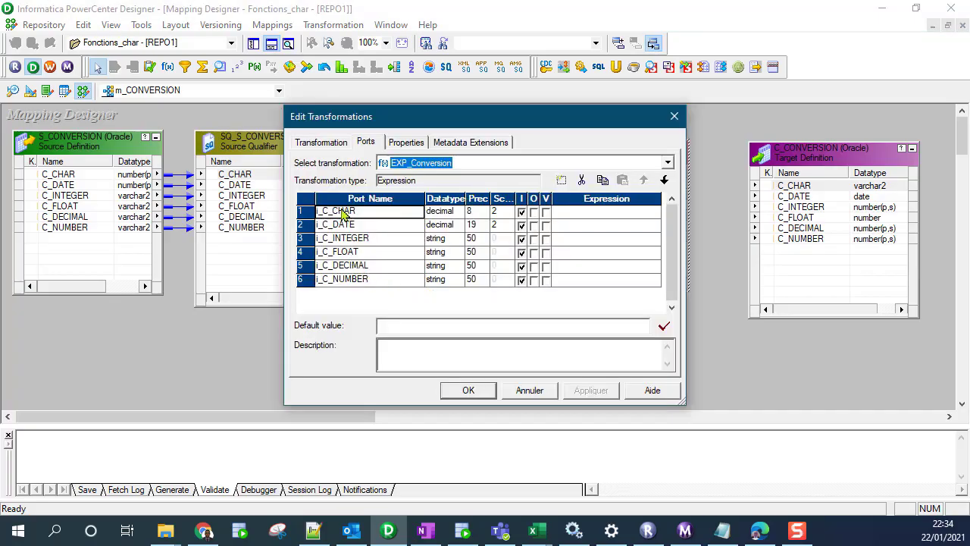
pyautogui.click(341, 212)
pyautogui.click(561, 180)
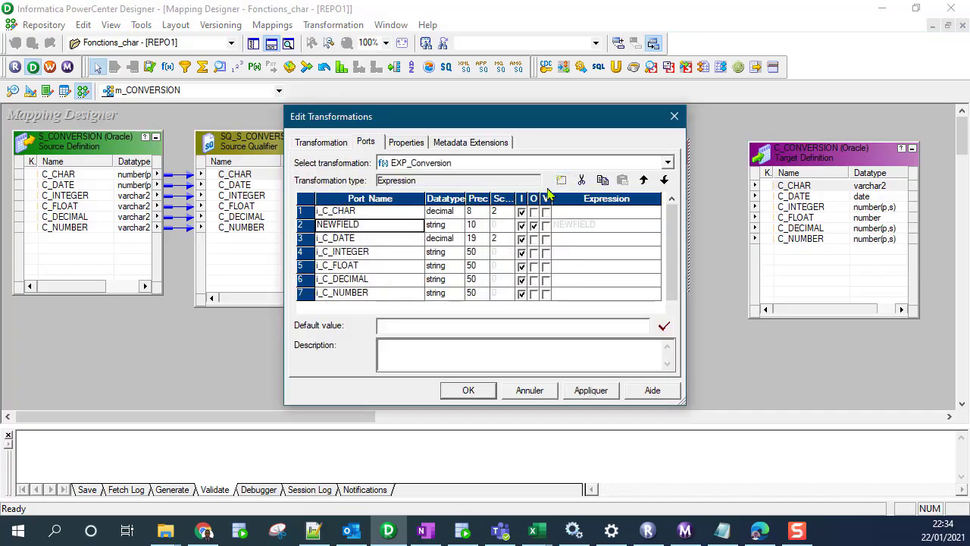
# - Name the new port v_C_CHAR, make it a variable port and set its precision to 50
pyautogui.click(343, 212)
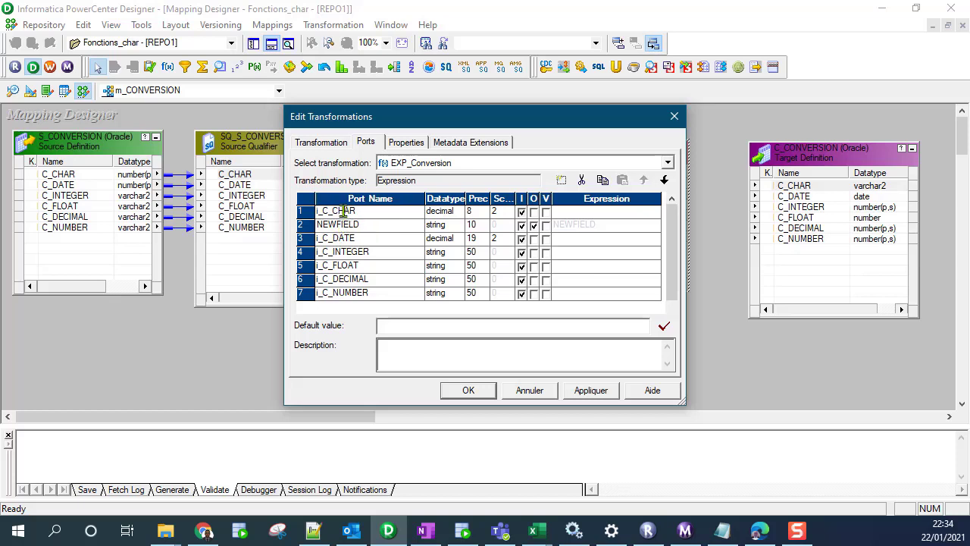
pyautogui.moveTo(357, 212); pyautogui.dragTo(332, 212)
pyautogui.click(344, 224)
pyautogui.moveTo(366, 225); pyautogui.dragTo(310, 224)
pyautogui.press('BackSpace')
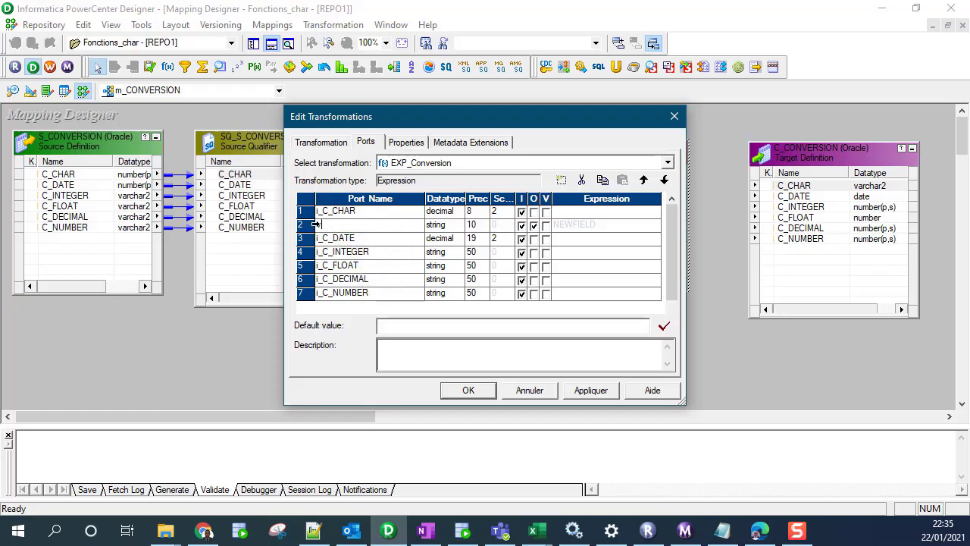
pyautogui.write('o_')
pyautogui.write('_C_CHAR')
pyautogui.click(325, 224)
pyautogui.press('BackSpace')
pyautogui.click(546, 226)
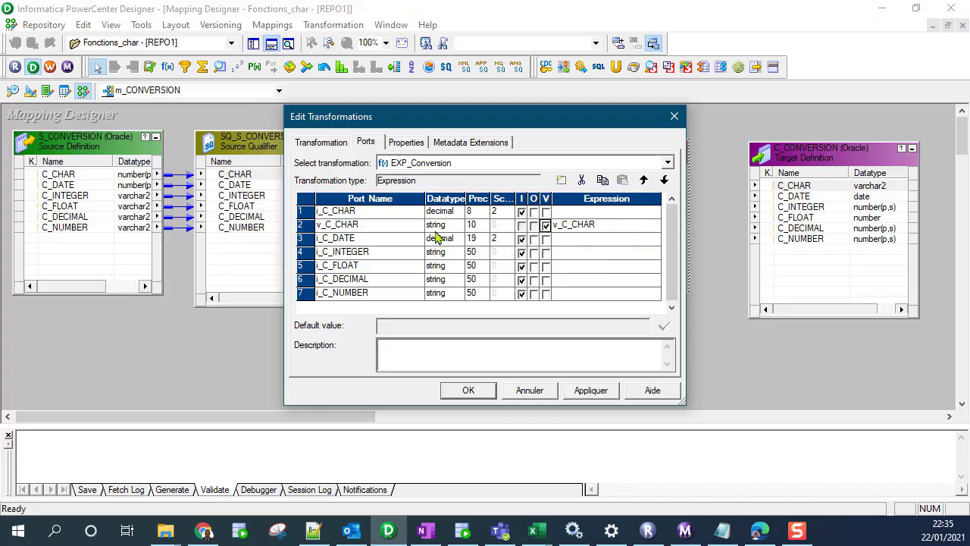
pyautogui.click(472, 226)
# - Add a string port named o_C_CHAR below v_C_CHAR, marked as a variable with precision 50
pyautogui.click(336, 227)
pyautogui.click(561, 180)
pyautogui.click(324, 238)
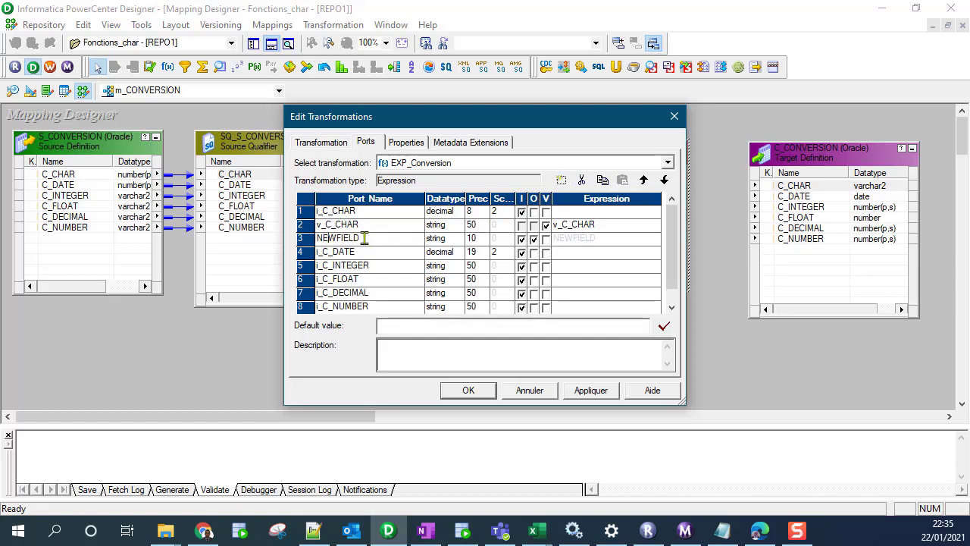
pyautogui.moveTo(364, 238); pyautogui.dragTo(290, 235)
pyautogui.write('o_C_CHAR')
pyautogui.click(546, 239)
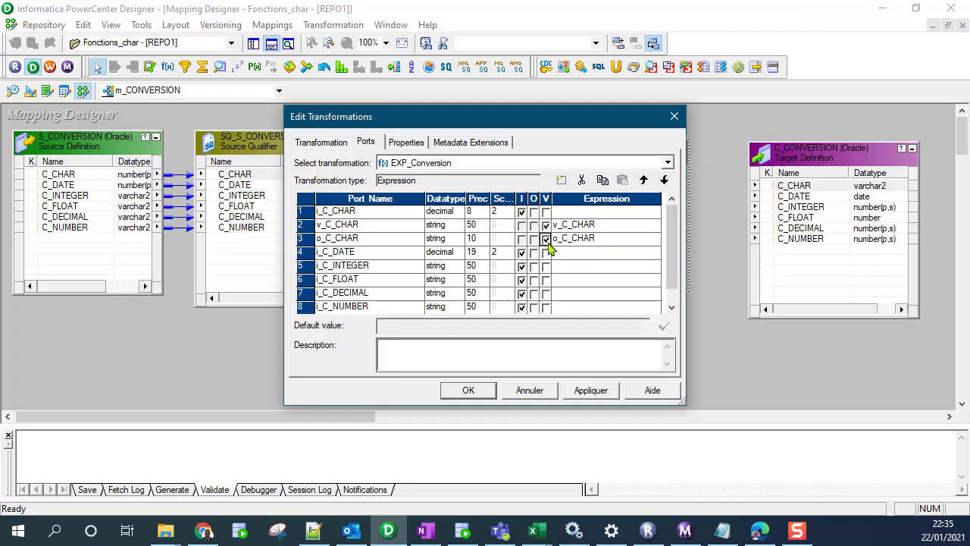
pyautogui.click(473, 239)
pyautogui.click(300, 213)
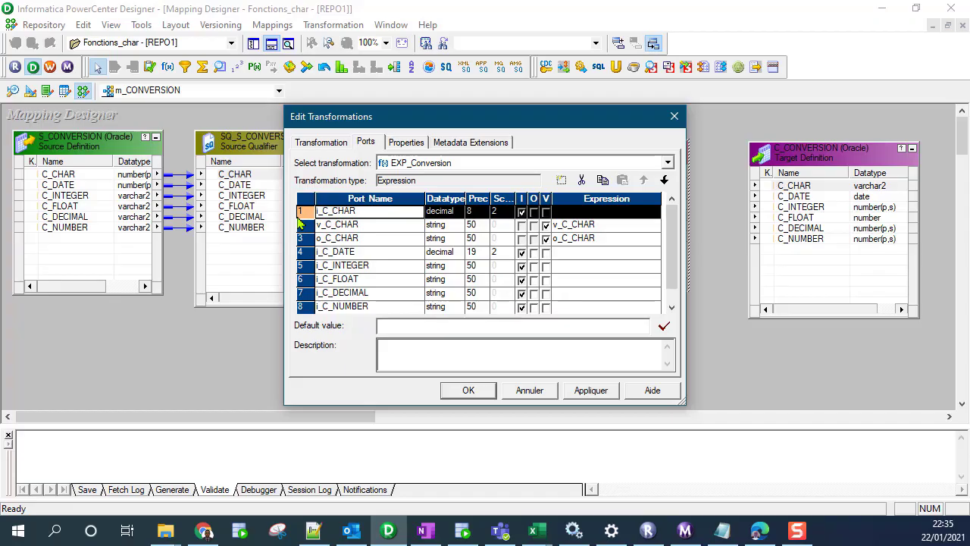
pyautogui.click(301, 225)
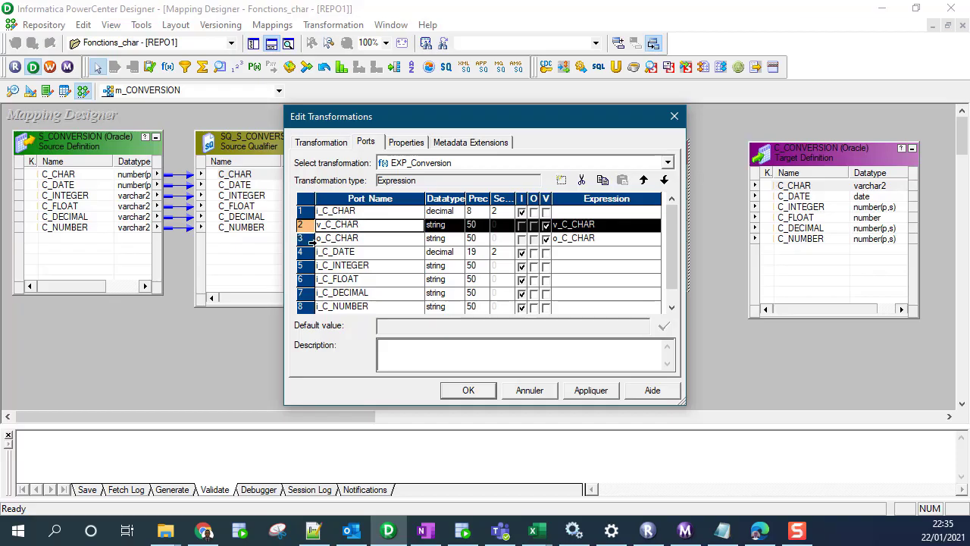
pyautogui.click(302, 239)
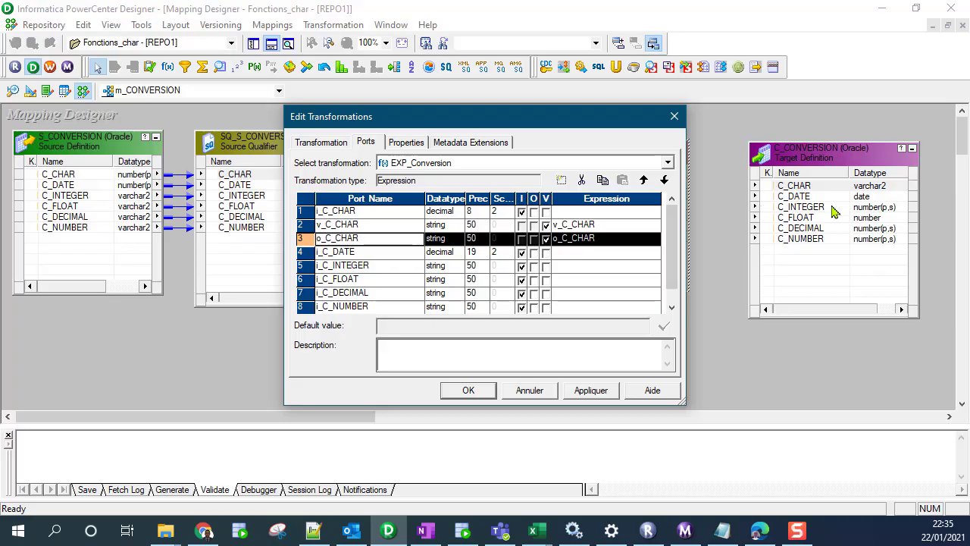
# - Replace the default expression of v_C_CHAR with the TO_CHAR conversion function
pyautogui.click(584, 225)
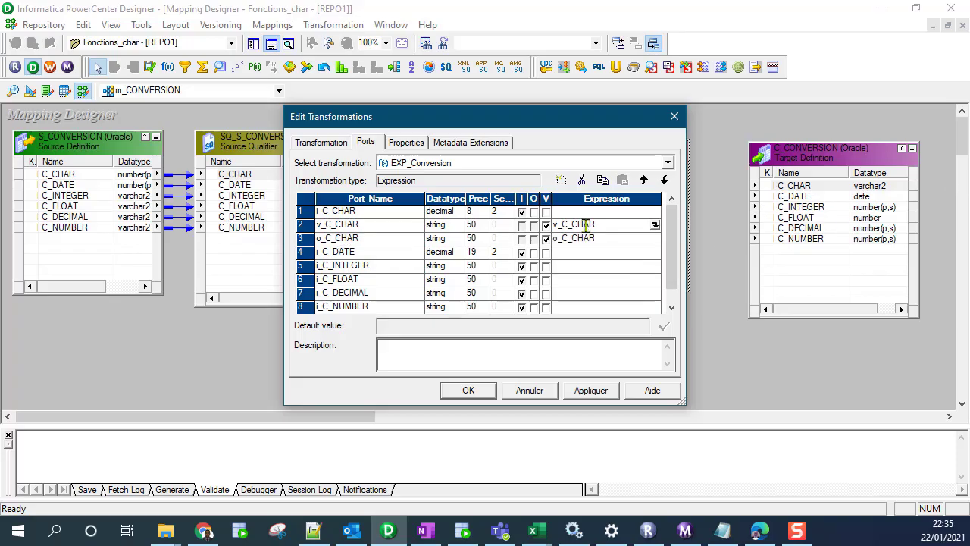
pyautogui.click(655, 226)
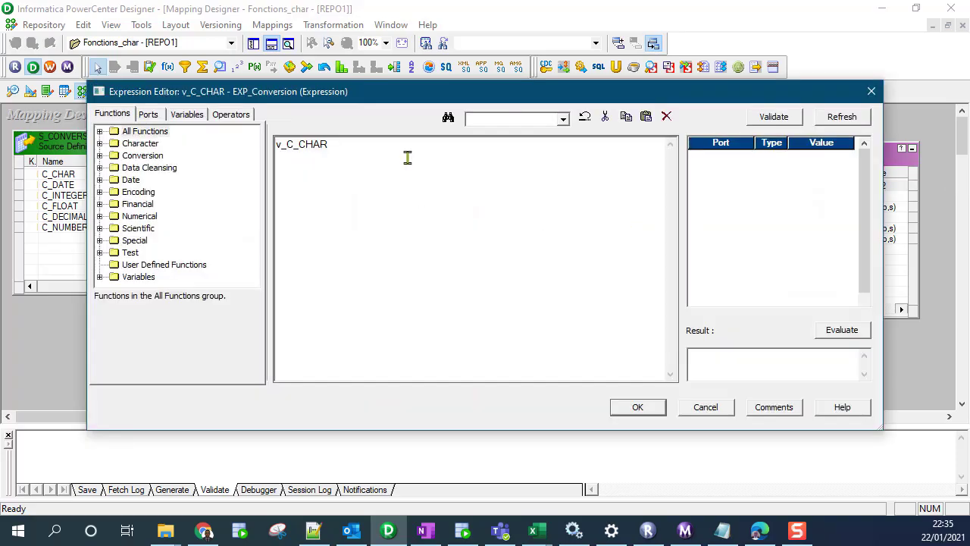
pyautogui.hotkey('ctrl', 'a')
pyautogui.press('Delete')
pyautogui.click(130, 157)
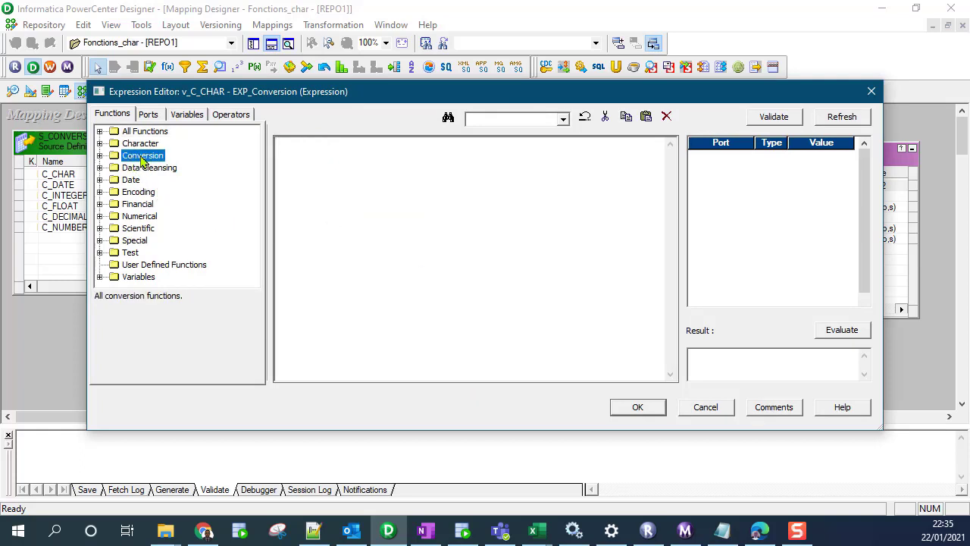
pyautogui.click(99, 155)
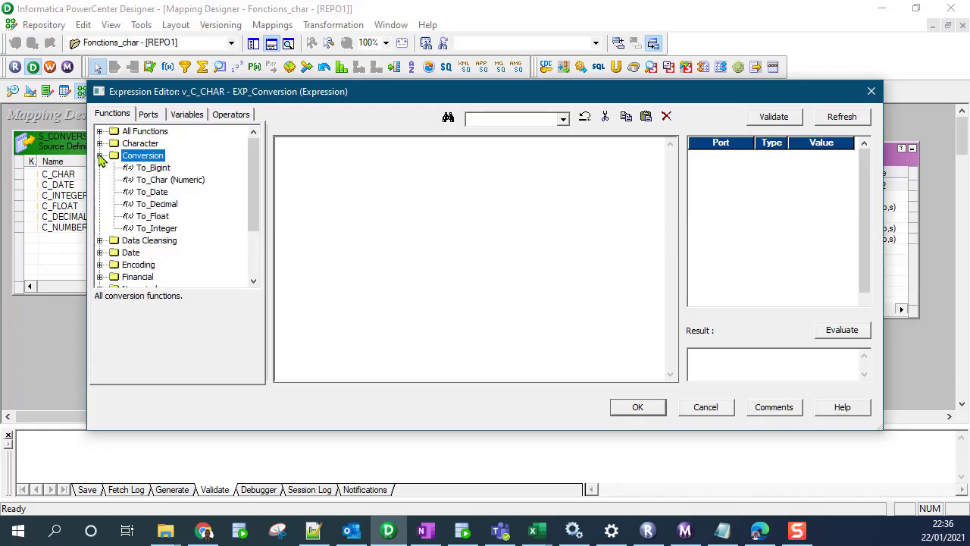
pyautogui.click(141, 182)
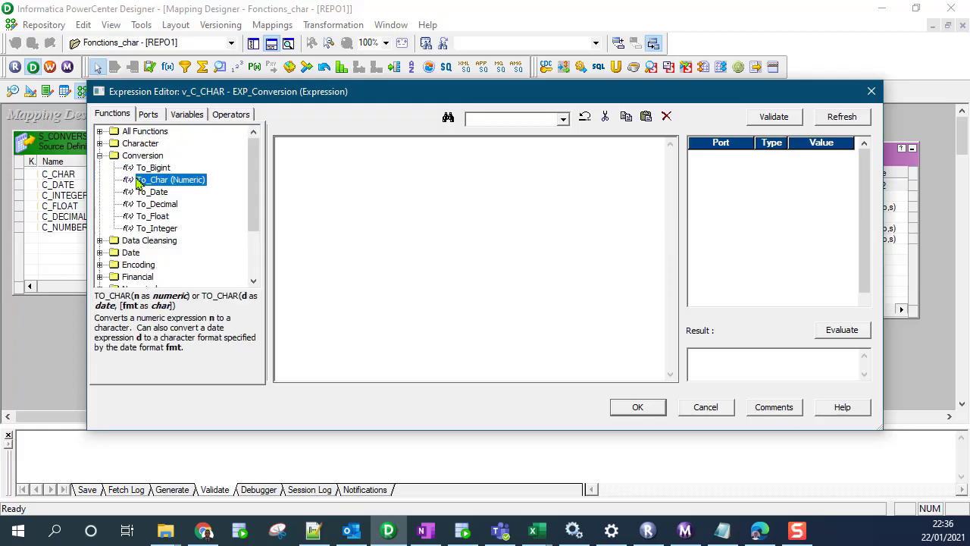
pyautogui.click(94, 298)
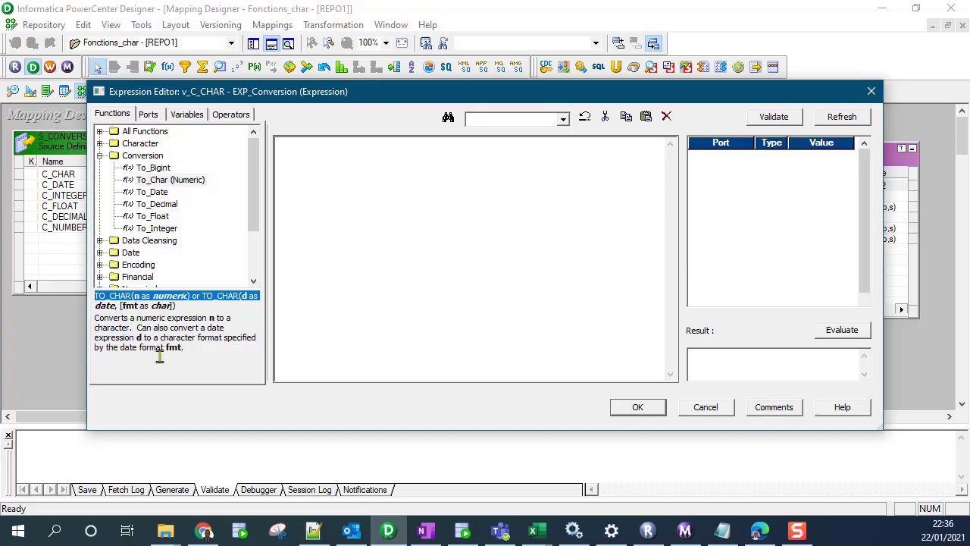
pyautogui.doubleClick(158, 182)
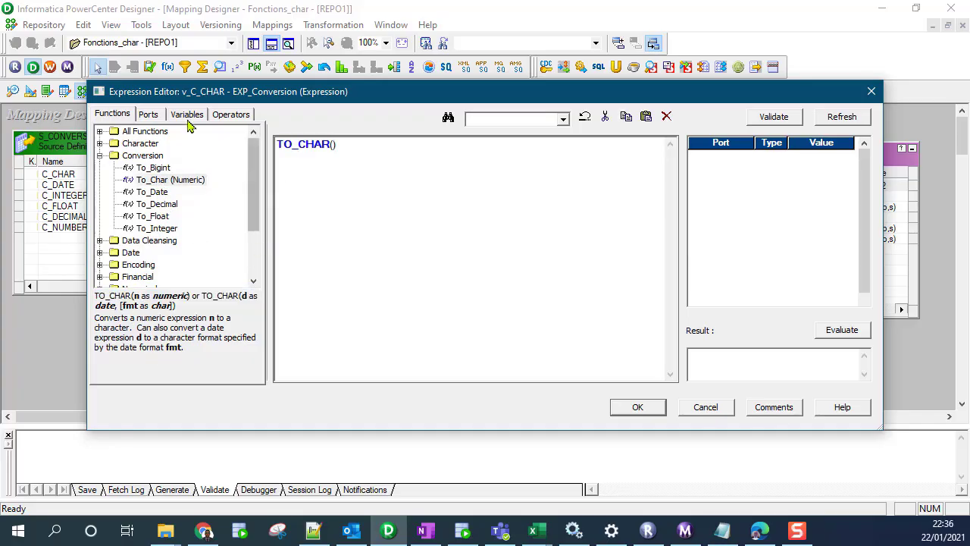
# - Insert the i_C_CHAR port as the TO_CHAR argument and accept the v_C_CHAR expression
pyautogui.click(150, 116)
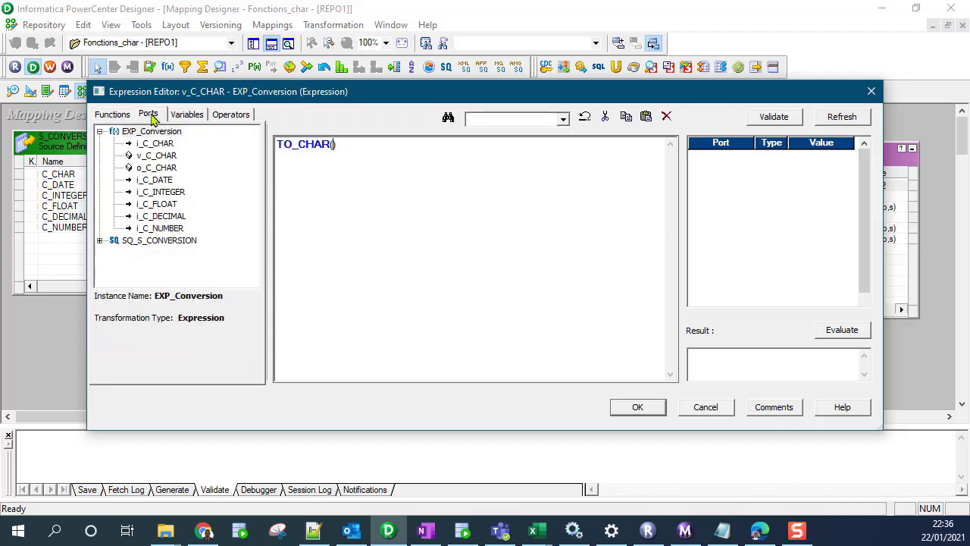
pyautogui.doubleClick(149, 144)
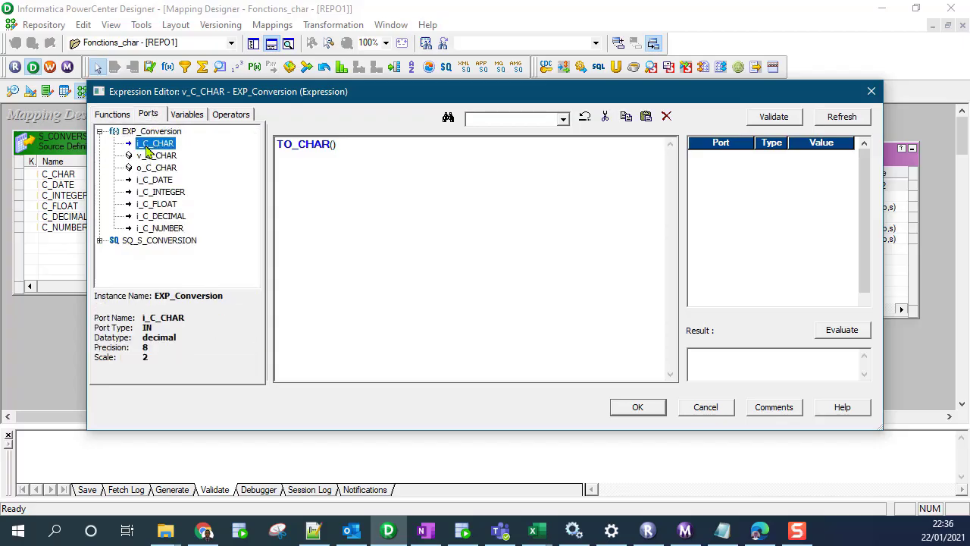
pyautogui.click(638, 408)
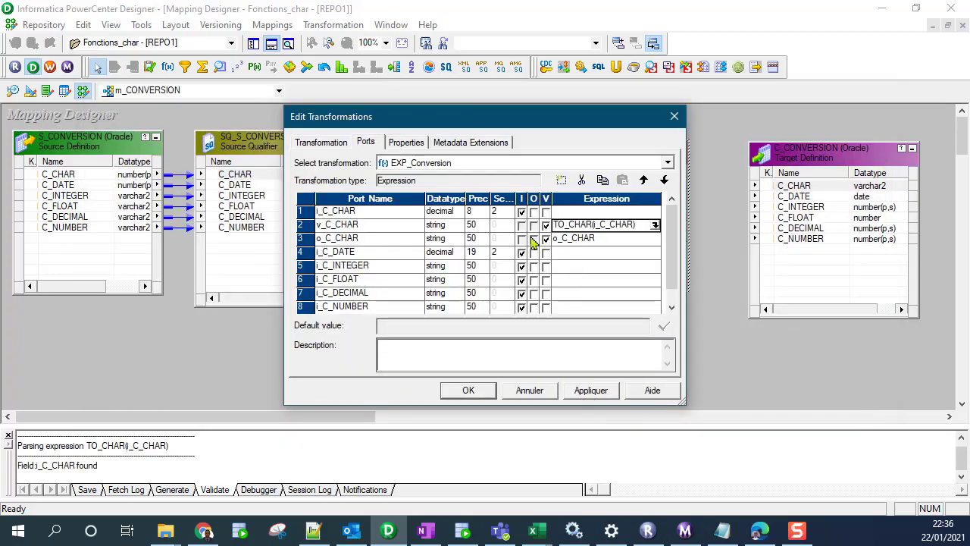
# - Set the expression of o_C_CHAR to the v_C_CHAR port and apply the changes to EXP_Conversion
pyautogui.click(301, 228)
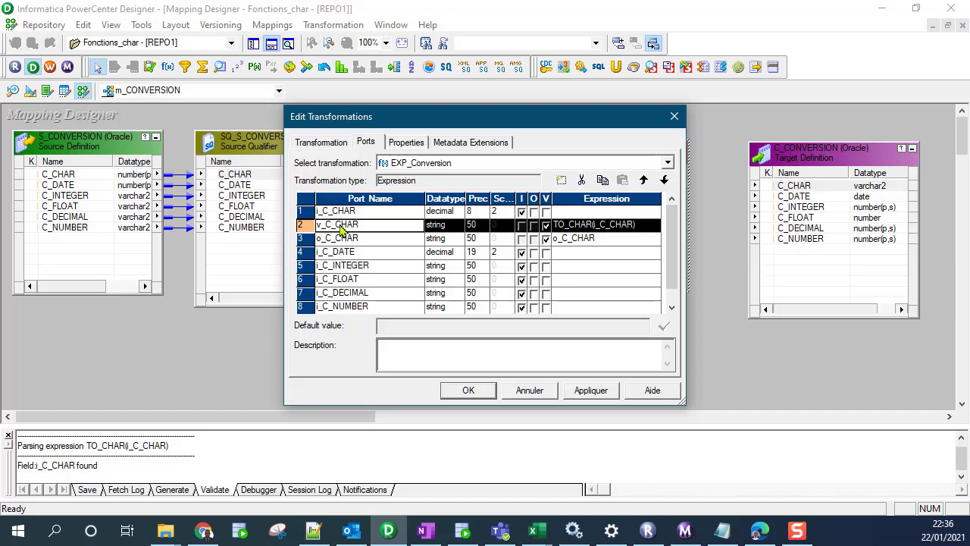
pyautogui.click(303, 238)
pyautogui.click(574, 239)
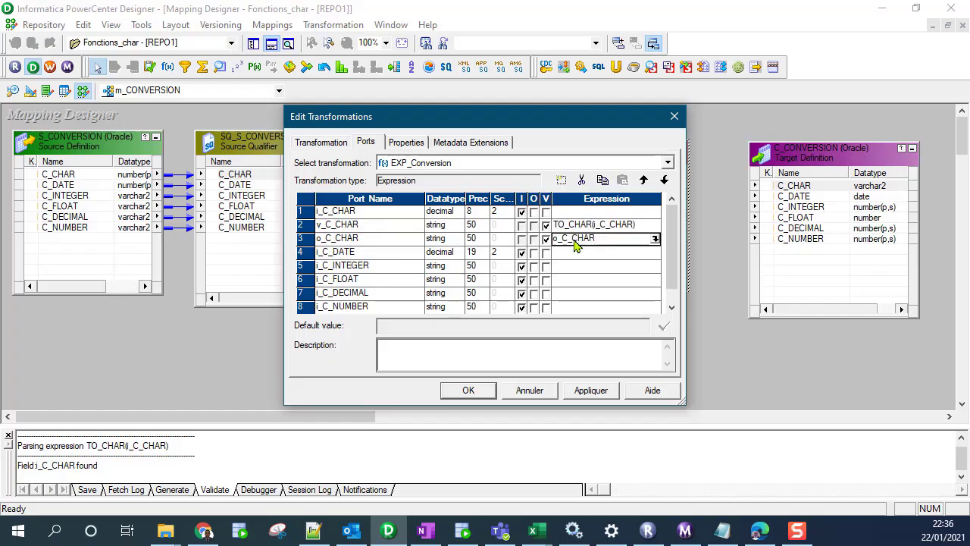
pyautogui.click(654, 239)
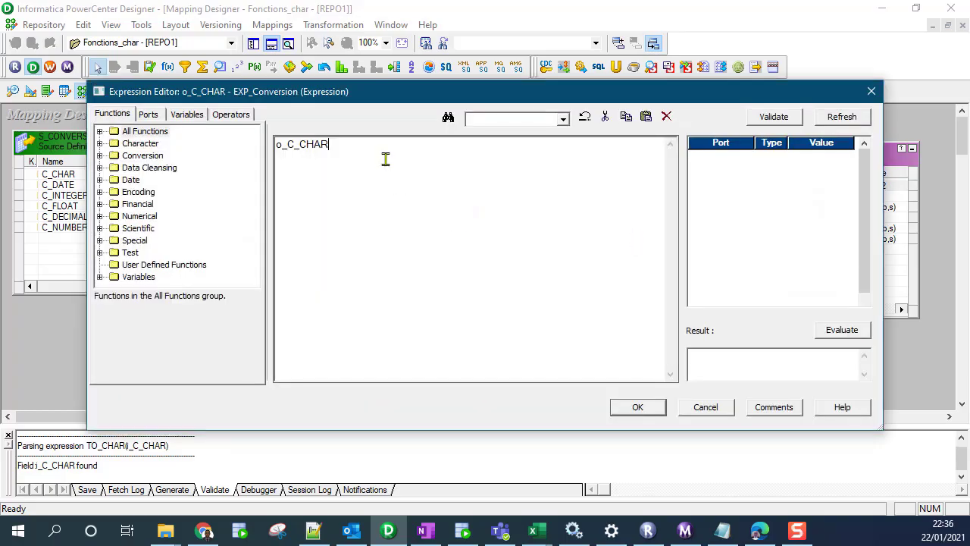
pyautogui.hotkey('ctrl', 'a')
pyautogui.press('Delete')
pyautogui.click(187, 115)
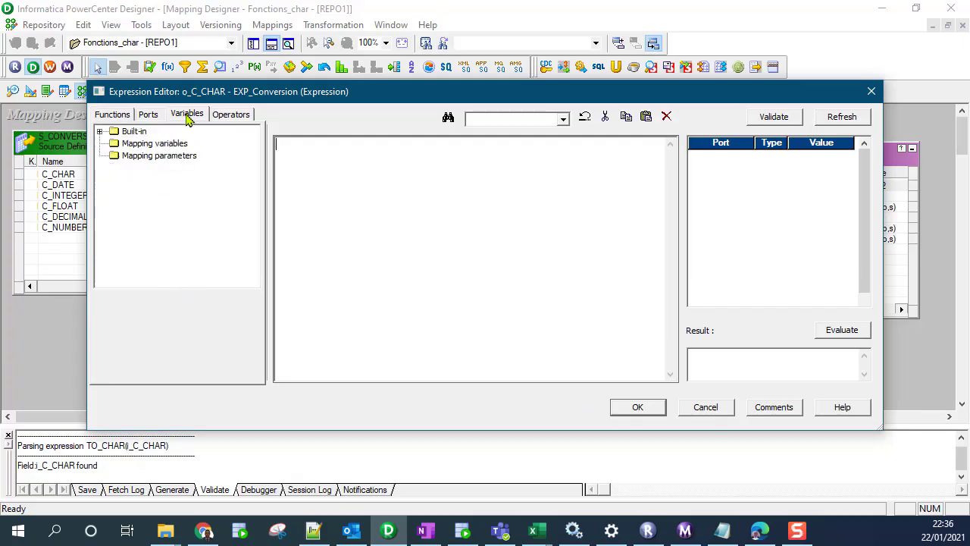
pyautogui.click(100, 133)
pyautogui.click(144, 115)
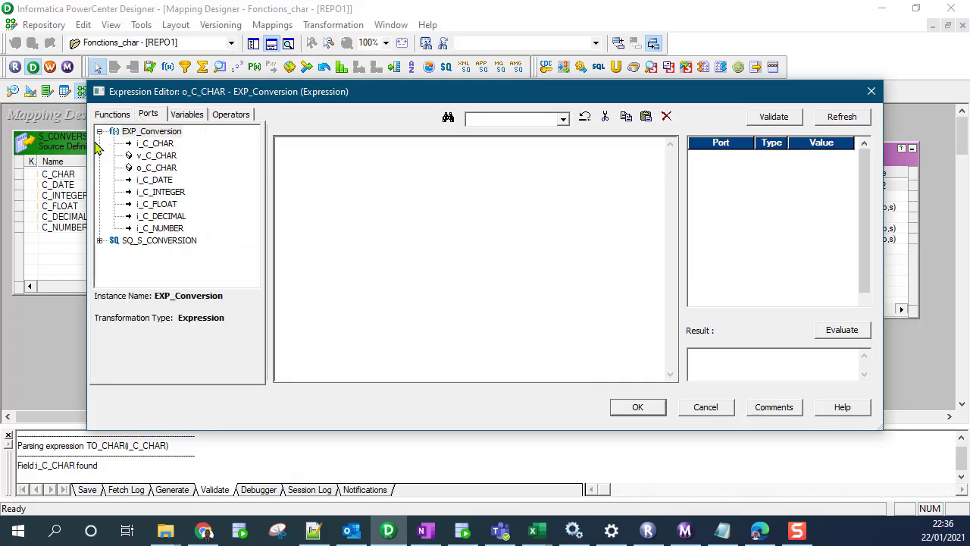
pyautogui.doubleClick(152, 156)
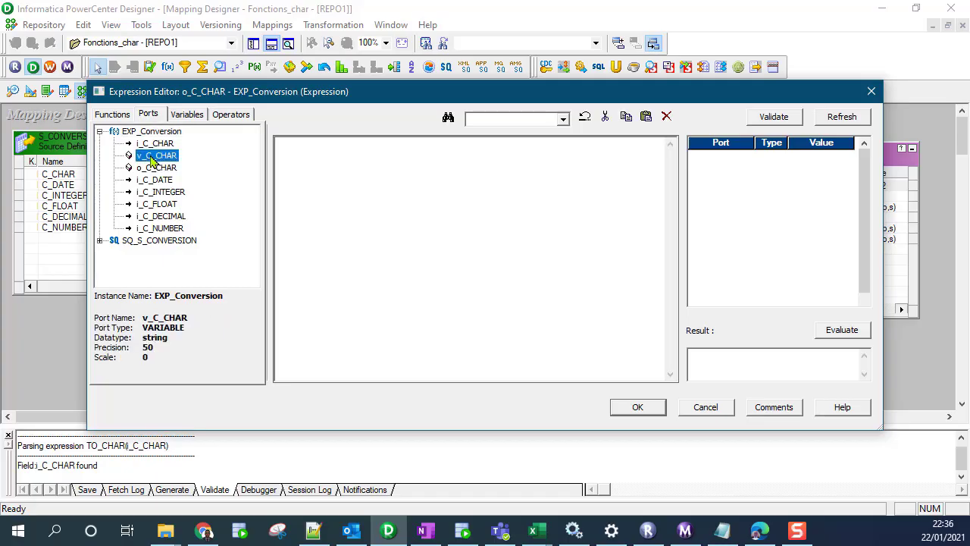
pyautogui.click(638, 407)
pyautogui.click(607, 394)
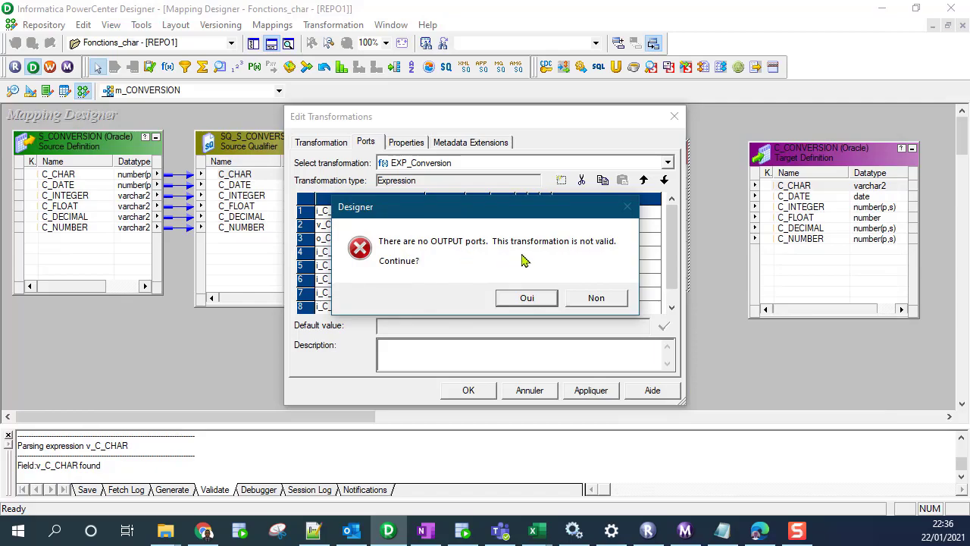
pyautogui.click(527, 297)
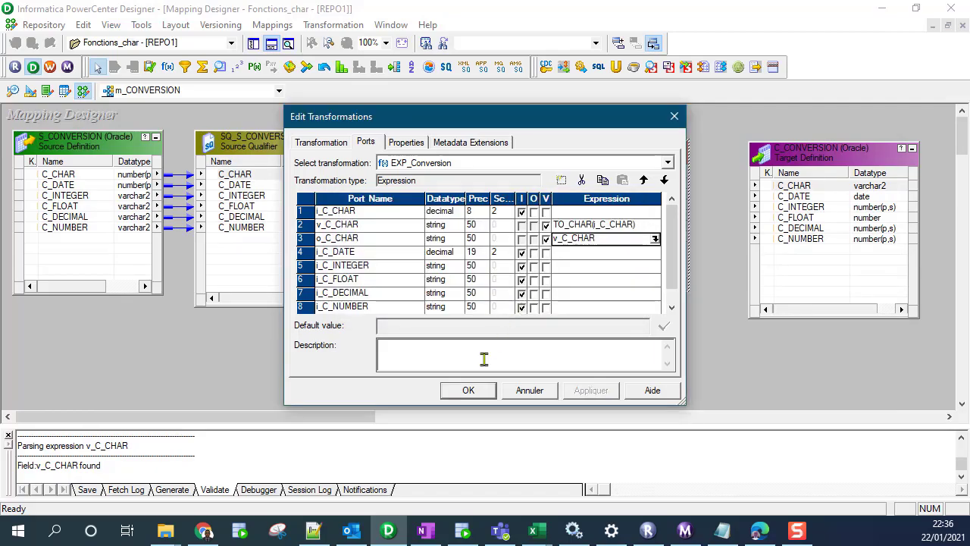
# - Change o_C_CHAR from a variable to an output port, and save the EXP_Conversion transformation
pyautogui.click(533, 239)
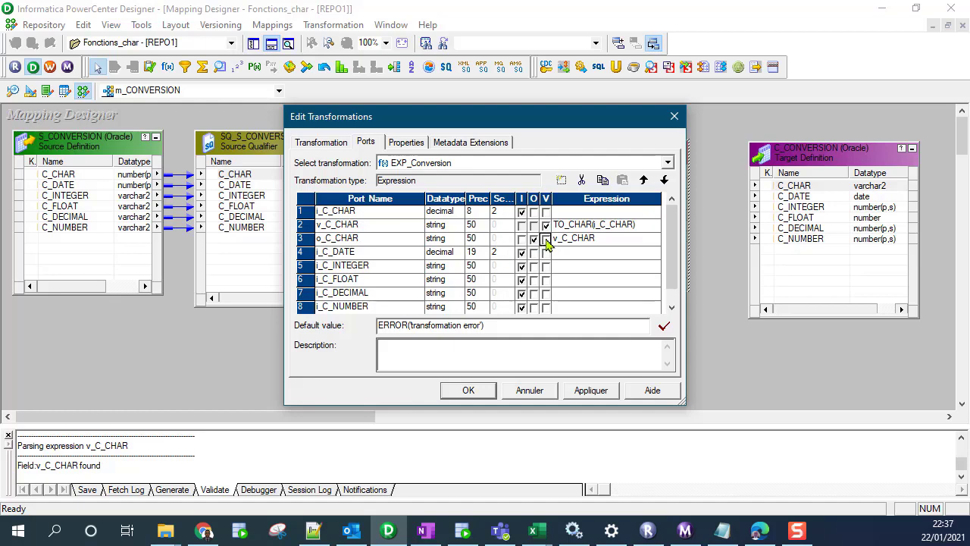
pyautogui.click(579, 393)
pyautogui.click(469, 391)
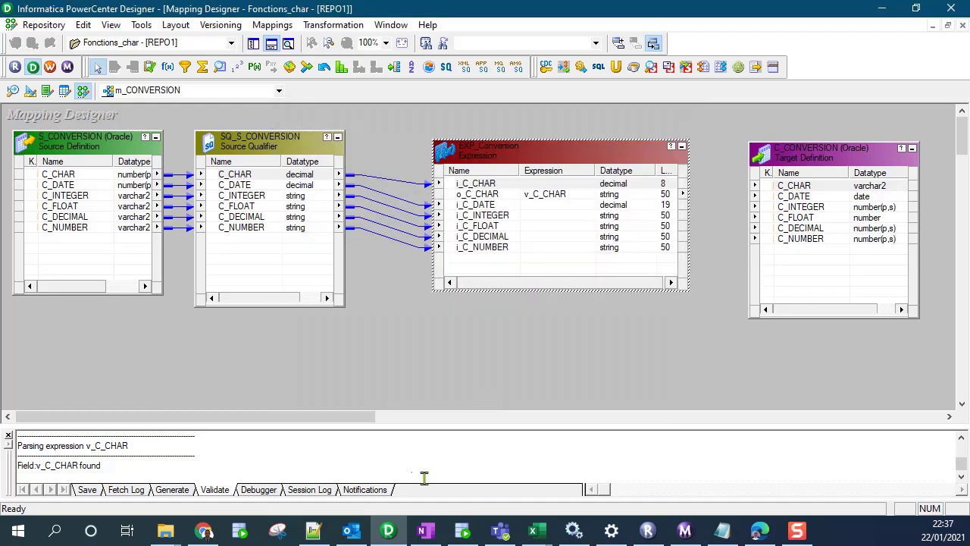
# - Move EXP_Conversion closer to the source qualifier and compare its i_C_CHAR and o_C_CHAR ports
pyautogui.click(489, 154)
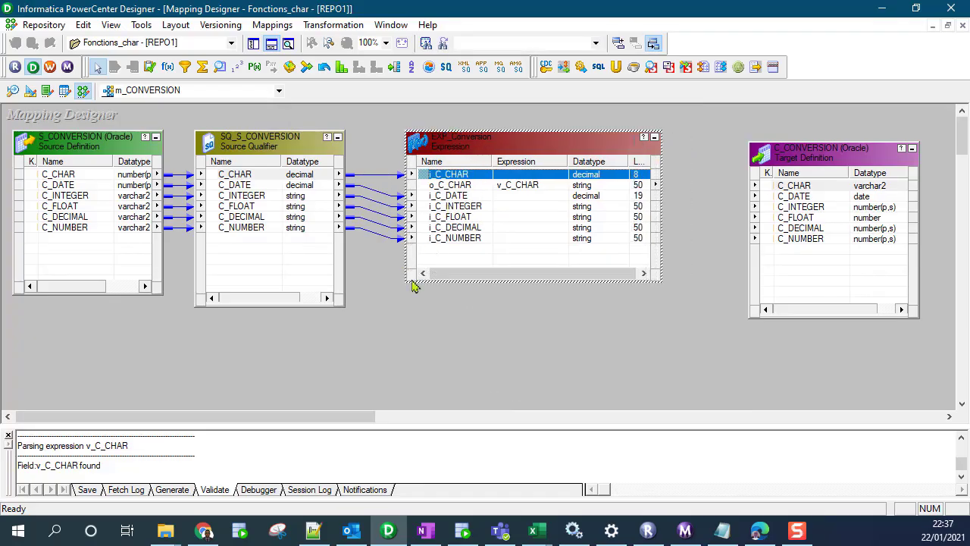
pyautogui.click(444, 186)
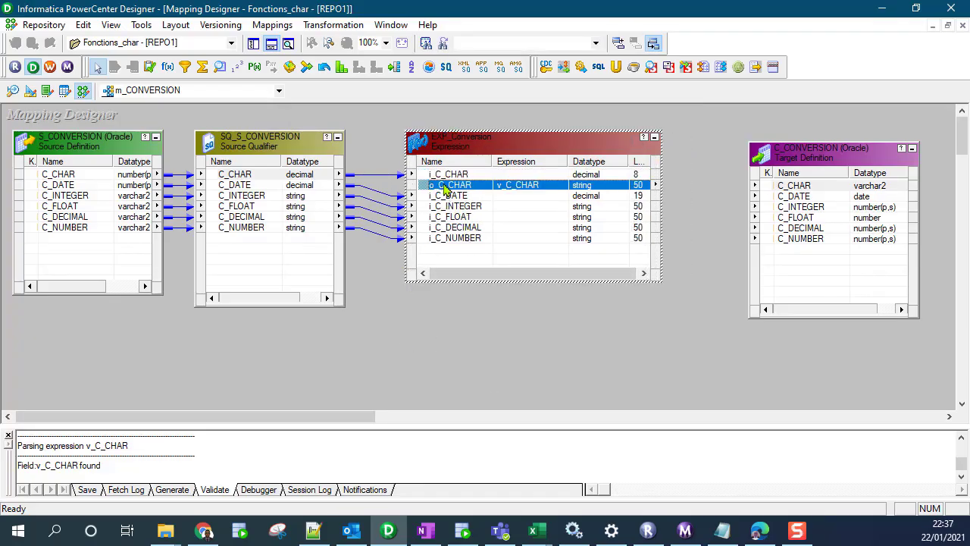
pyautogui.click(447, 178)
pyautogui.click(447, 186)
pyautogui.click(446, 178)
pyautogui.click(447, 188)
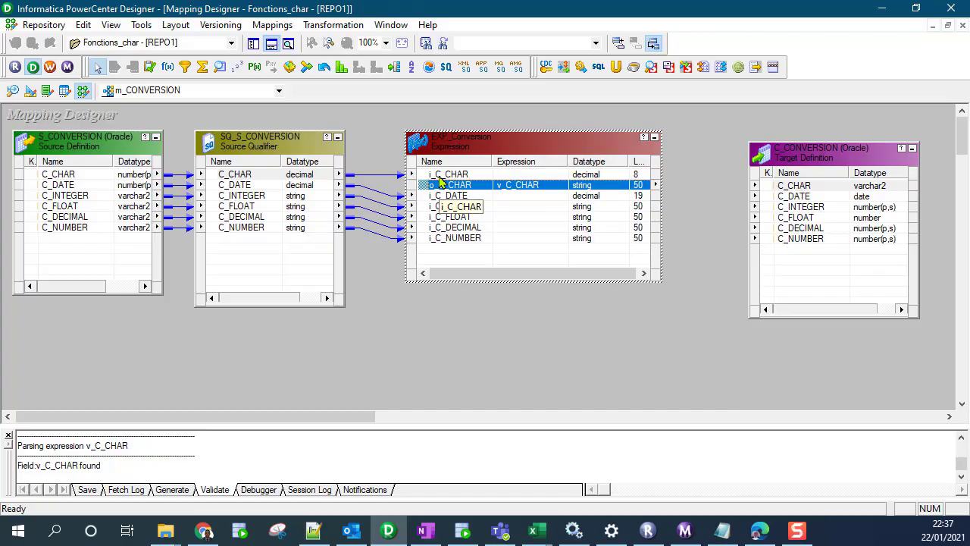
# - Link the o_C_CHAR port of EXP_Conversion to C_CHAR in the C_CONVERSION target and go through the remaining input ports
pyautogui.moveTo(458, 187); pyautogui.dragTo(788, 186)
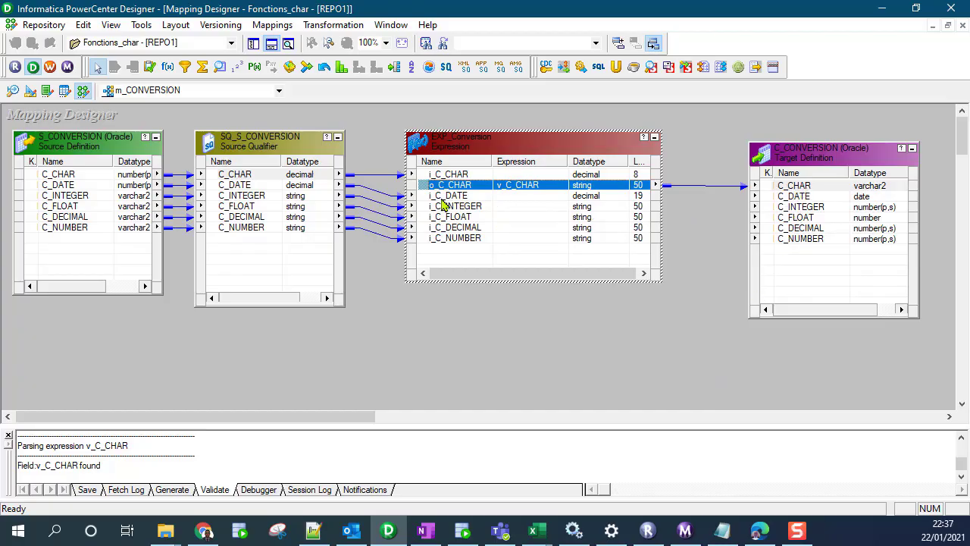
pyautogui.click(439, 176)
pyautogui.click(449, 188)
pyautogui.click(455, 177)
pyautogui.click(450, 198)
pyautogui.click(451, 206)
pyautogui.click(448, 218)
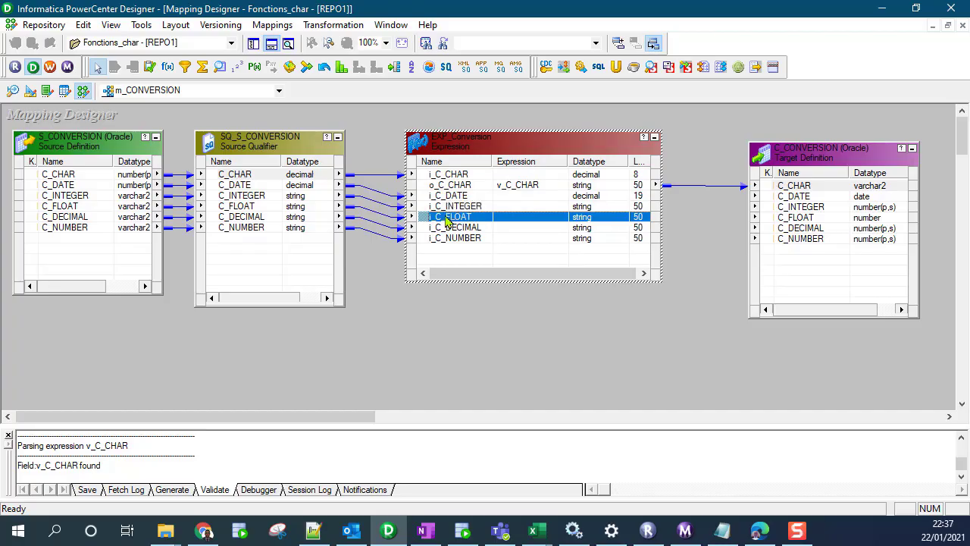
pyautogui.click(448, 228)
# - Add a new port named v_C_DATE directly below i_C_DATE in the EXP_Conversion transformation
pyautogui.doubleClick(447, 197)
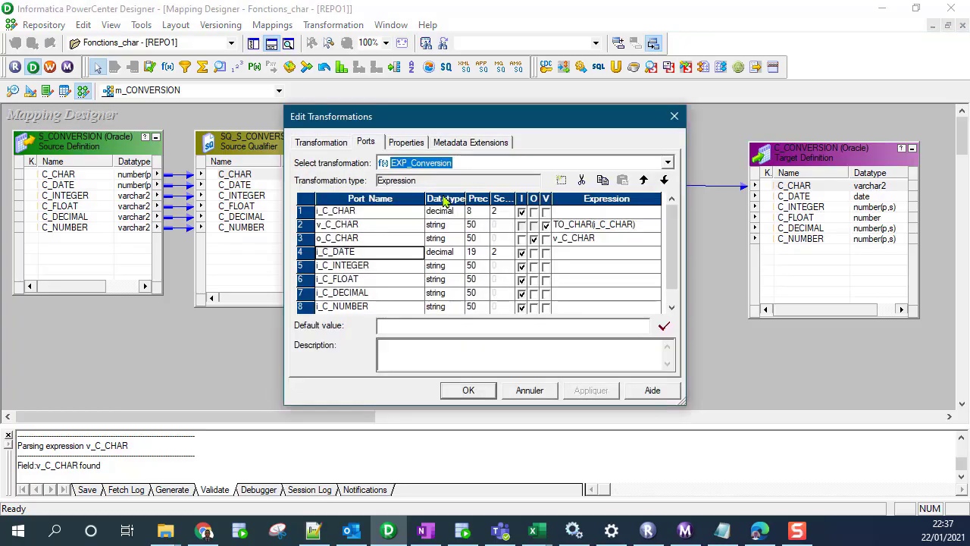
pyautogui.click(561, 180)
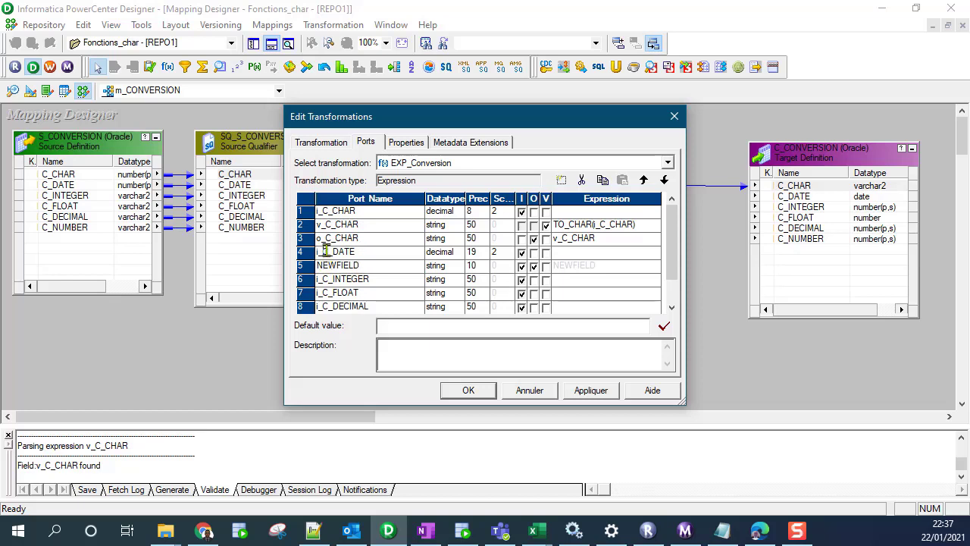
pyautogui.moveTo(323, 252); pyautogui.dragTo(299, 269)
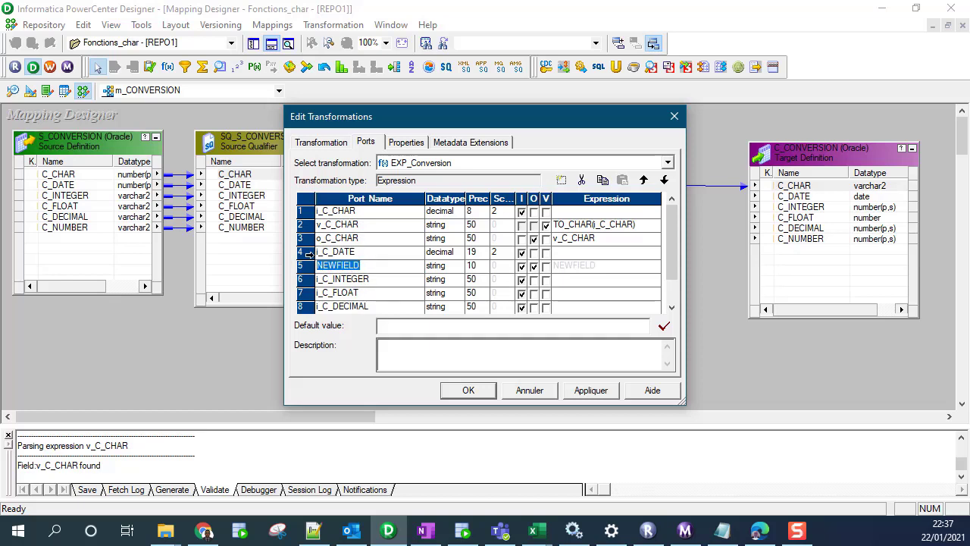
pyautogui.write('v')
pyautogui.write('C_DATE')
pyautogui.click(321, 265)
pyautogui.write('_')
# - Add another port below v_C_DATE and name it o_C_DATE, reusing the copied _C_DATE suffix
pyautogui.moveTo(322, 265); pyautogui.dragTo(366, 265)
pyautogui.hotkey('ctrl', 'c')
pyautogui.click(560, 179)
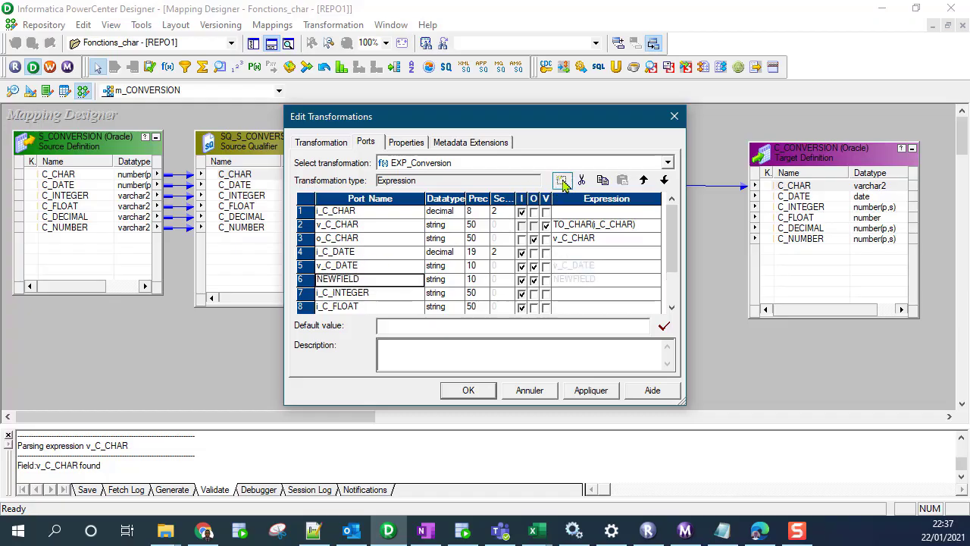
pyautogui.click(343, 279)
pyautogui.doubleClick(343, 279)
pyautogui.write('o')
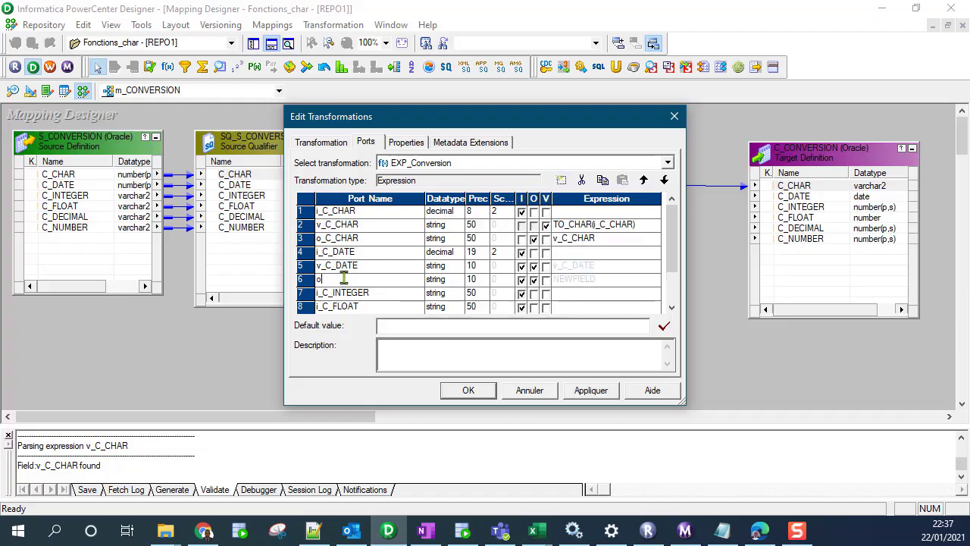
pyautogui.hotkey('ctrl', 'v')
pyautogui.press('Up')
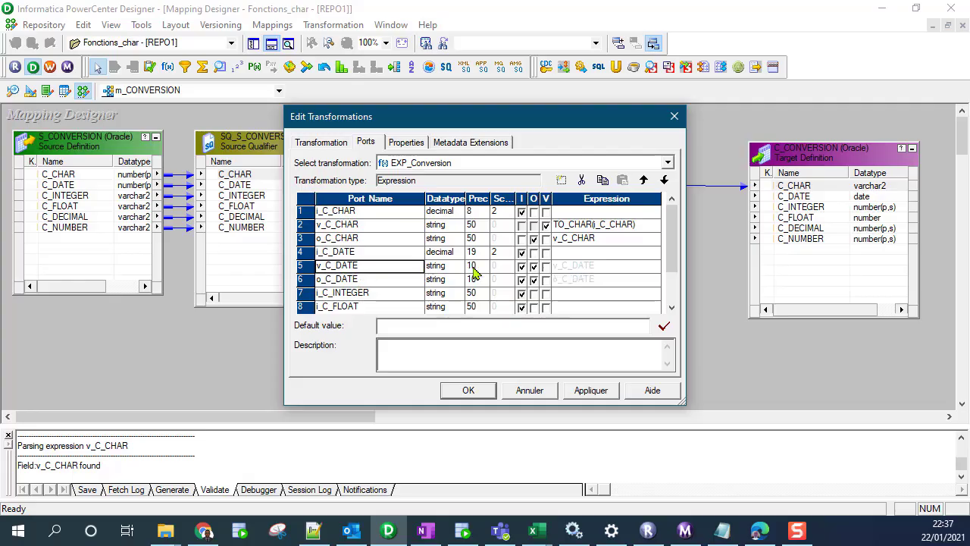
# - Make v_C_DATE a variable port and o_C_DATE an output-only port
pyautogui.click(307, 265)
pyautogui.click(546, 268)
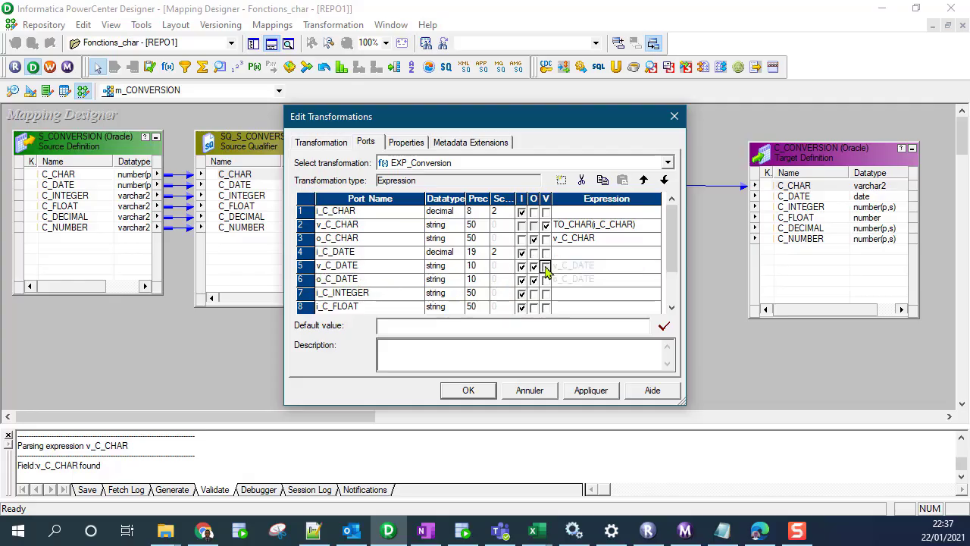
pyautogui.click(307, 279)
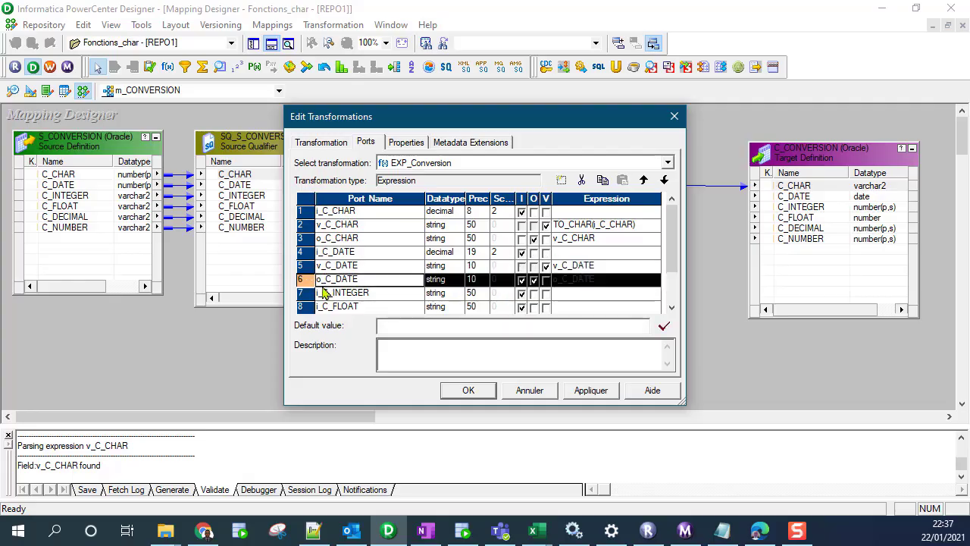
pyautogui.click(534, 281)
pyautogui.click(522, 281)
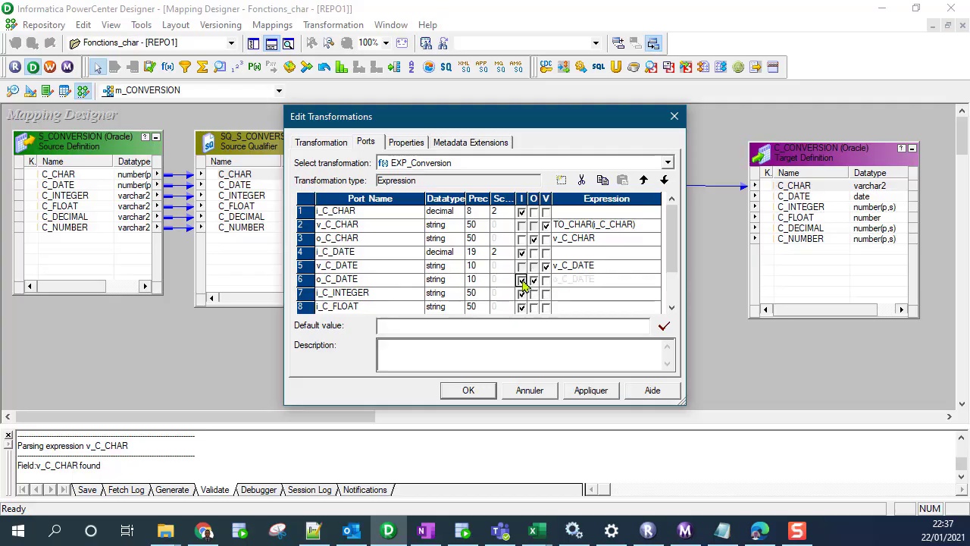
pyautogui.click(522, 281)
pyautogui.click(347, 269)
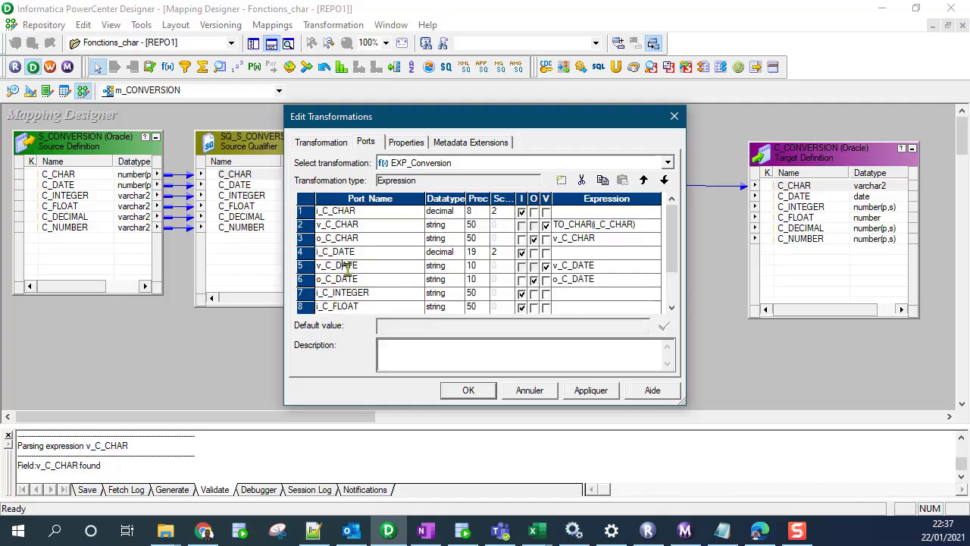
# - Set the datatype of both the v_C_DATE and o_C_DATE ports to date/time
pyautogui.click(305, 252)
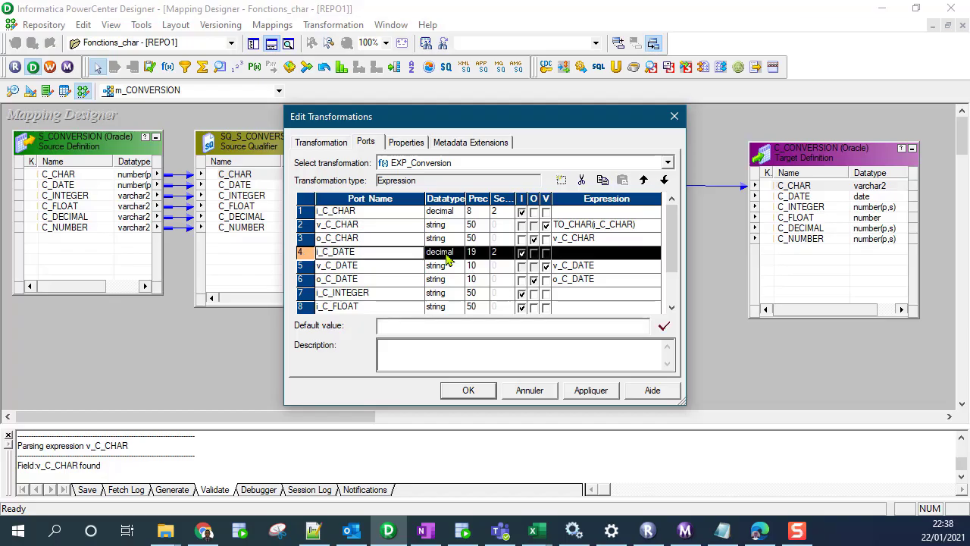
pyautogui.click(341, 269)
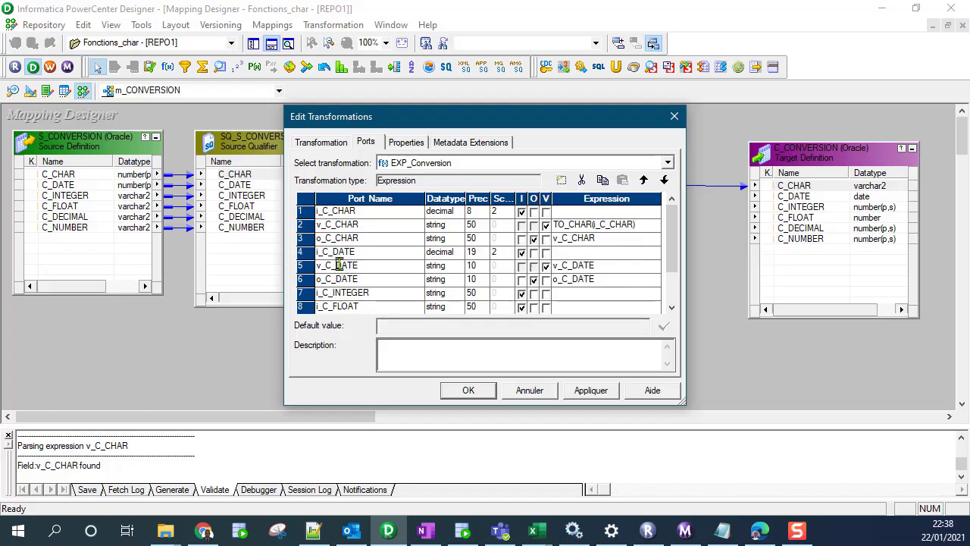
pyautogui.moveTo(366, 269); pyautogui.dragTo(317, 266)
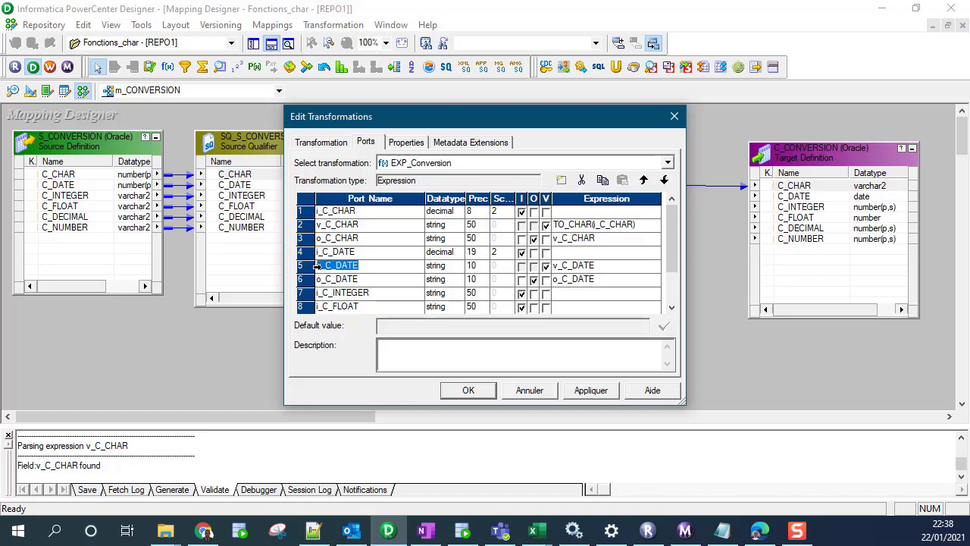
pyautogui.click(443, 269)
pyautogui.click(448, 267)
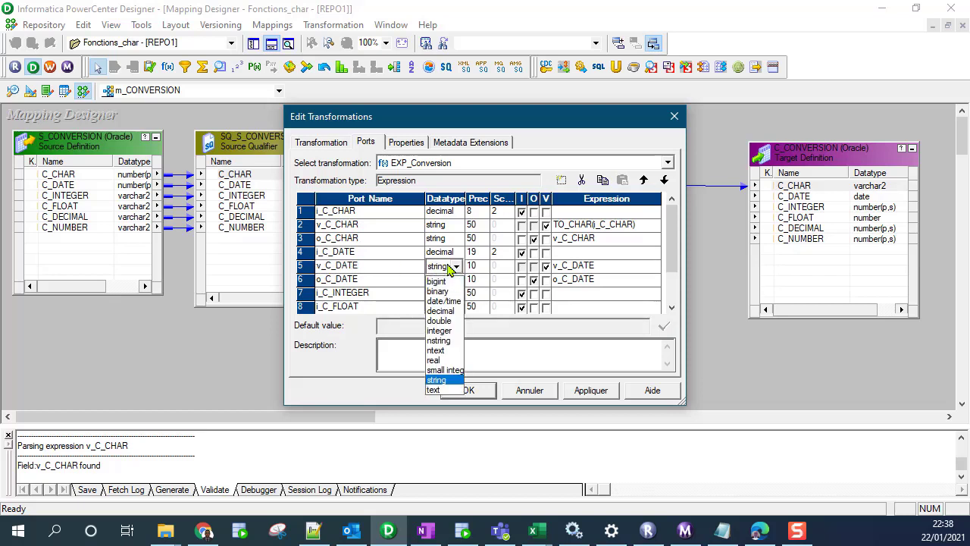
pyautogui.click(443, 301)
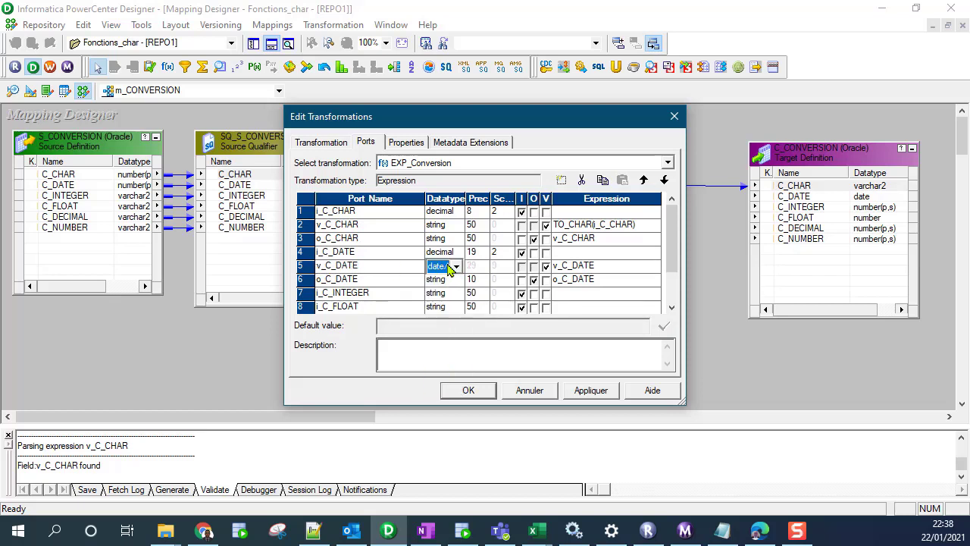
pyautogui.doubleClick(434, 282)
pyautogui.press('d')
pyautogui.press('Return')
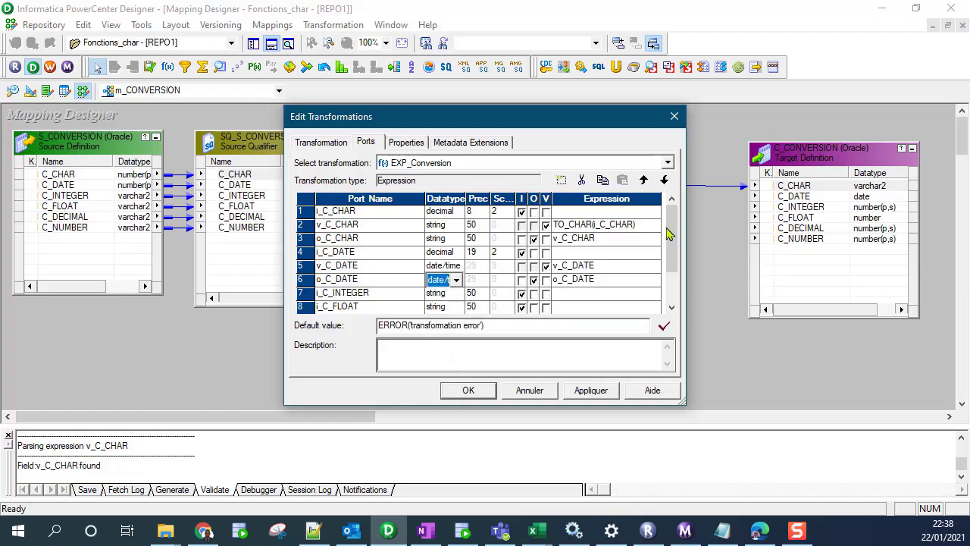
# - Enlarge the Edit Transformations dialog, and clear the default expression of v_C_DATE in the Expression Editor
pyautogui.moveTo(285, 106); pyautogui.dragTo(212, 48)
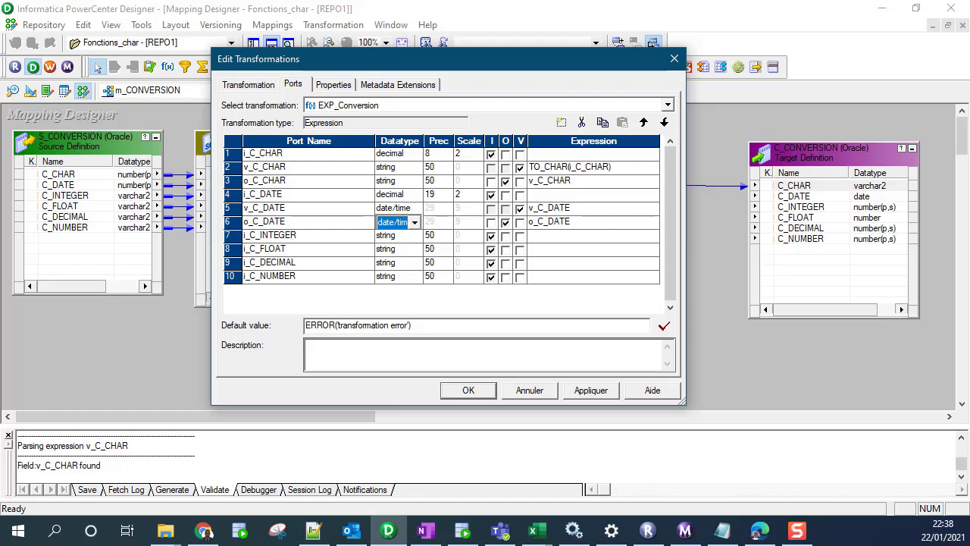
pyautogui.hotkey('alt', 'Tab')
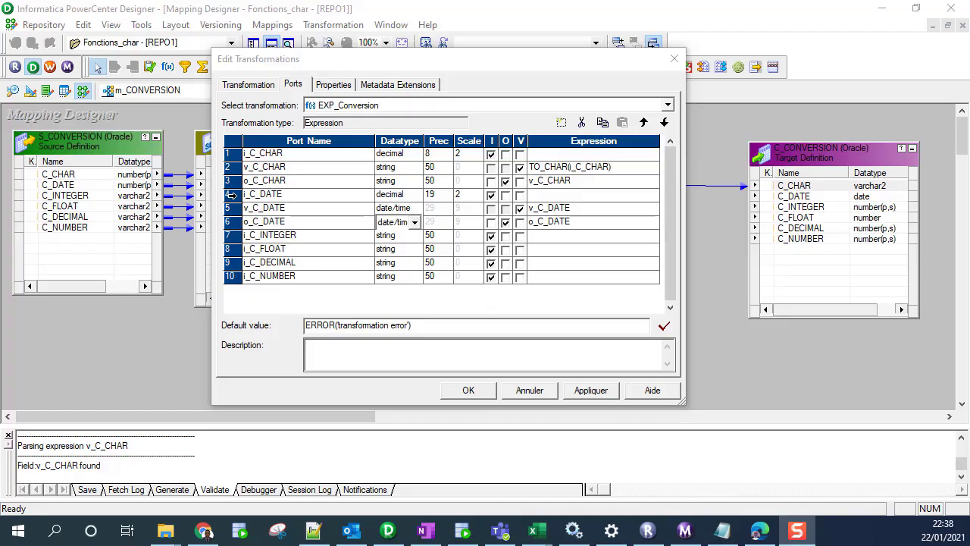
pyautogui.click(231, 195)
pyautogui.click(231, 208)
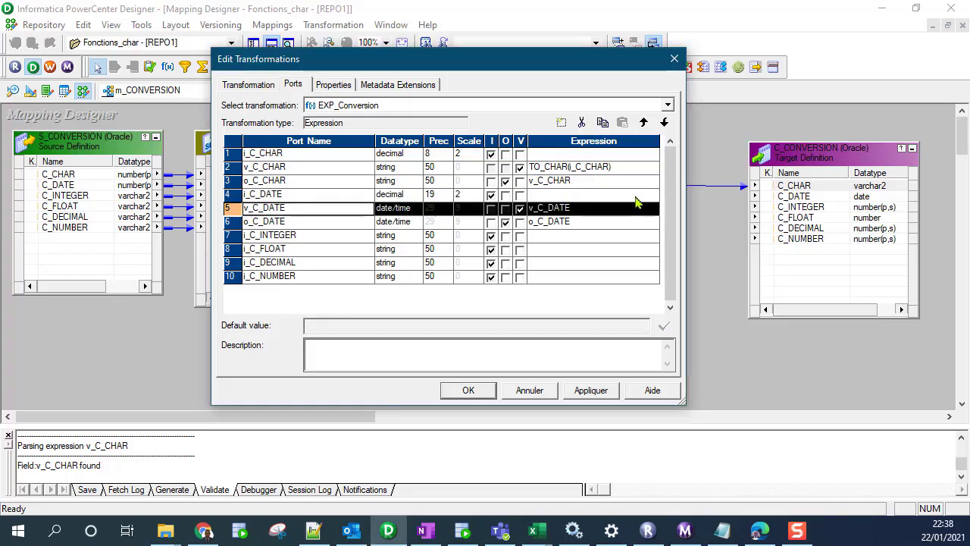
pyautogui.click(636, 201)
pyautogui.click(650, 209)
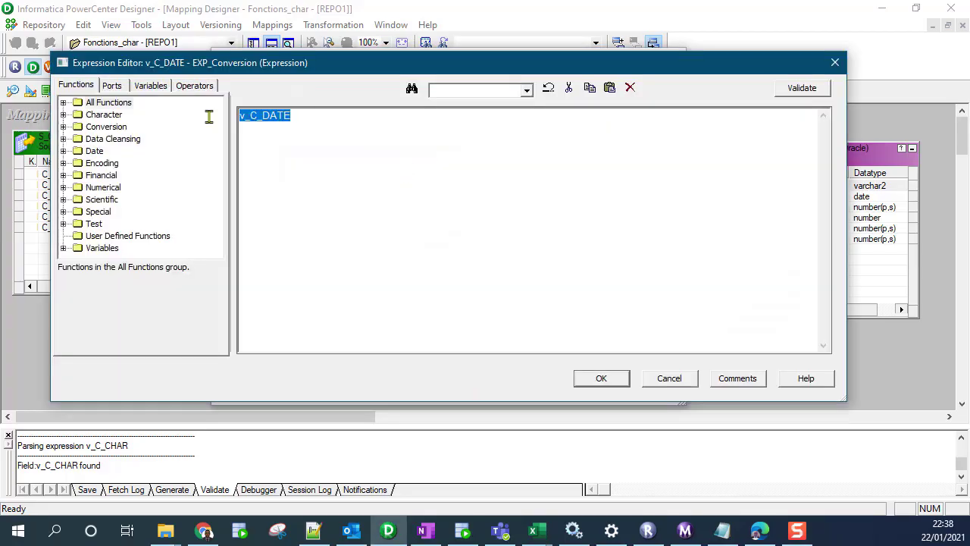
pyautogui.press('Delete')
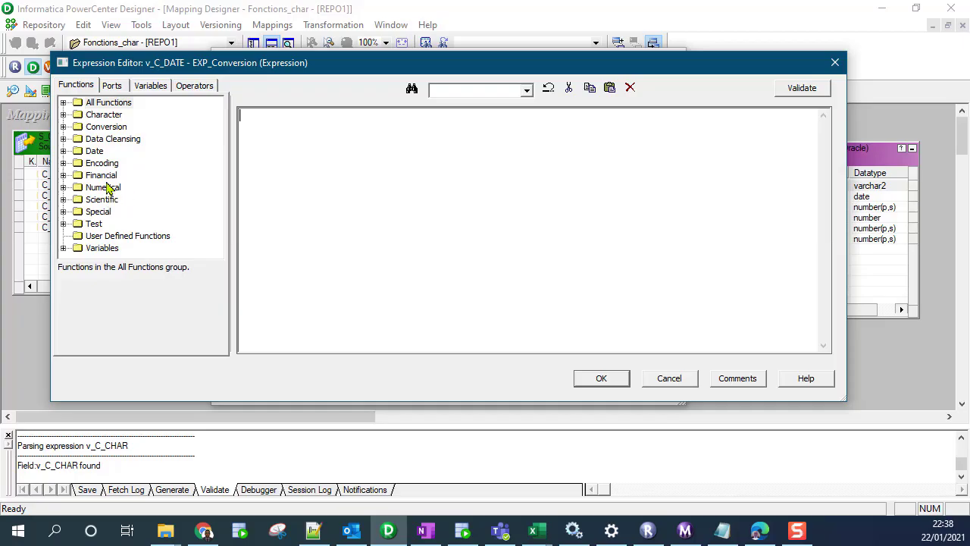
# - Insert the To_Char conversion function into the v_C_DATE expression with the i_C_DATE port as its argument
pyautogui.click(107, 127)
pyautogui.click(64, 126)
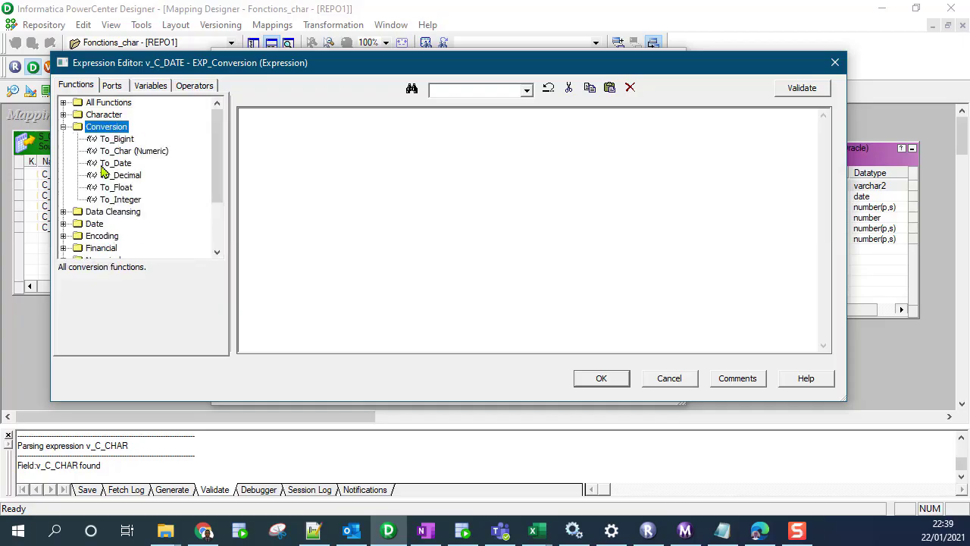
pyautogui.doubleClick(140, 151)
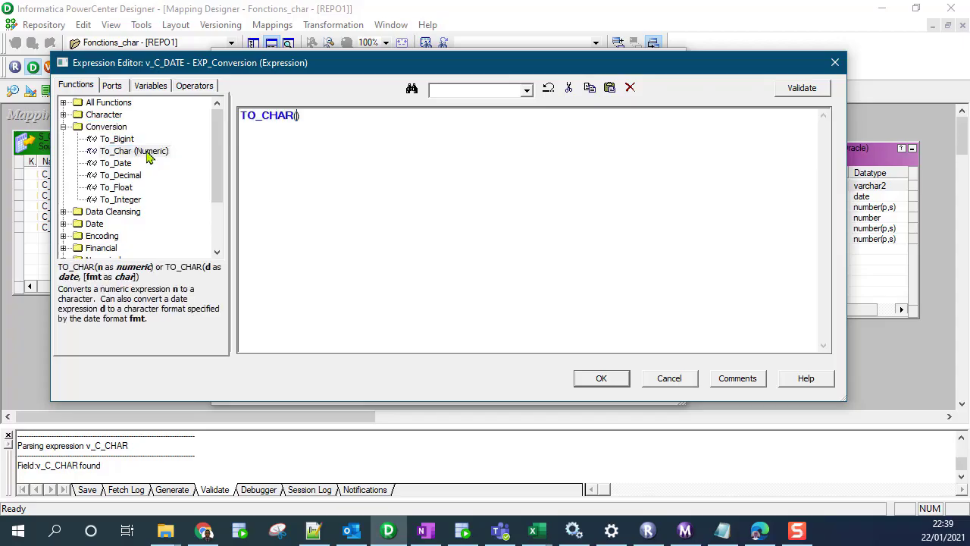
pyautogui.click(112, 86)
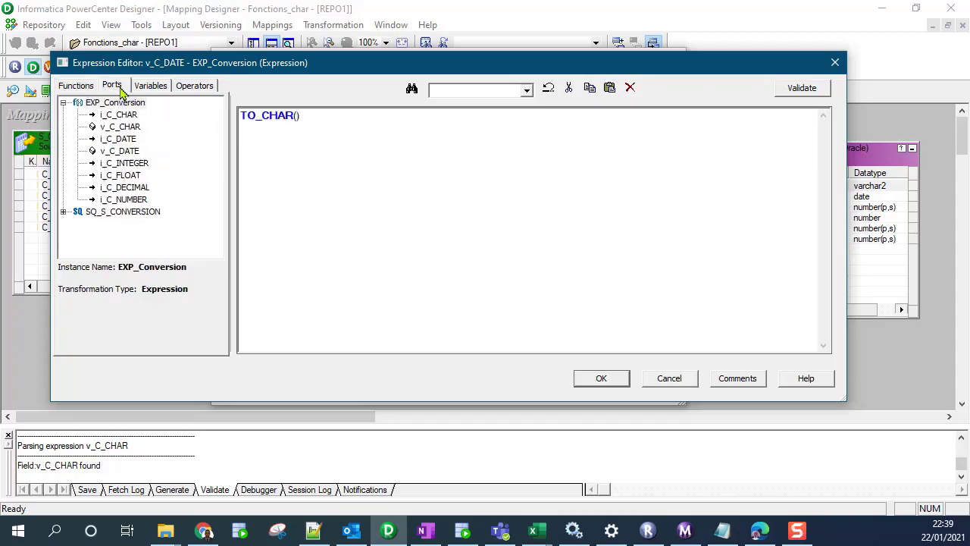
pyautogui.doubleClick(120, 139)
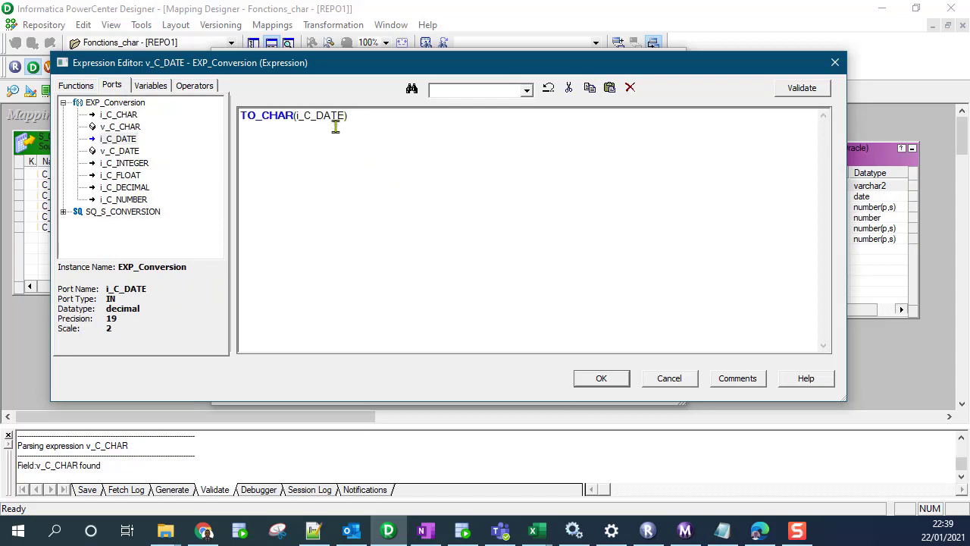
# - Wrap the TO_CHAR(i_C_DATE) expression of v_C_DATE in the To_Date conversion function, removing the closing parenthesis between the two functions
pyautogui.click(361, 115)
pyautogui.moveTo(361, 115); pyautogui.dragTo(241, 115)
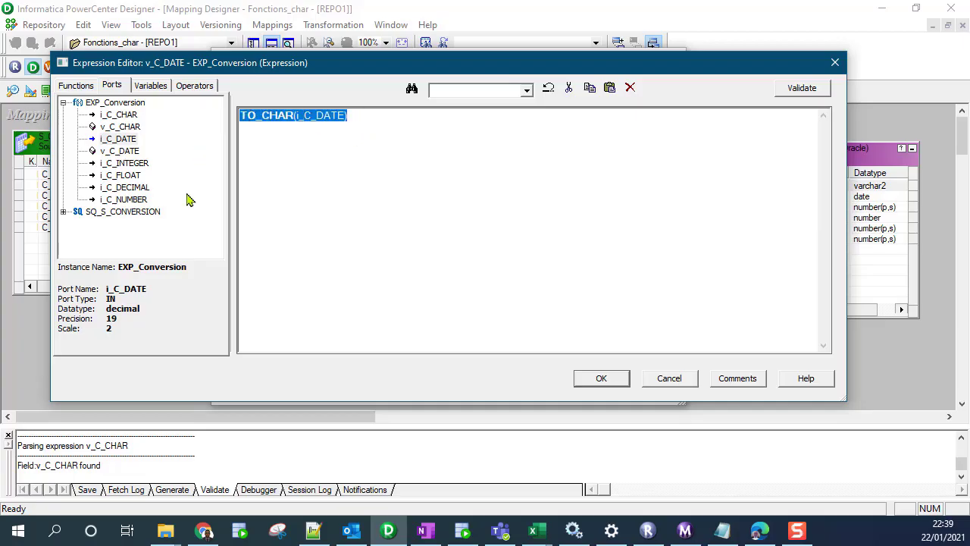
pyautogui.click(241, 120)
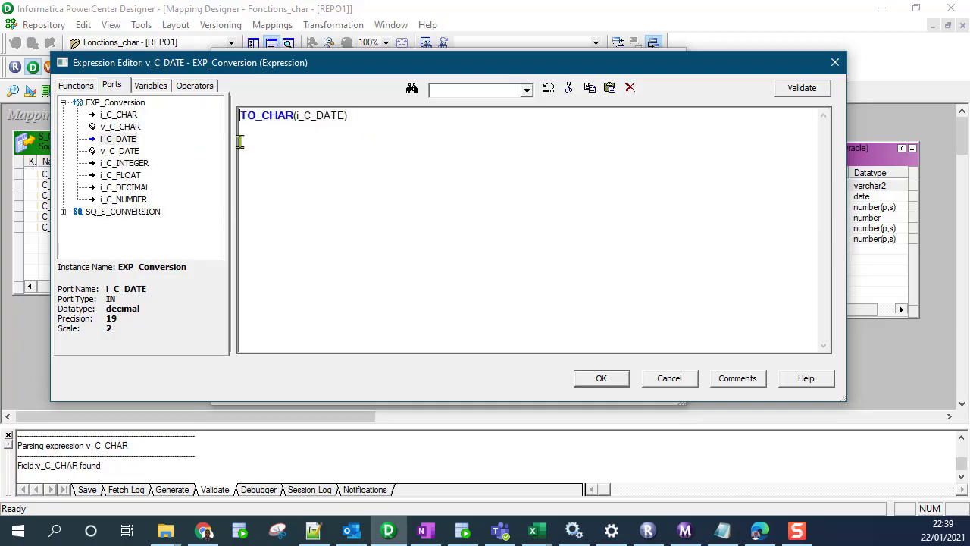
pyautogui.click(76, 85)
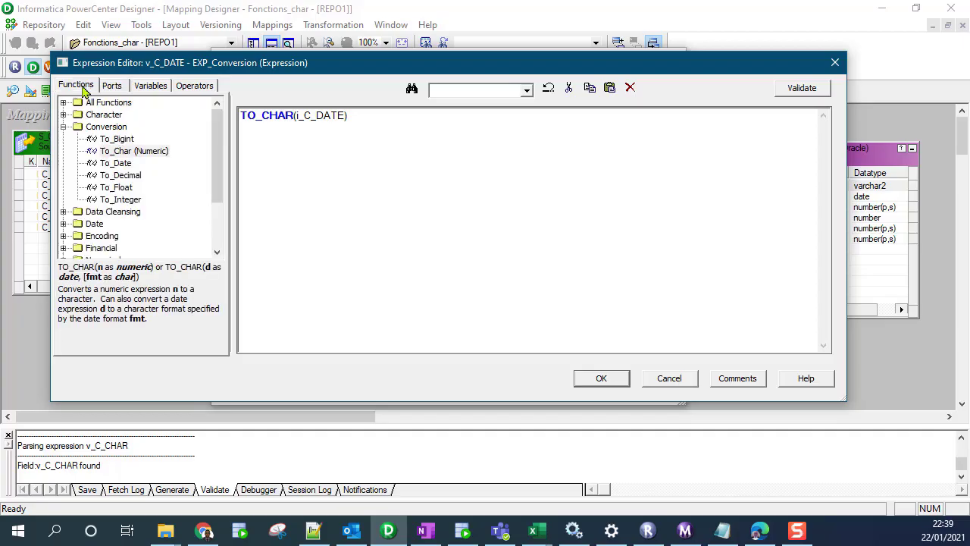
pyautogui.doubleClick(118, 163)
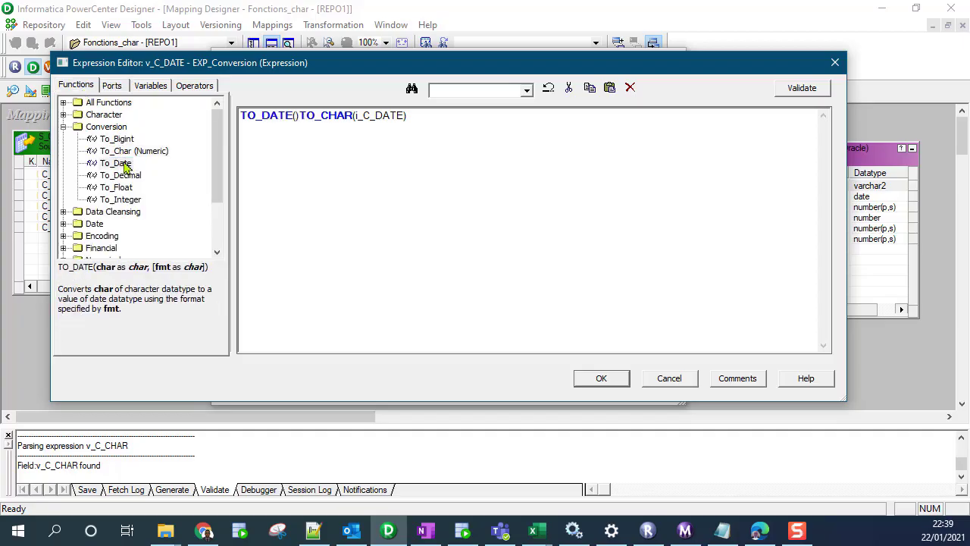
pyautogui.press('Delete')
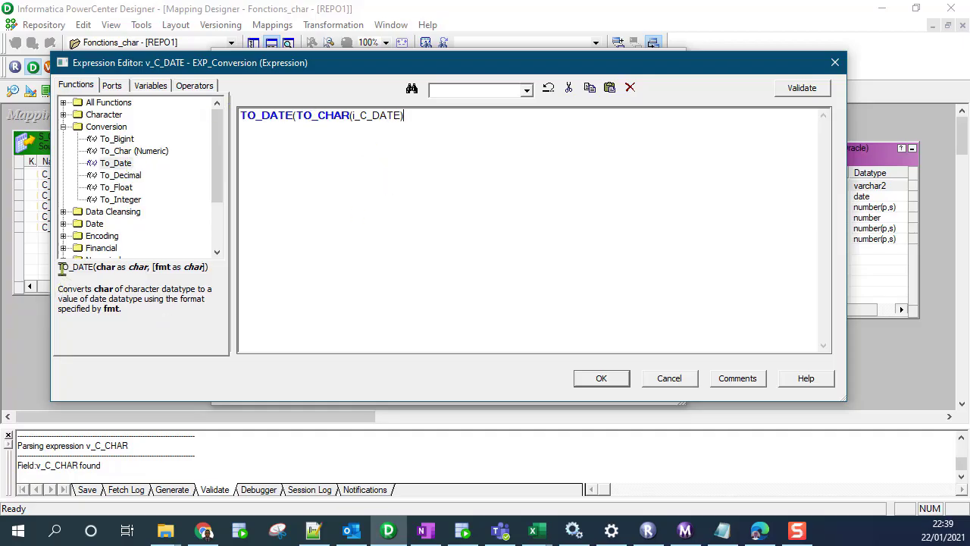
# - Examine the character and format arguments of To_Date against the nested TO_CHAR(i_C_DATE) call in the expression
pyautogui.moveTo(60, 268); pyautogui.dragTo(148, 274)
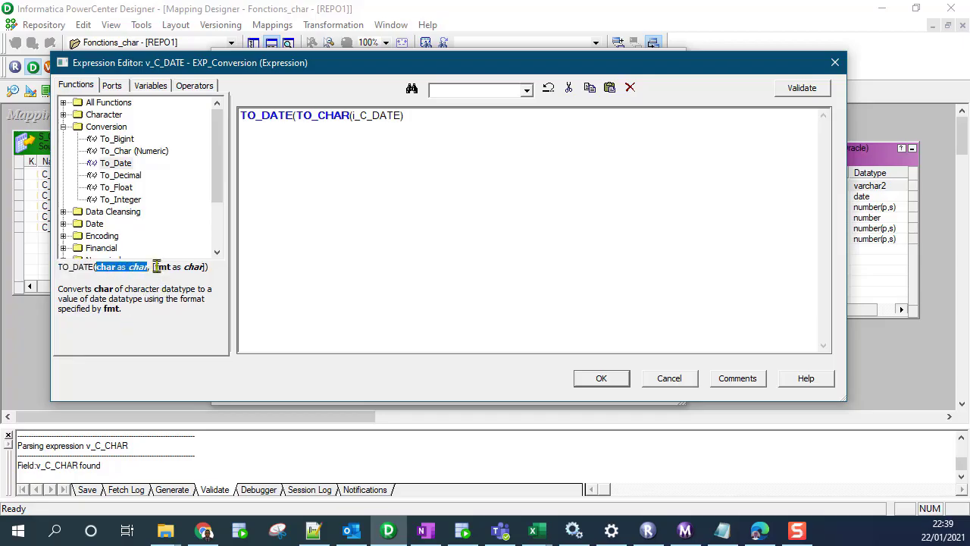
pyautogui.moveTo(154, 266); pyautogui.dragTo(198, 267)
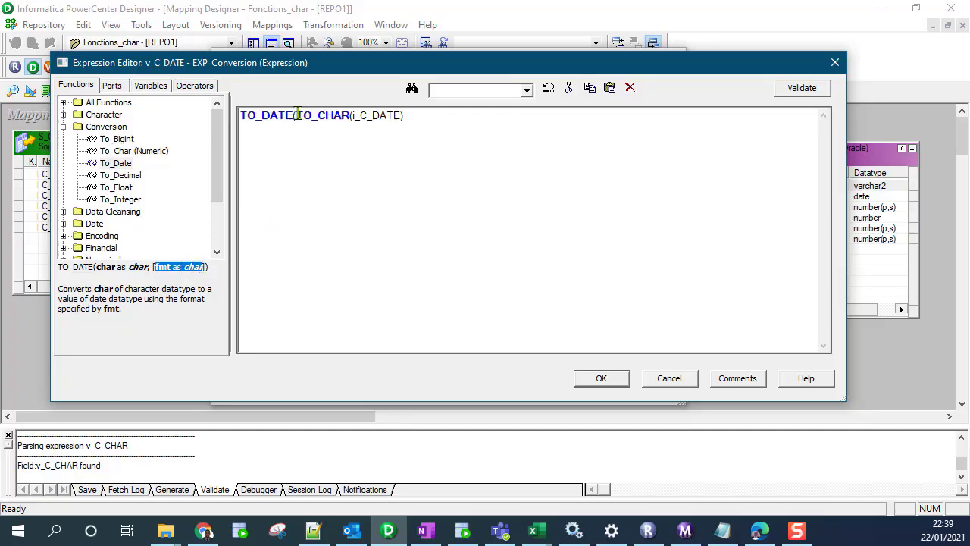
pyautogui.moveTo(295, 115); pyautogui.dragTo(404, 121)
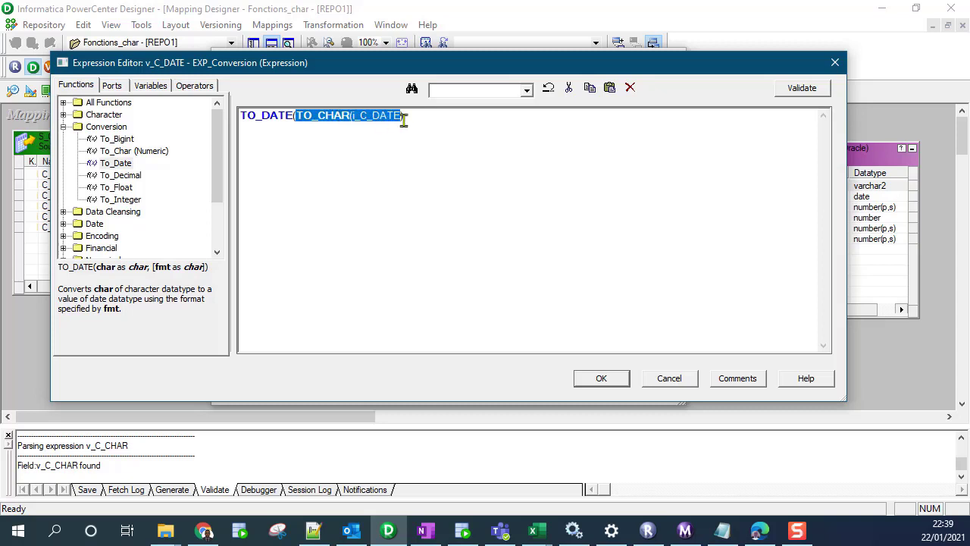
pyautogui.click(380, 117)
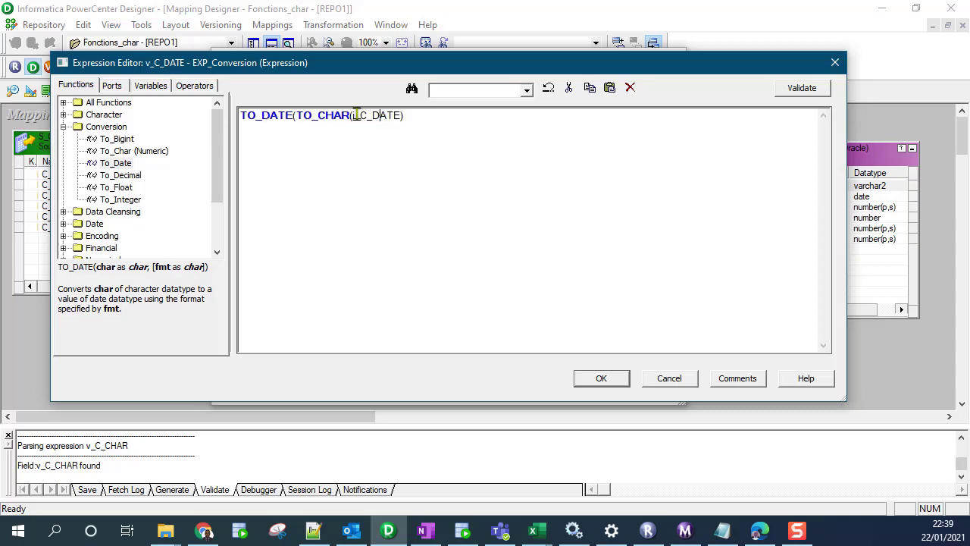
pyautogui.moveTo(352, 115); pyautogui.dragTo(395, 115)
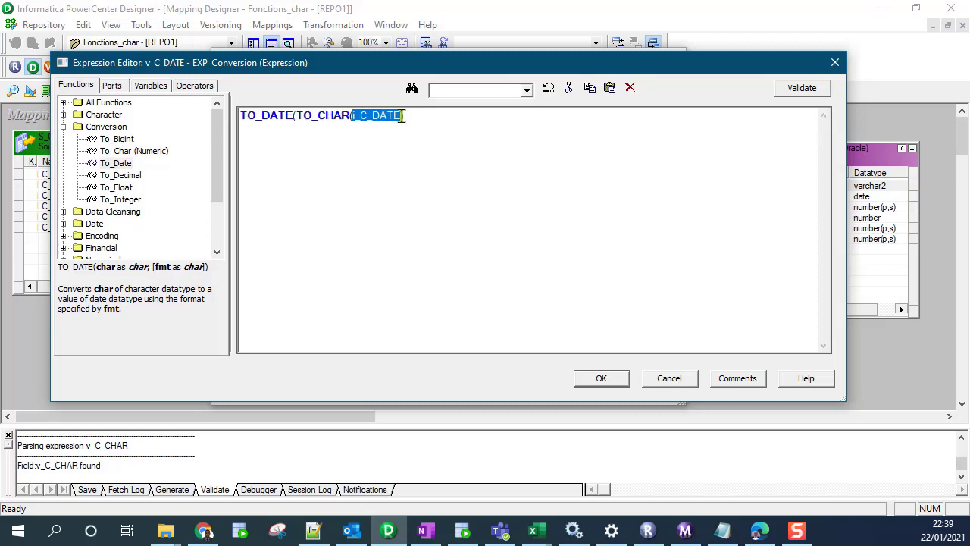
pyautogui.moveTo(295, 115); pyautogui.dragTo(391, 129)
pyautogui.click(301, 118)
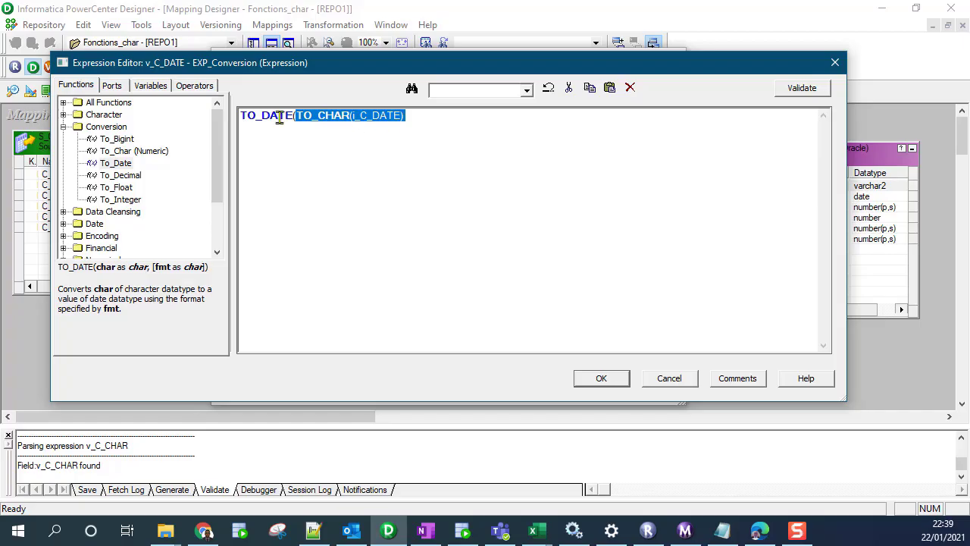
pyautogui.moveTo(240, 115); pyautogui.dragTo(294, 115)
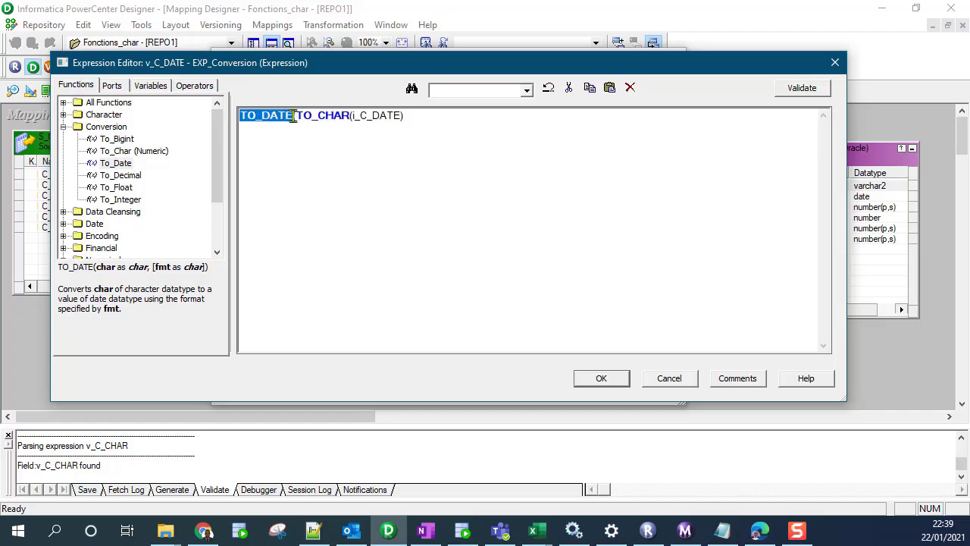
# - Complete the v_C_DATE expression as TO_DATE(TO_CHAR(i_C_DATE),'DDMMYYY') and accept it
pyautogui.click(421, 122)
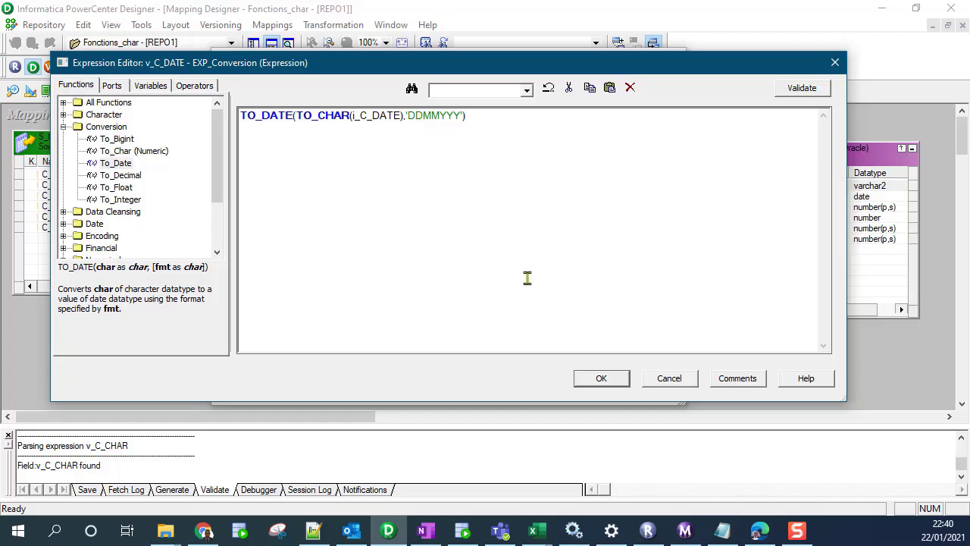
pyautogui.click(601, 378)
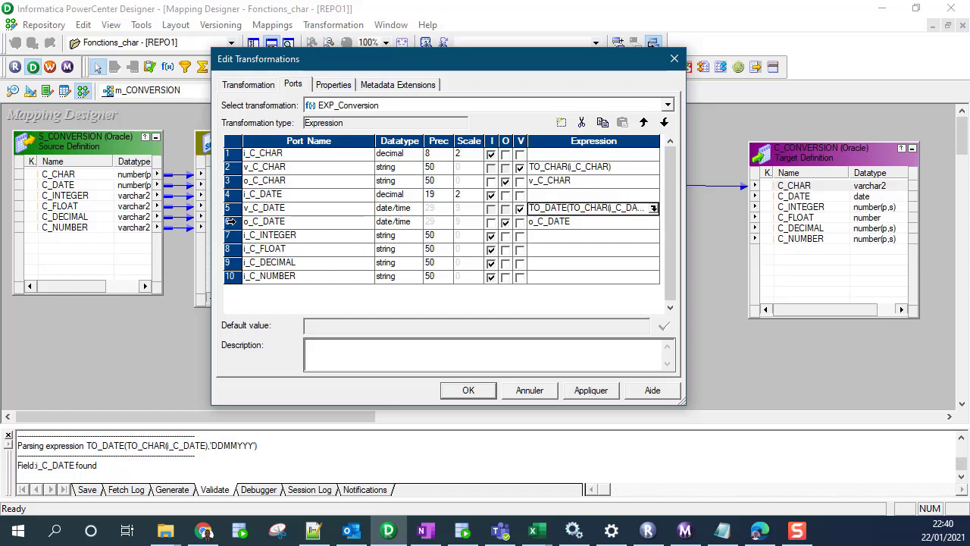
# - Replace the default expression of the o_C_DATE port with the v_C_DATE variable port and accept it
pyautogui.click(230, 221)
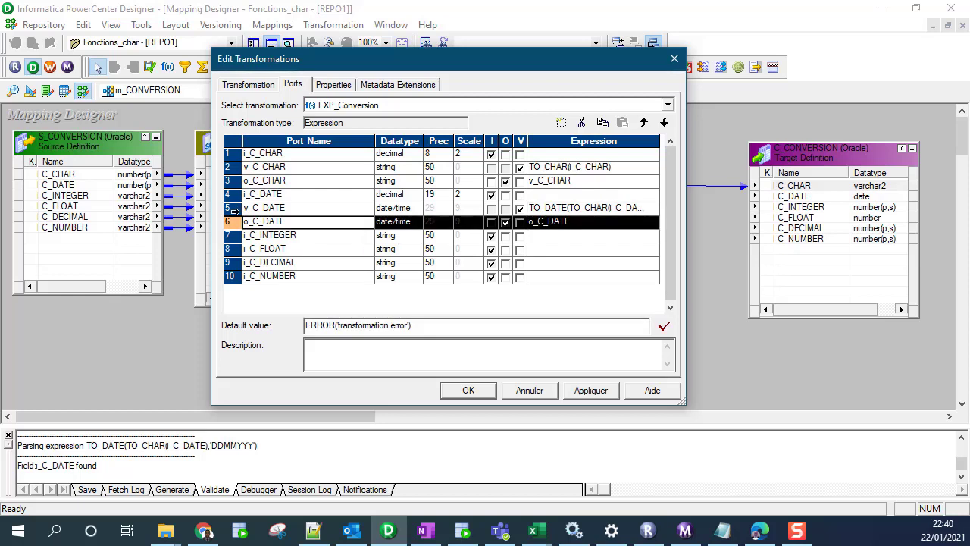
pyautogui.click(230, 207)
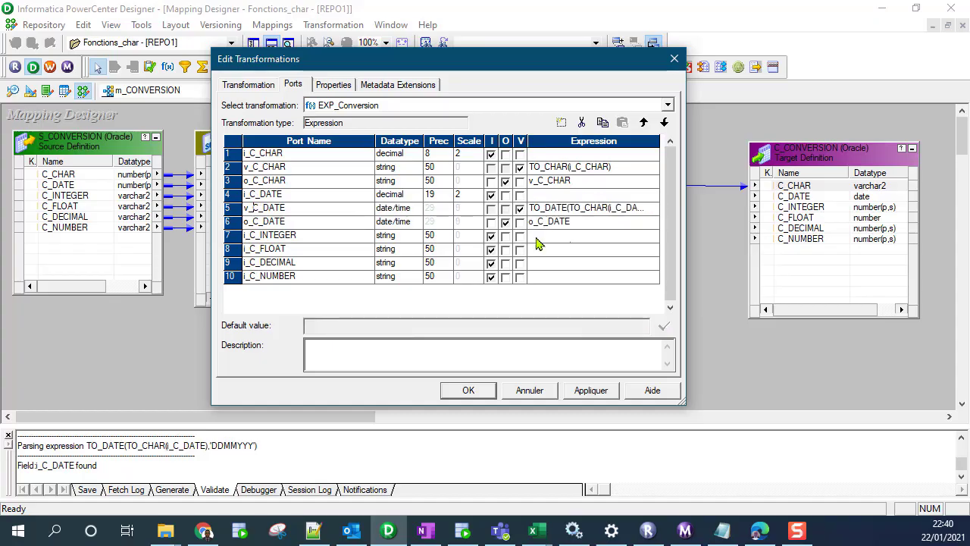
pyautogui.click(599, 221)
pyautogui.click(653, 224)
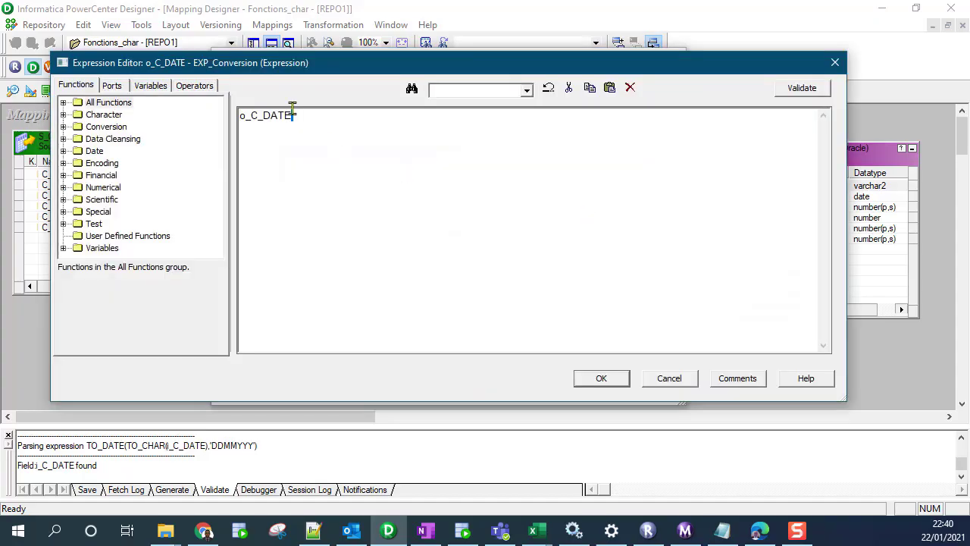
pyautogui.moveTo(293, 115); pyautogui.dragTo(190, 106)
pyautogui.press('Delete')
pyautogui.click(118, 86)
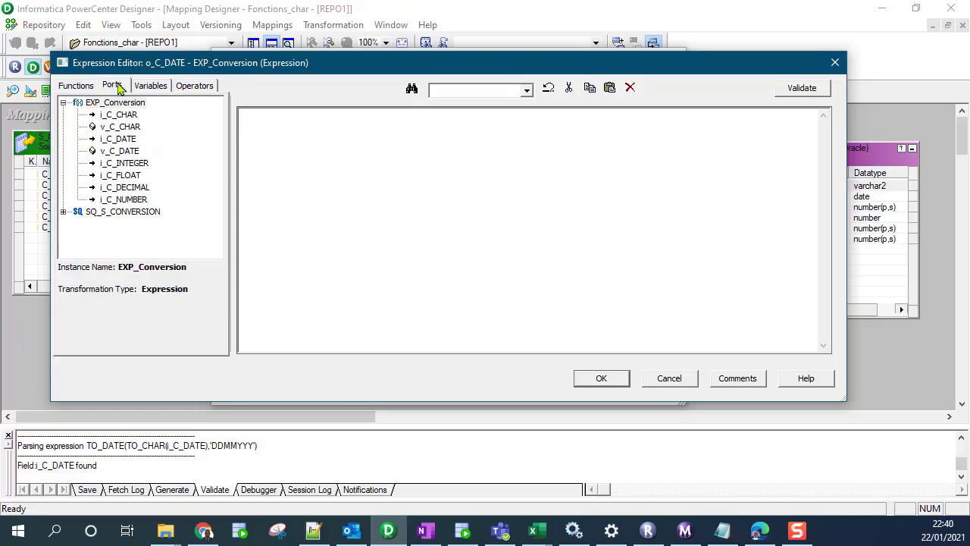
pyautogui.doubleClick(121, 151)
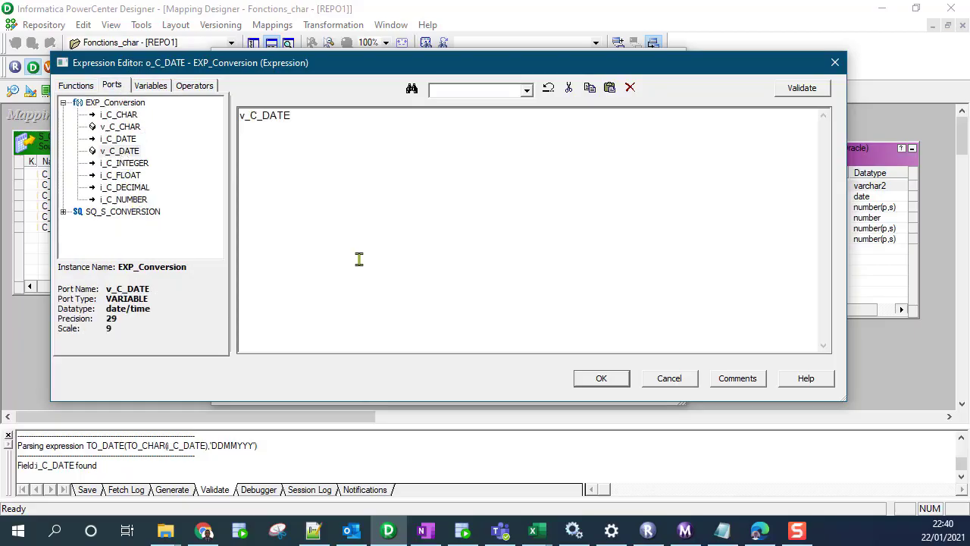
pyautogui.click(602, 378)
# - Apply the EXP_Conversion changes and link its o_C_DATE port to C_DATE in the C_CONVERSION target
pyautogui.click(590, 391)
pyautogui.click(487, 391)
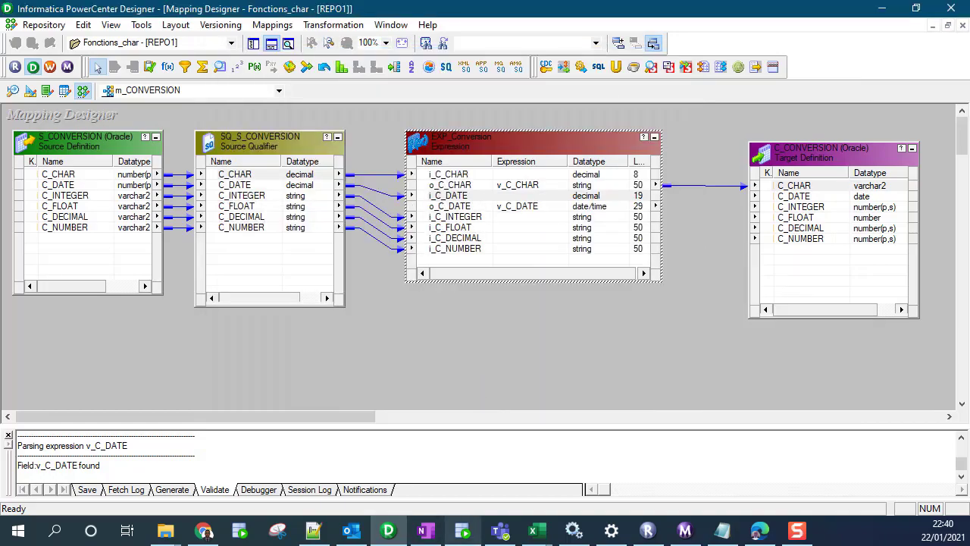
pyautogui.click(439, 210)
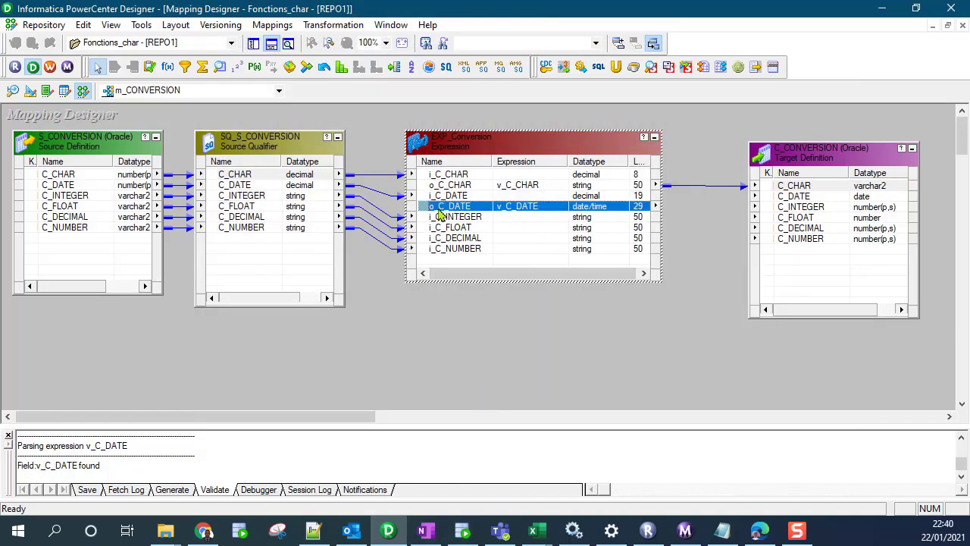
pyautogui.moveTo(452, 212); pyautogui.dragTo(794, 196)
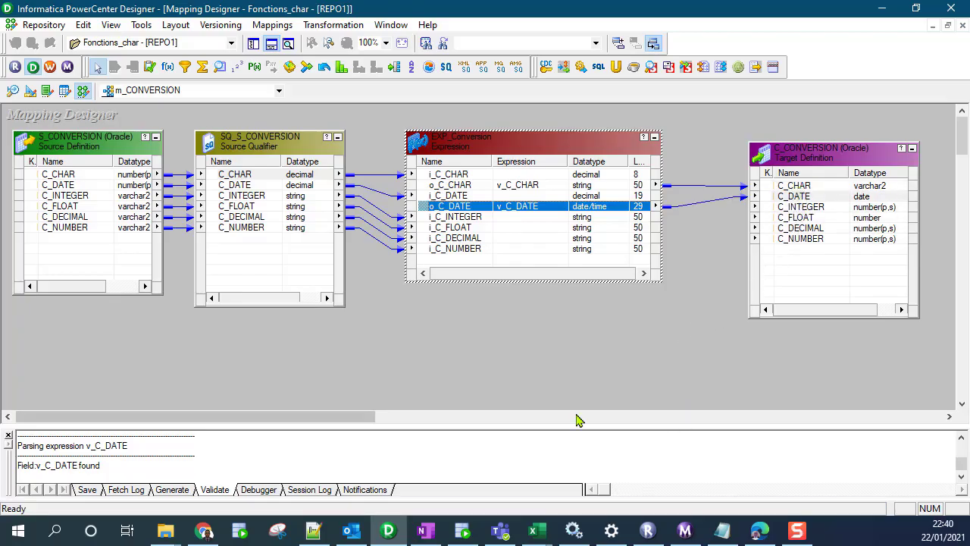
# - Reopen EXP_Conversion for editing in an enlarged dialog and add a port named o_C_INTEGER directly below i_C_INTEGER
pyautogui.doubleClick(470, 217)
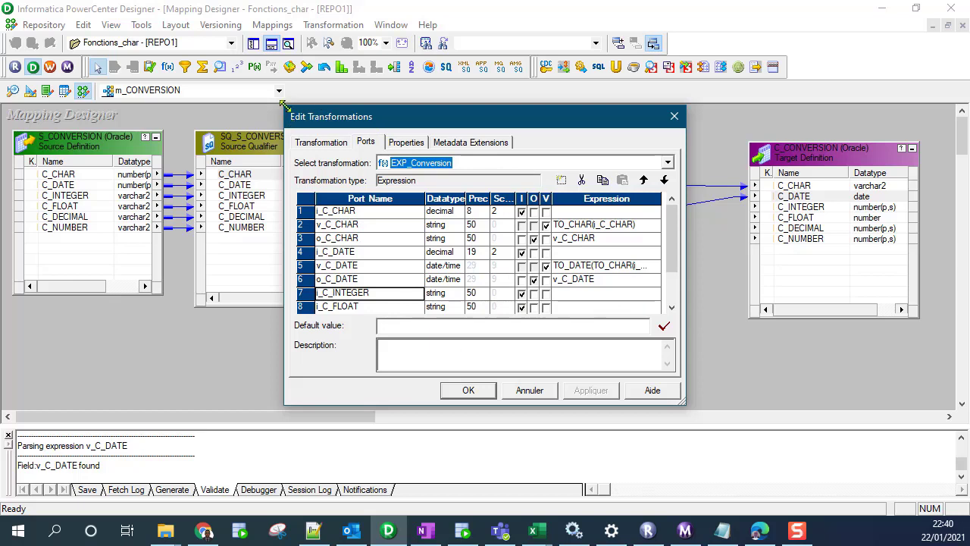
pyautogui.moveTo(281, 104); pyautogui.dragTo(175, 7)
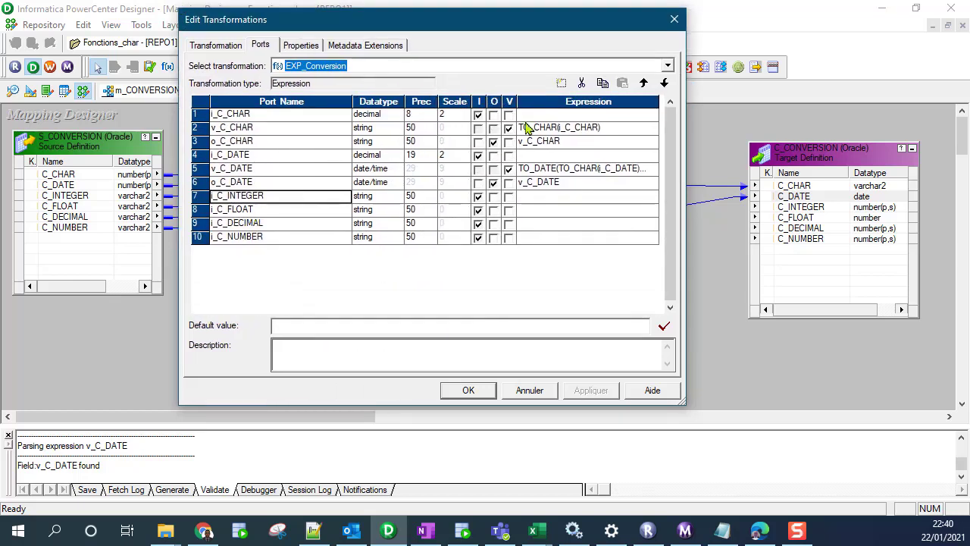
pyautogui.click(565, 69)
pyautogui.click(282, 238)
pyautogui.click(560, 83)
pyautogui.click(250, 197)
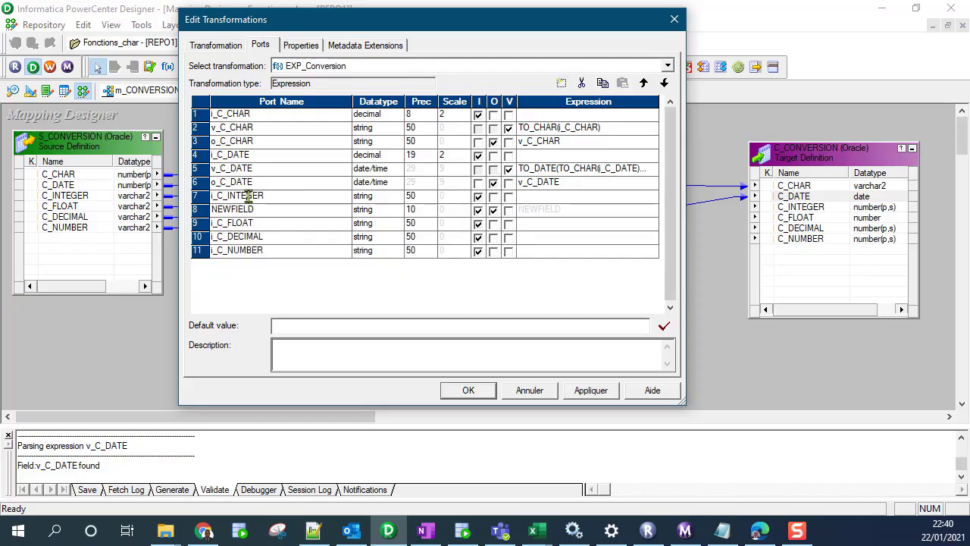
pyautogui.moveTo(216, 197); pyautogui.dragTo(295, 197)
pyautogui.hotkey('ctrl', 'c')
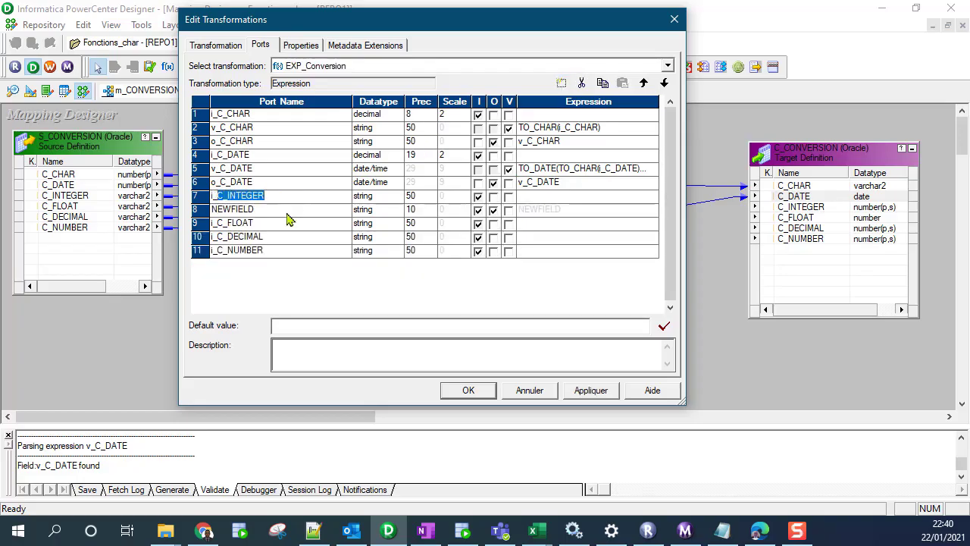
pyautogui.click(256, 209)
pyautogui.doubleClick(256, 209)
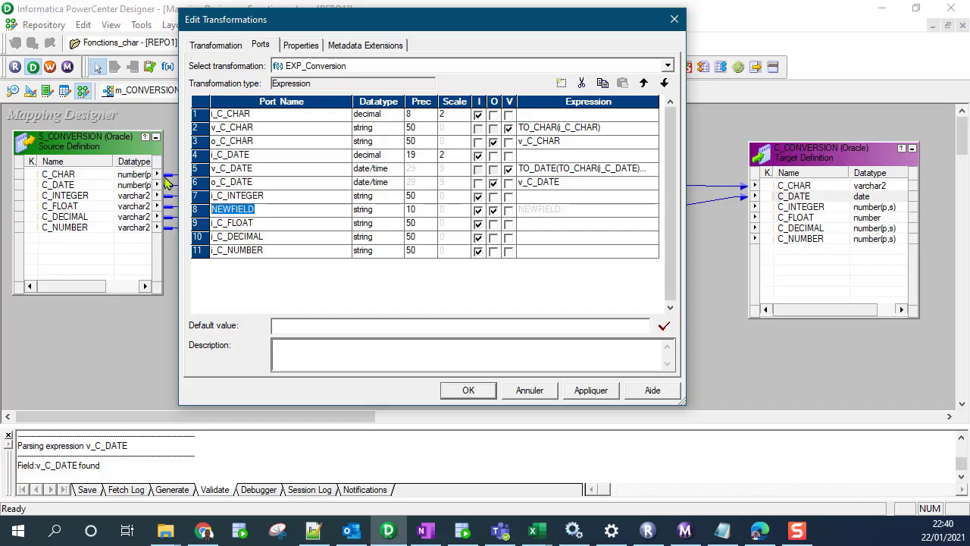
pyautogui.write('o_')
pyautogui.hotkey('ctrl', 'v')
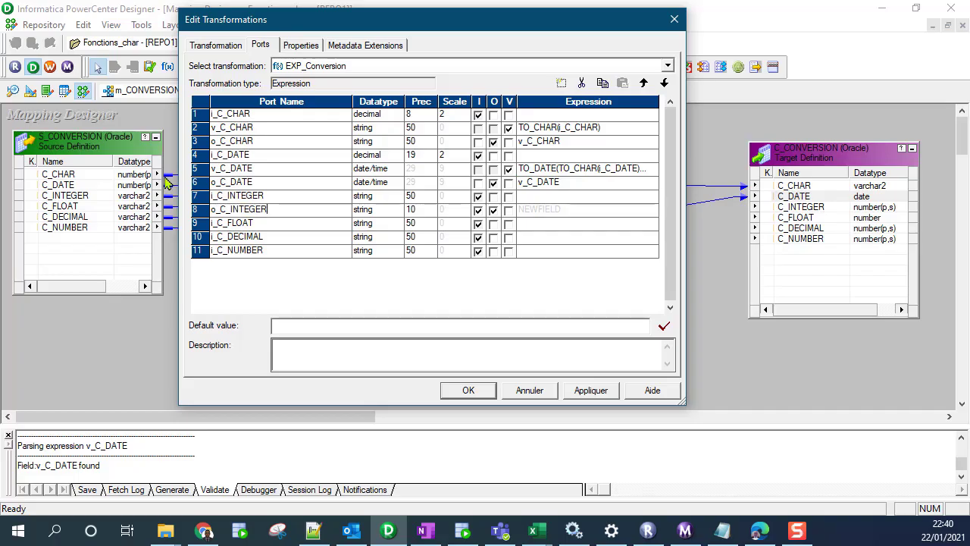
# - Add a port named o_C_FLOAT directly below i_C_FLOAT, reusing the base name of the input port
pyautogui.click(216, 224)
pyautogui.moveTo(215, 224); pyautogui.dragTo(267, 224)
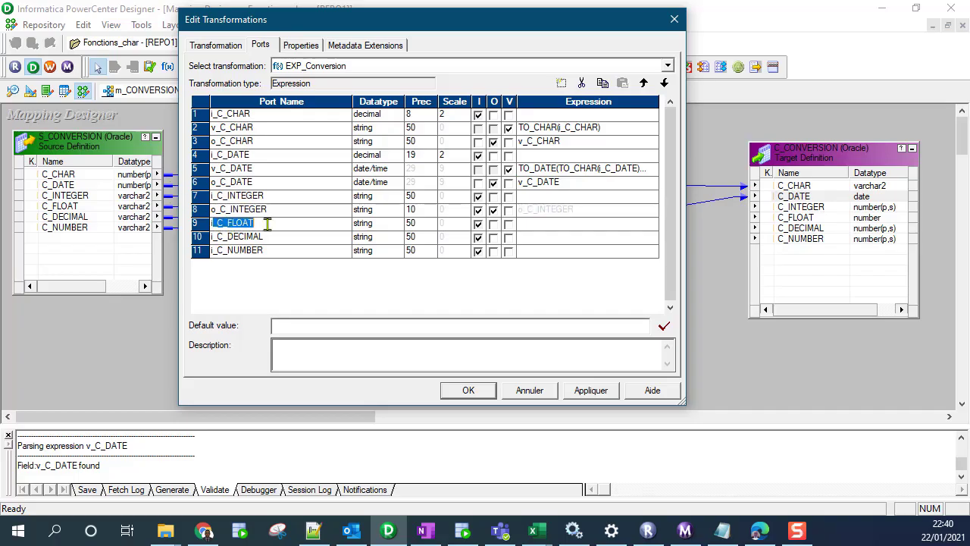
pyautogui.click(562, 83)
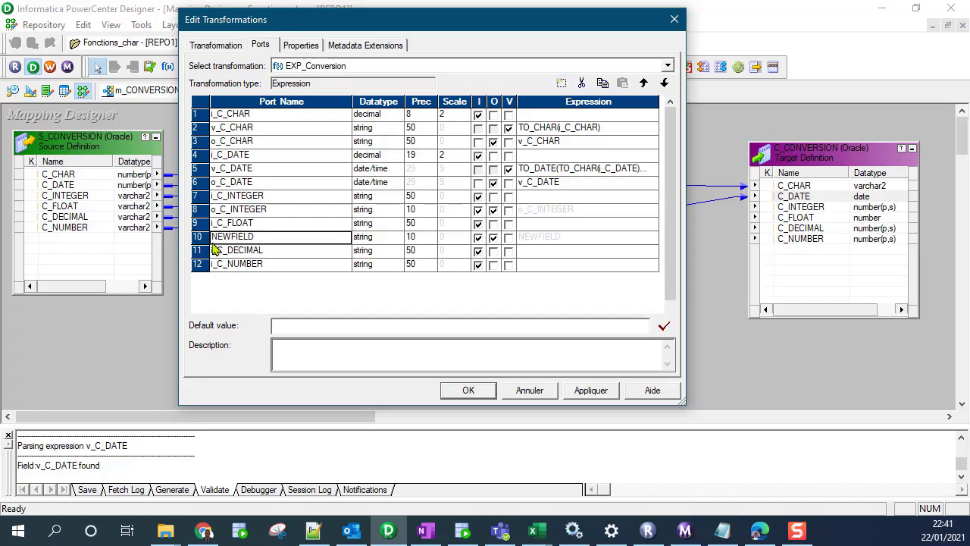
pyautogui.click(224, 237)
pyautogui.doubleClick(224, 236)
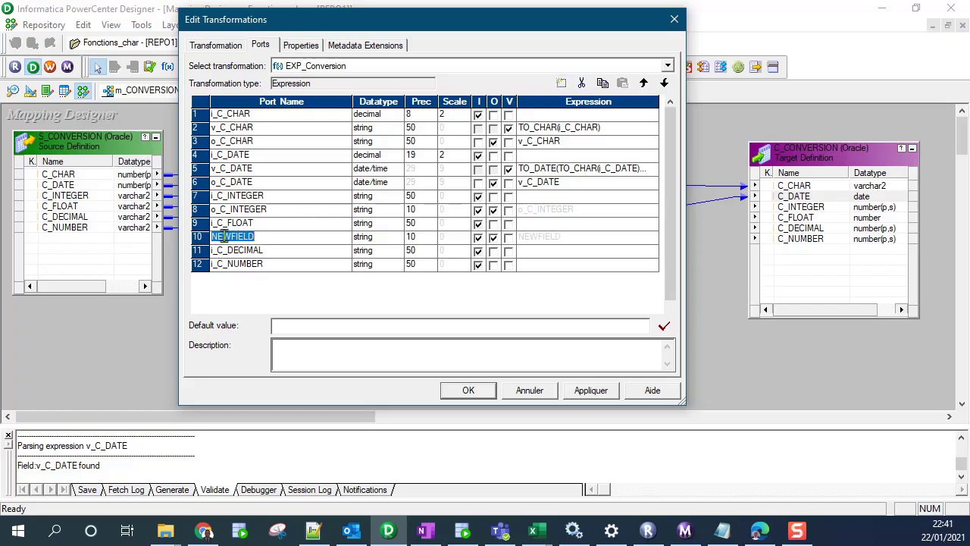
pyautogui.write('o_C_FLOAT')
# - Add a port named o_C_DECIMAL directly below i_C_DECIMAL, reusing the base name of the input port
pyautogui.click(218, 250)
pyautogui.moveTo(218, 250); pyautogui.dragTo(279, 249)
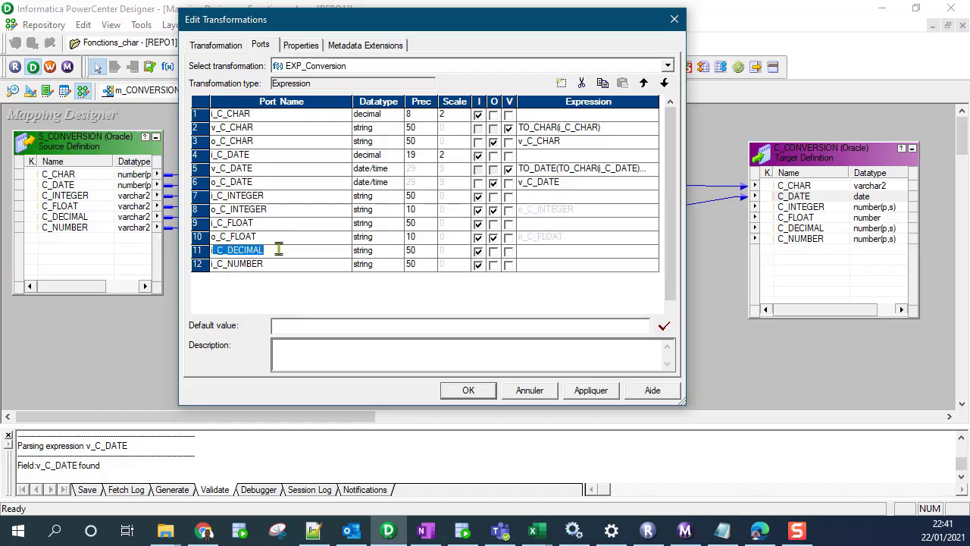
pyautogui.click(560, 82)
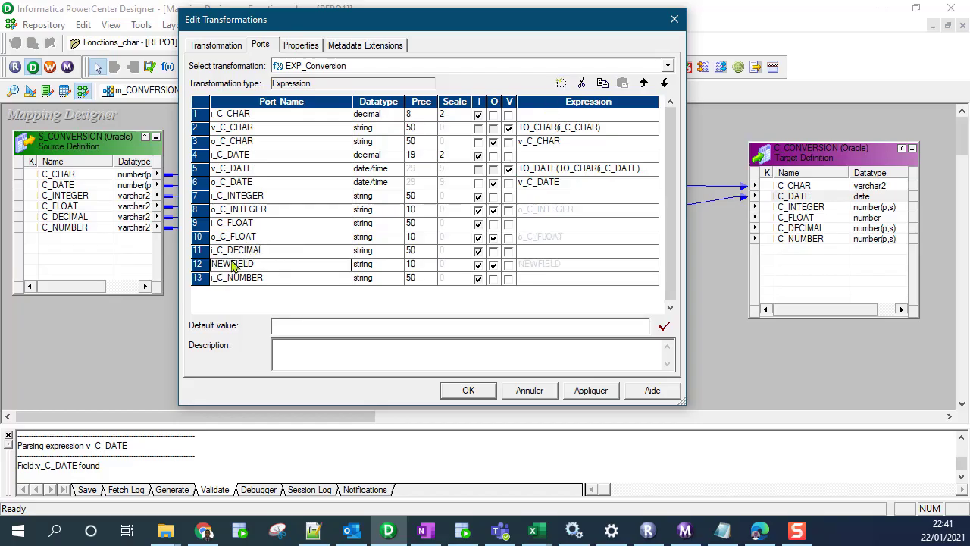
pyautogui.doubleClick(232, 263)
pyautogui.write('o_C_DECIMAL')
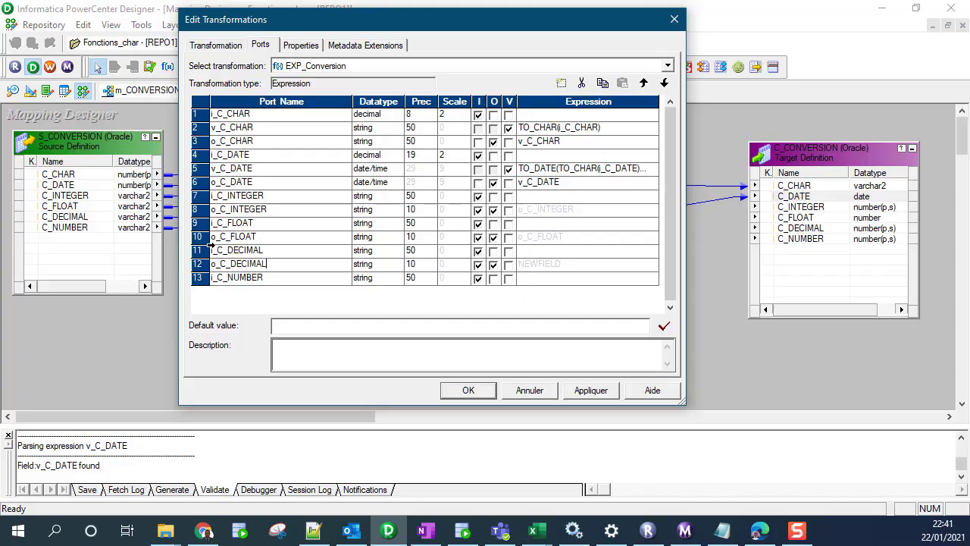
pyautogui.press('Return')
# - Add a port named o_C_NUMBER directly below i_C_NUMBER
pyautogui.doubleClick(215, 278)
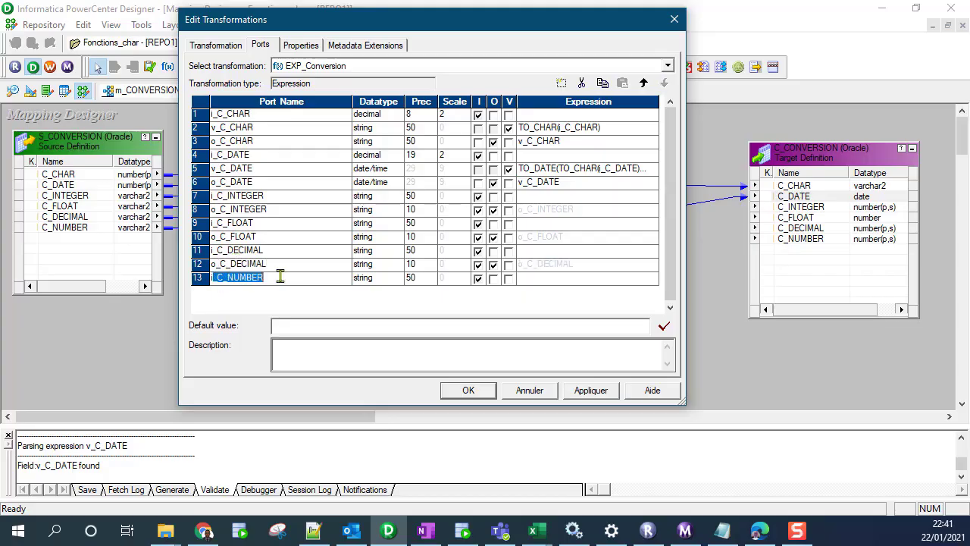
pyautogui.click(561, 83)
pyautogui.doubleClick(220, 293)
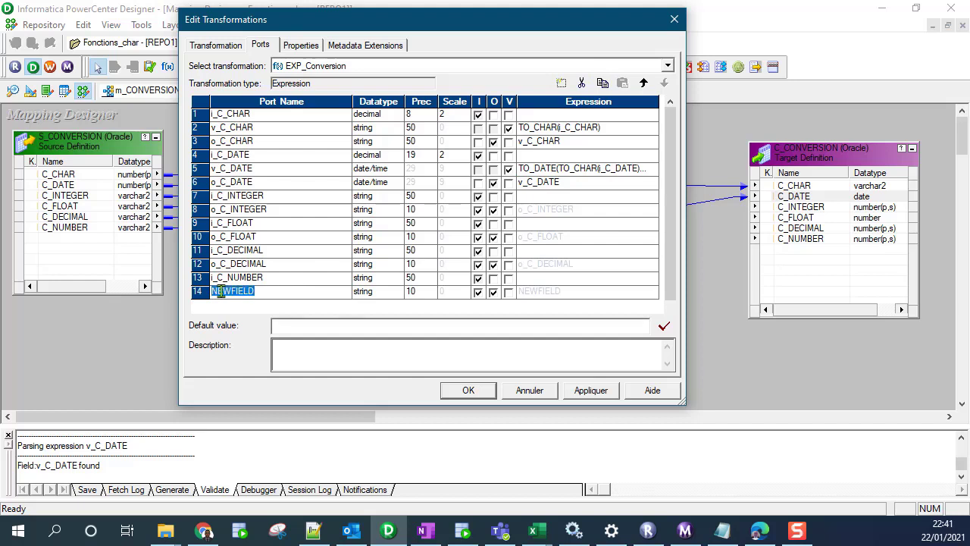
pyautogui.write('o_C_NUMBER')
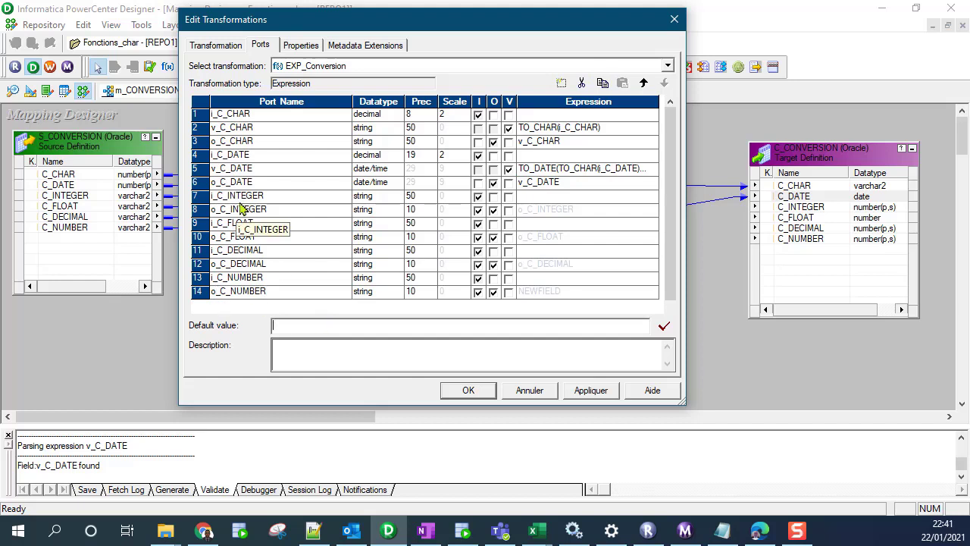
# - Make o_C_INTEGER, o_C_FLOAT, o_C_DECIMAL and o_C_NUMBER output-only by removing their input role
pyautogui.click(264, 197)
pyautogui.click(206, 195)
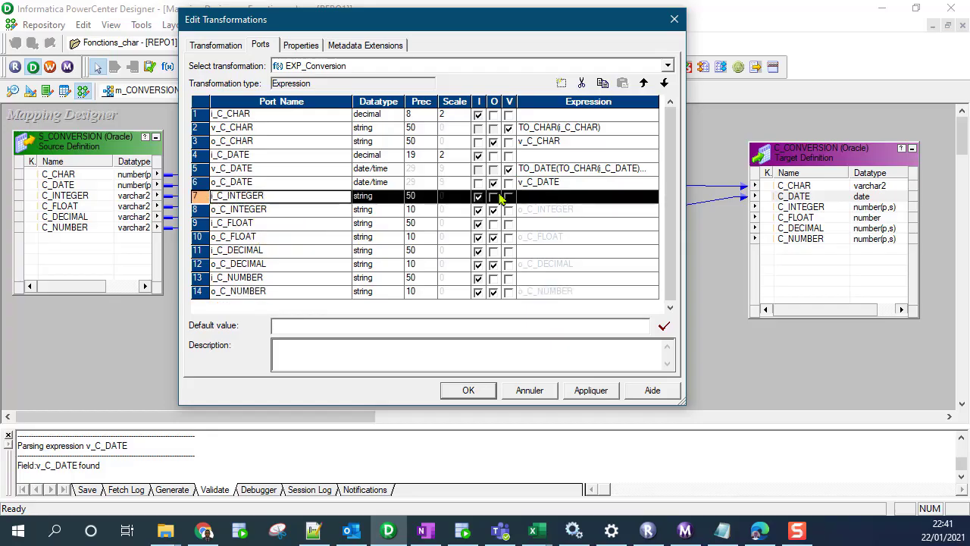
pyautogui.click(478, 210)
pyautogui.click(478, 237)
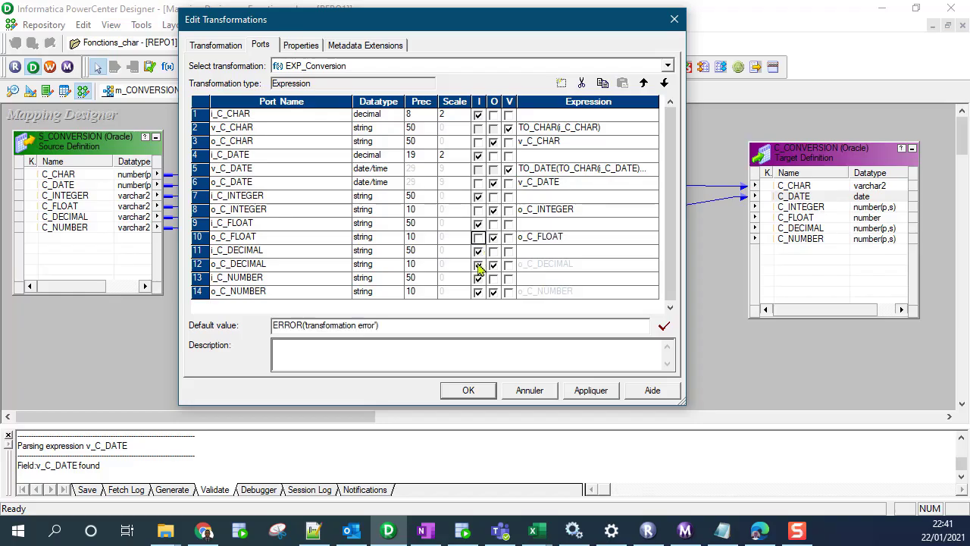
pyautogui.click(478, 264)
pyautogui.click(478, 291)
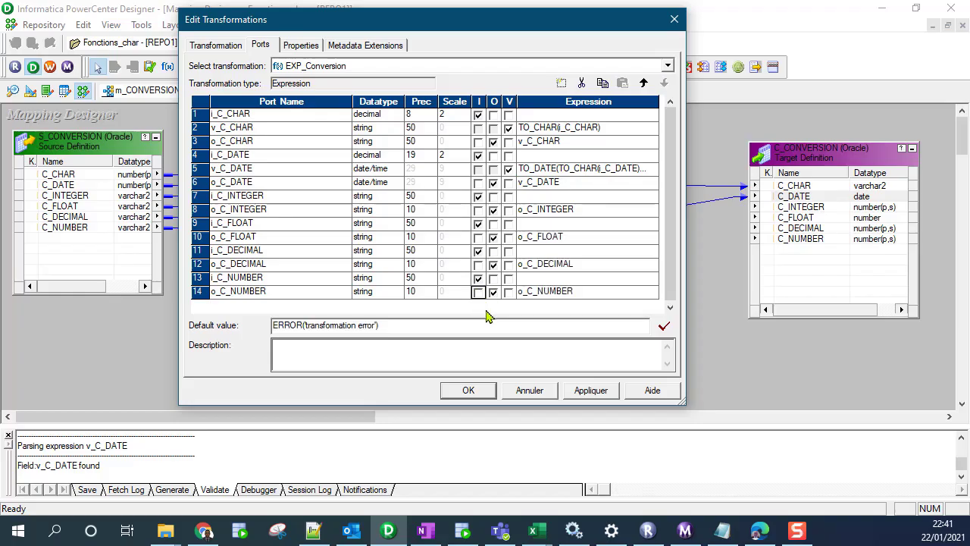
# - Set the datatype of the o_C_INTEGER port to integer
pyautogui.click(196, 195)
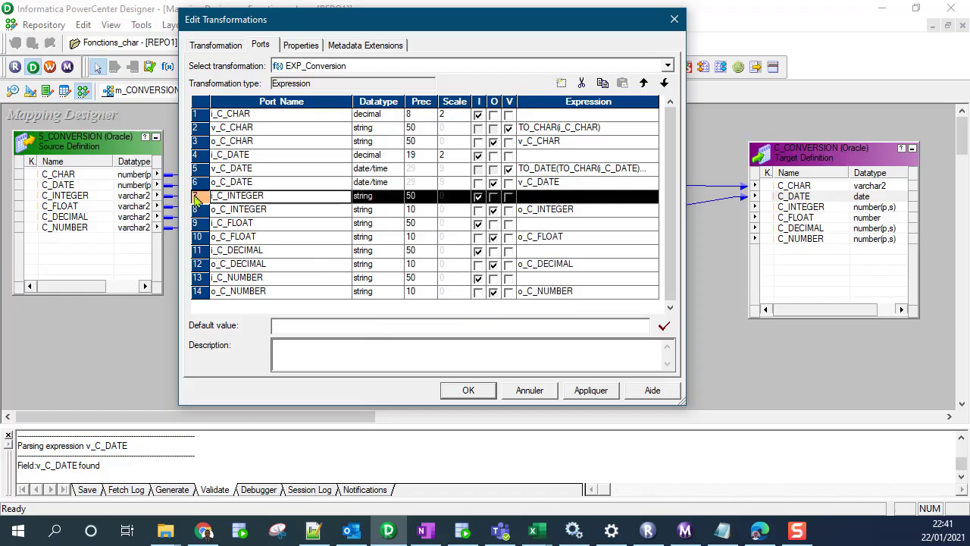
pyautogui.click(373, 211)
pyautogui.click(377, 214)
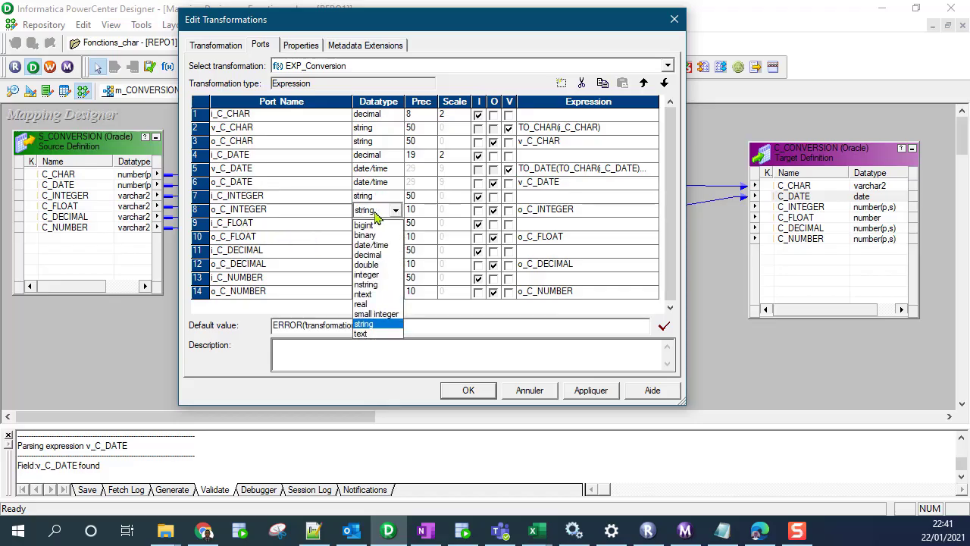
pyautogui.click(379, 274)
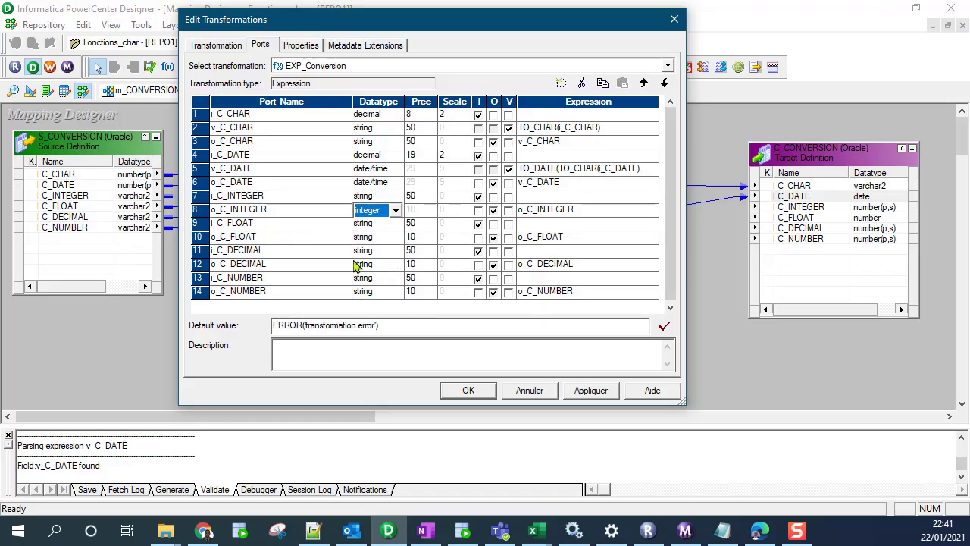
# - Set the datatype of the o_C_FLOAT port to decimal, after first trying double
pyautogui.click(209, 226)
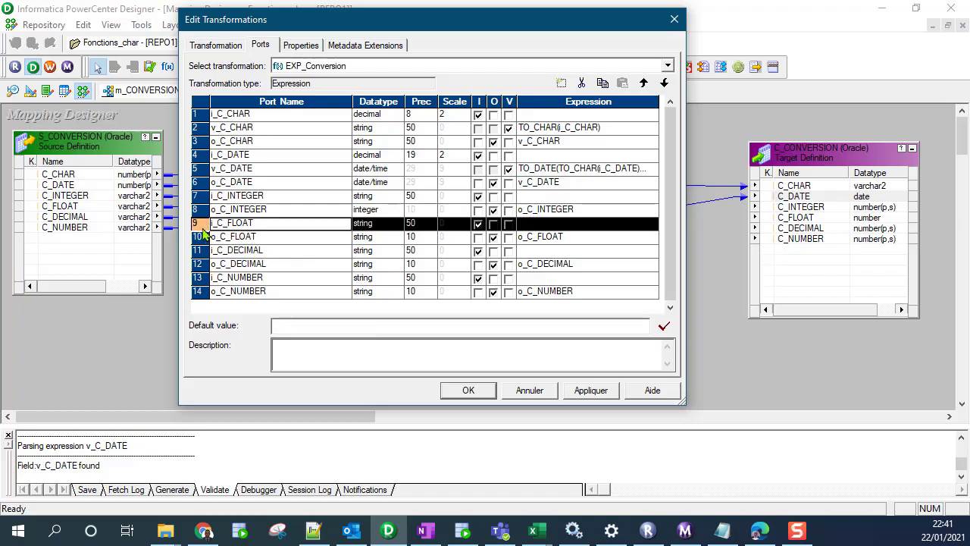
pyautogui.click(387, 237)
pyautogui.click(386, 237)
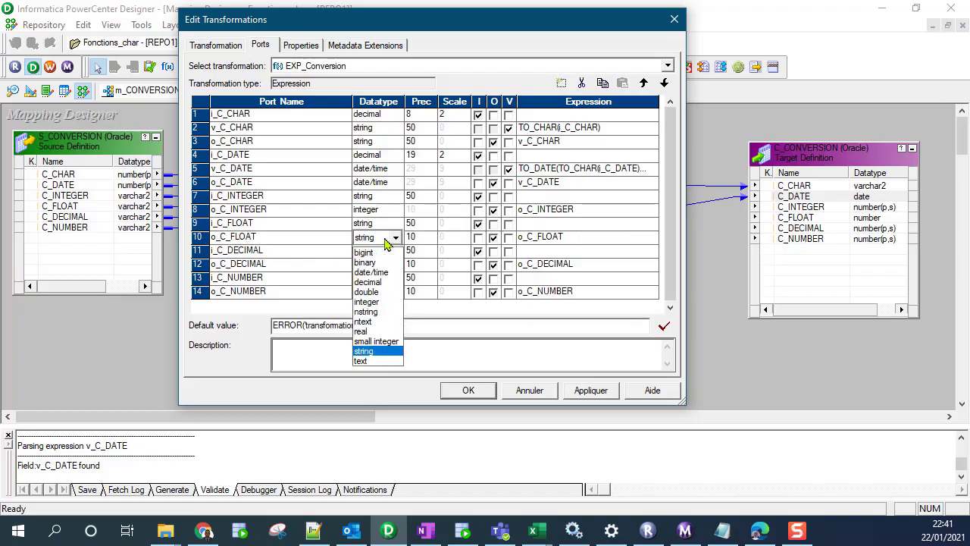
pyautogui.click(383, 292)
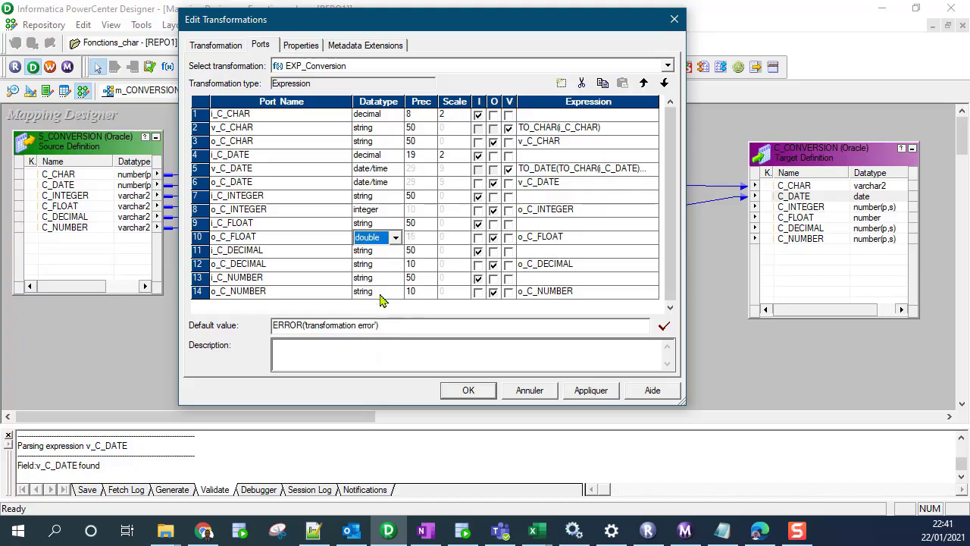
pyautogui.click(383, 239)
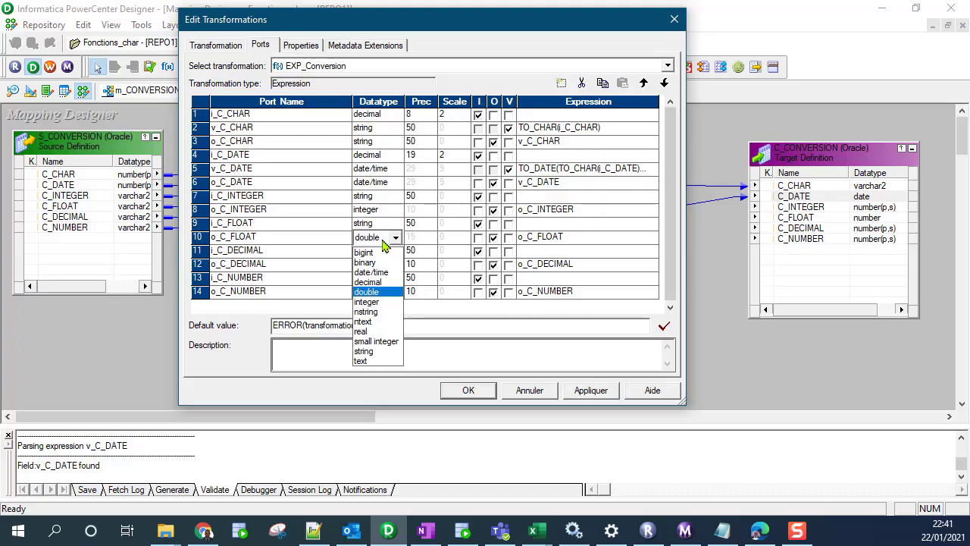
pyautogui.click(383, 283)
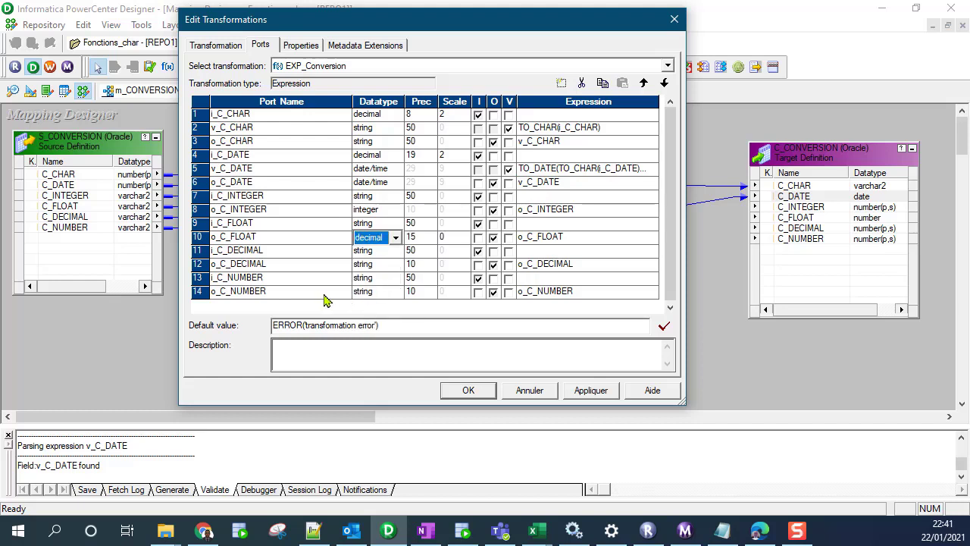
# - Set the datatype of the o_C_DECIMAL port to decimal
pyautogui.click(200, 251)
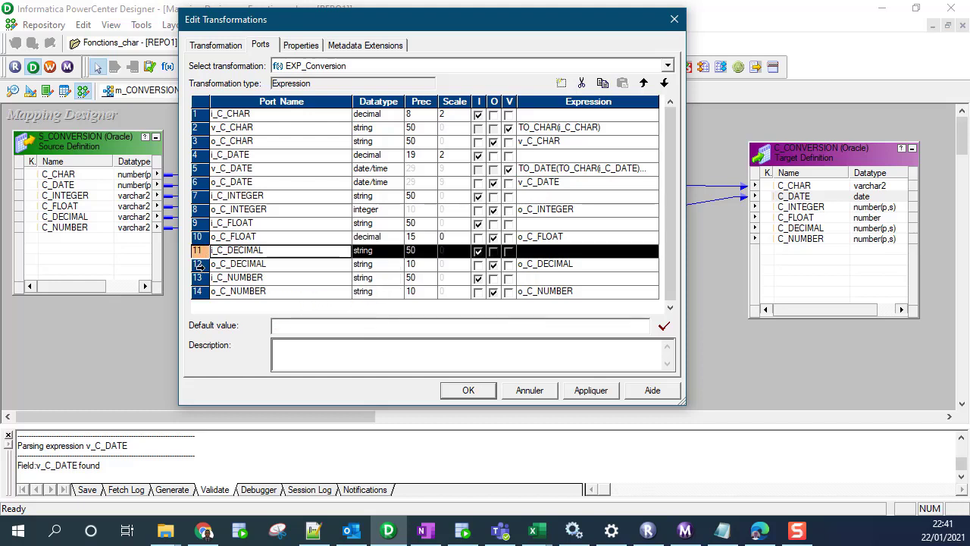
pyautogui.click(199, 278)
pyautogui.click(199, 265)
pyautogui.click(367, 265)
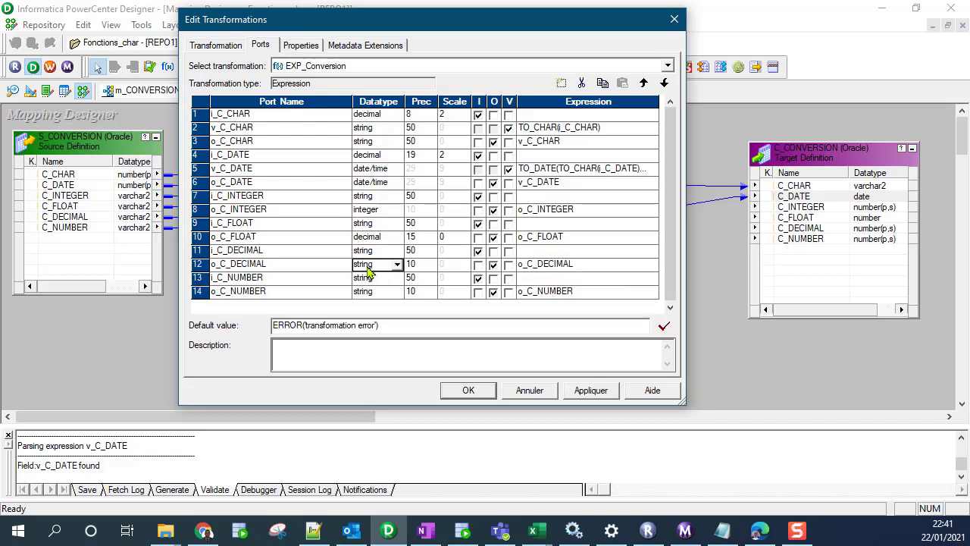
pyautogui.click(368, 267)
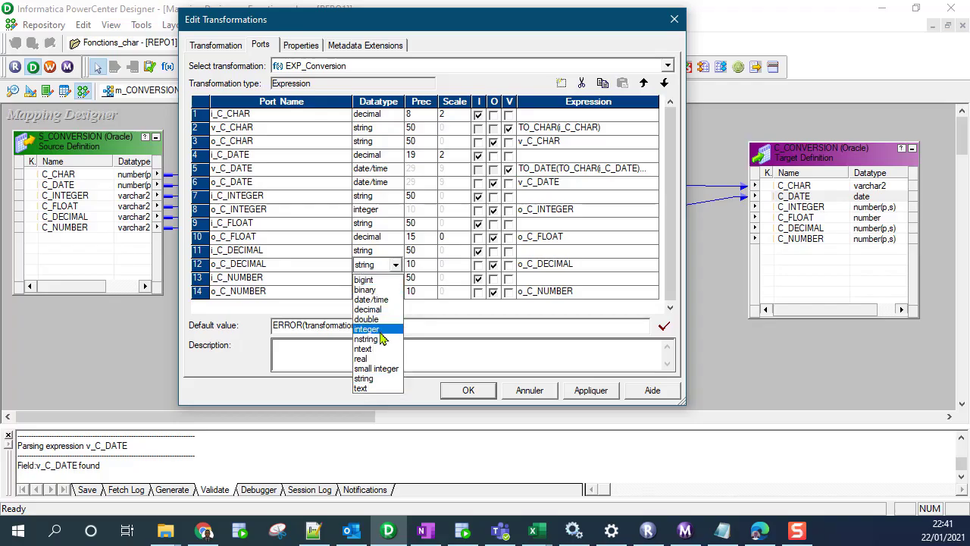
pyautogui.click(369, 309)
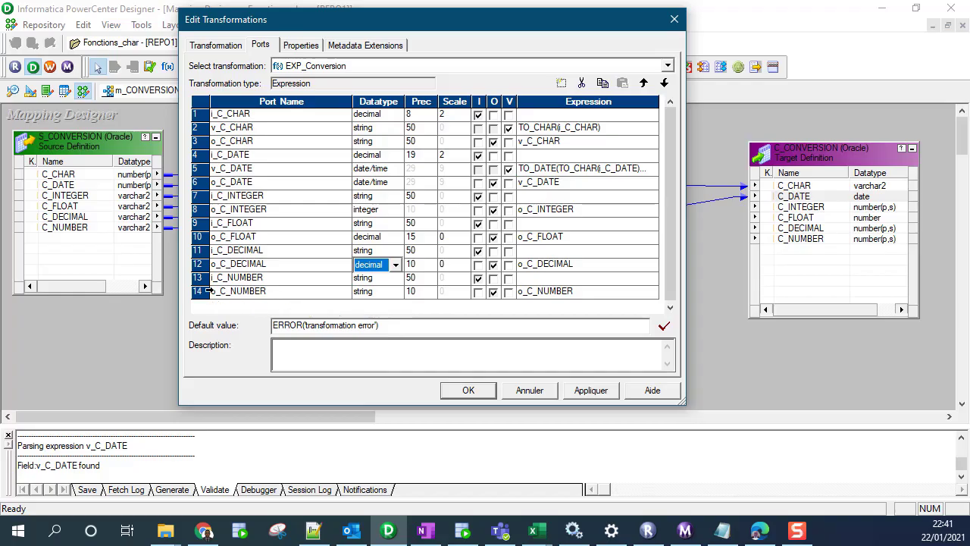
# - Set the datatype of the o_C_NUMBER port to integer
pyautogui.click(378, 292)
pyautogui.click(378, 294)
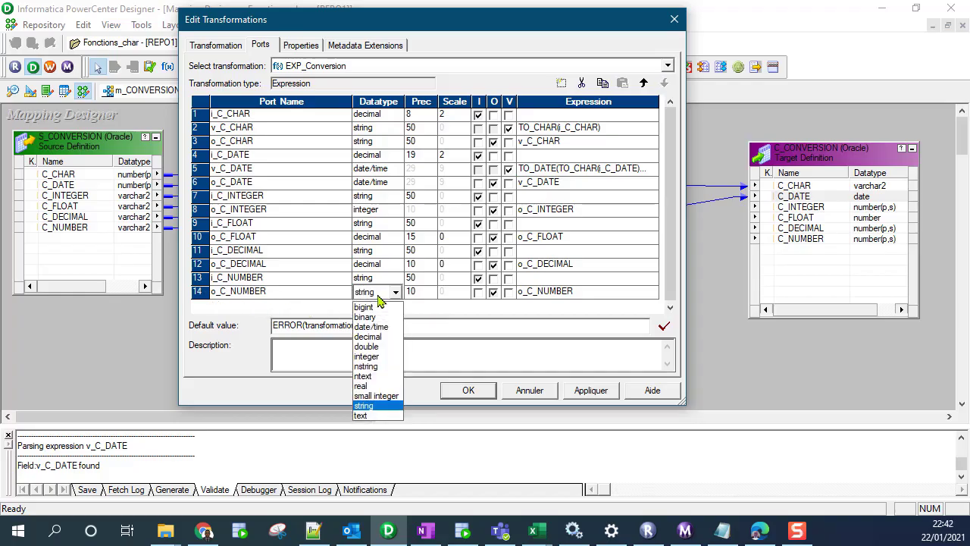
pyautogui.press('n')
pyautogui.press('n')
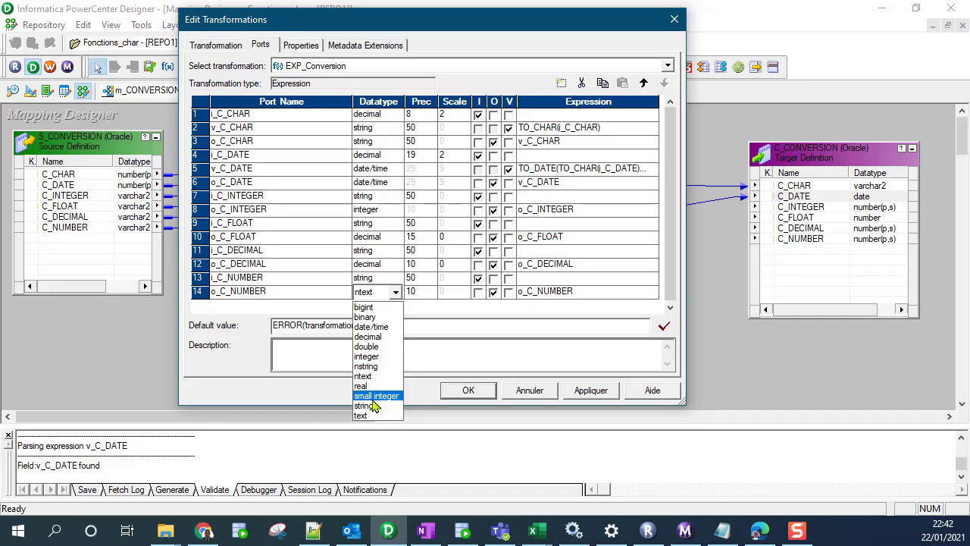
pyautogui.click(371, 356)
# - Switch to Oracle SQL Developer to check the last value in the s_Conversion insert statements, and return to PowerCenter Designer
pyautogui.click(468, 534)
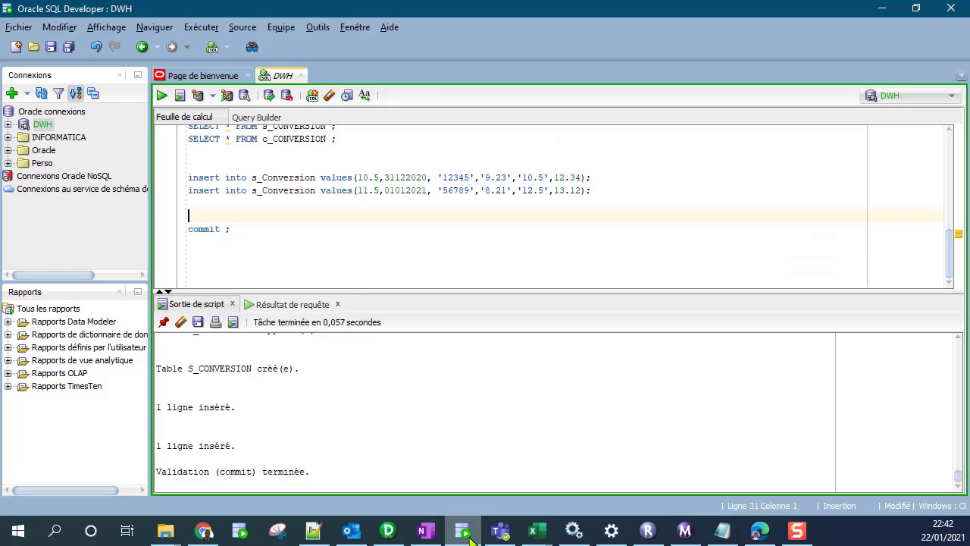
pyautogui.moveTo(559, 190); pyautogui.dragTo(576, 190)
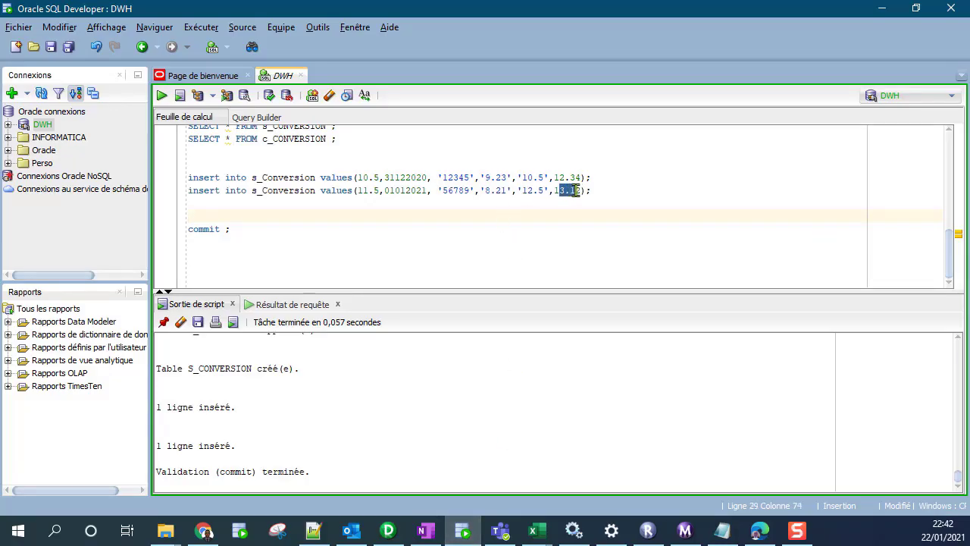
pyautogui.click(459, 533)
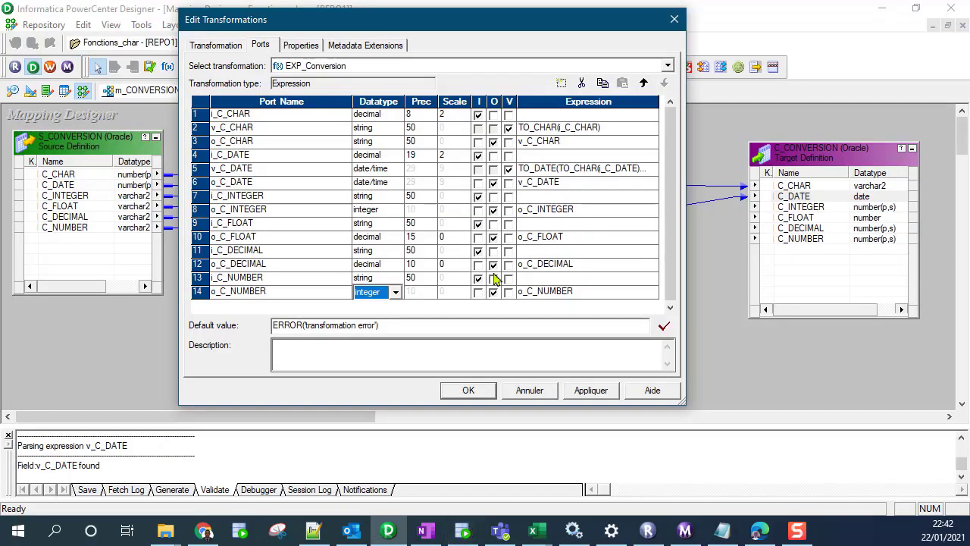
# - Change the datatype of the o_C_NUMBER port to decimal
pyautogui.click(396, 292)
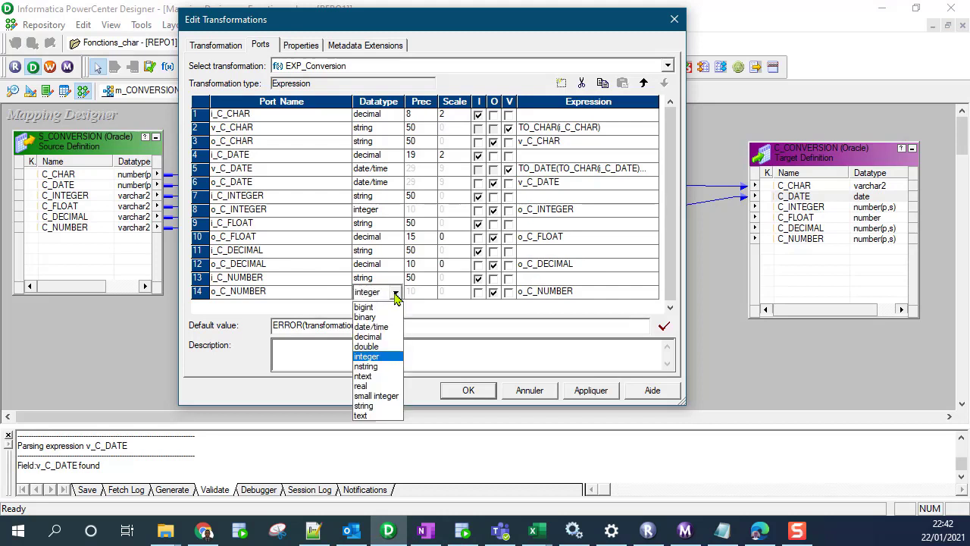
pyautogui.press('d')
pyautogui.click(395, 294)
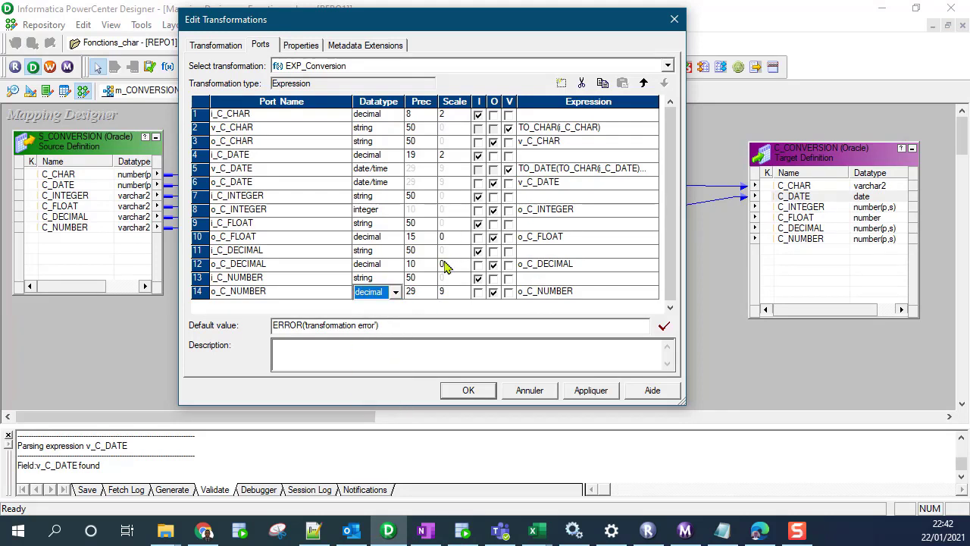
# - Set precision 29 and scale 15 for o_C_DECIMAL and o_C_FLOAT, and scale 15 for o_C_NUMBER
pyautogui.click(416, 264)
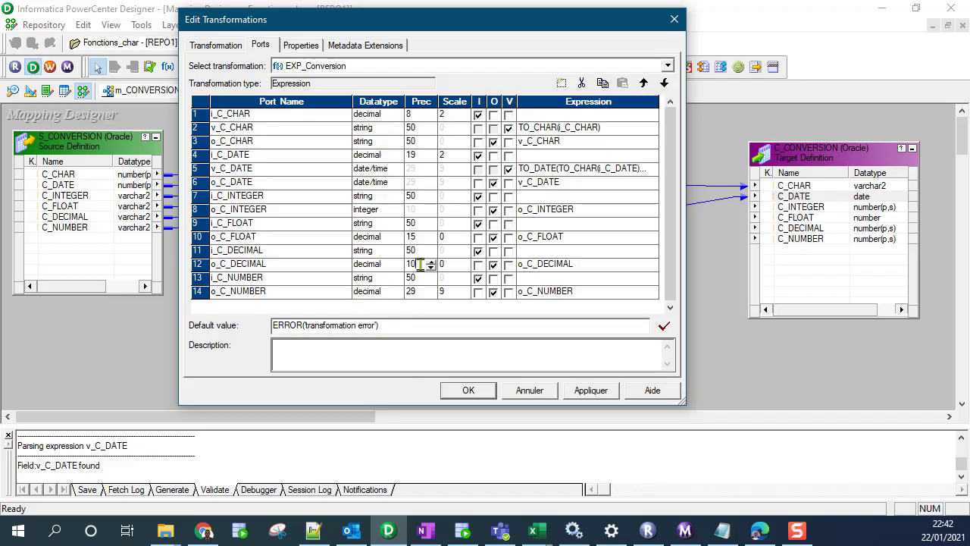
pyautogui.moveTo(419, 263); pyautogui.dragTo(400, 271)
pyautogui.press('Tab')
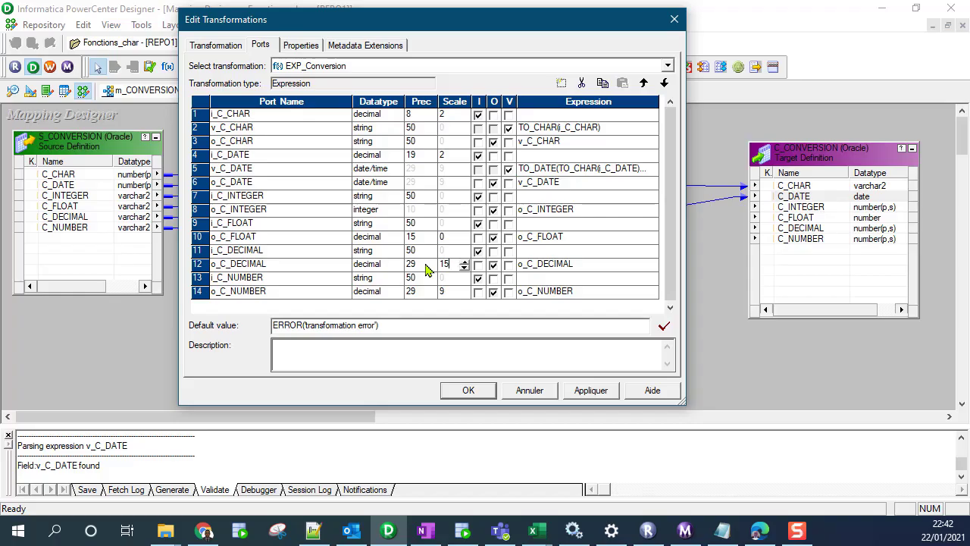
pyautogui.click(410, 237)
pyautogui.click(444, 236)
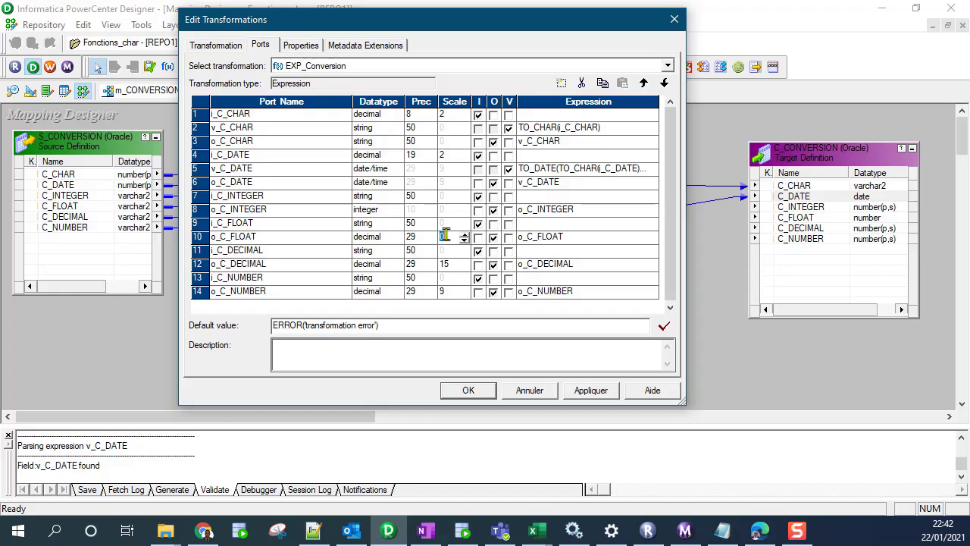
pyautogui.click(444, 291)
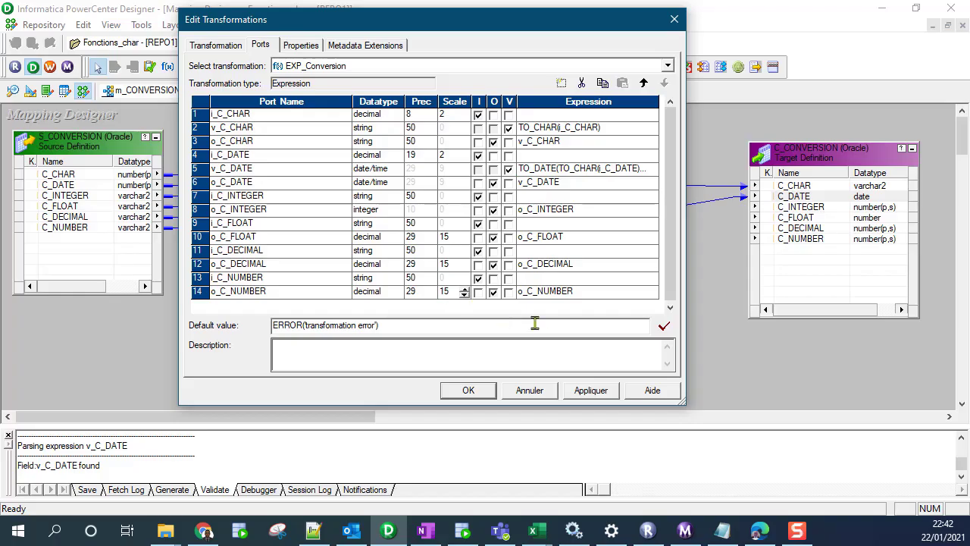
# - Set the expressions of the four new output ports to i_C_INTEGER, i_C_FLOAT, i_C_DECIMAL and i_C_NUMBER respectively, and apply the changes to EXP_Conversion
pyautogui.click(565, 215)
pyautogui.moveTo(523, 212); pyautogui.dragTo(514, 293)
pyautogui.write('i')
pyautogui.click(525, 241)
pyautogui.write('i')
pyautogui.click(527, 263)
pyautogui.write('i')
pyautogui.click(523, 291)
pyautogui.write('i')
pyautogui.click(592, 392)
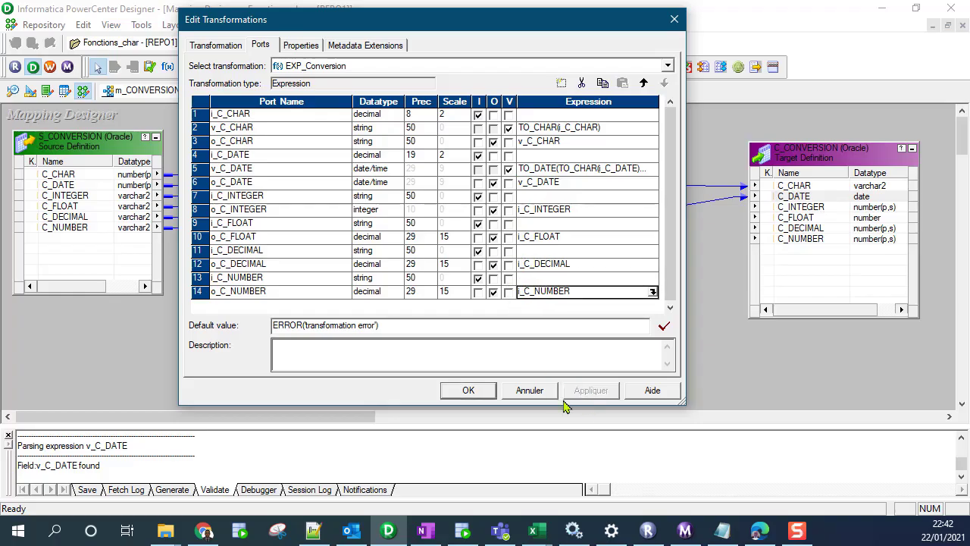
pyautogui.click(469, 391)
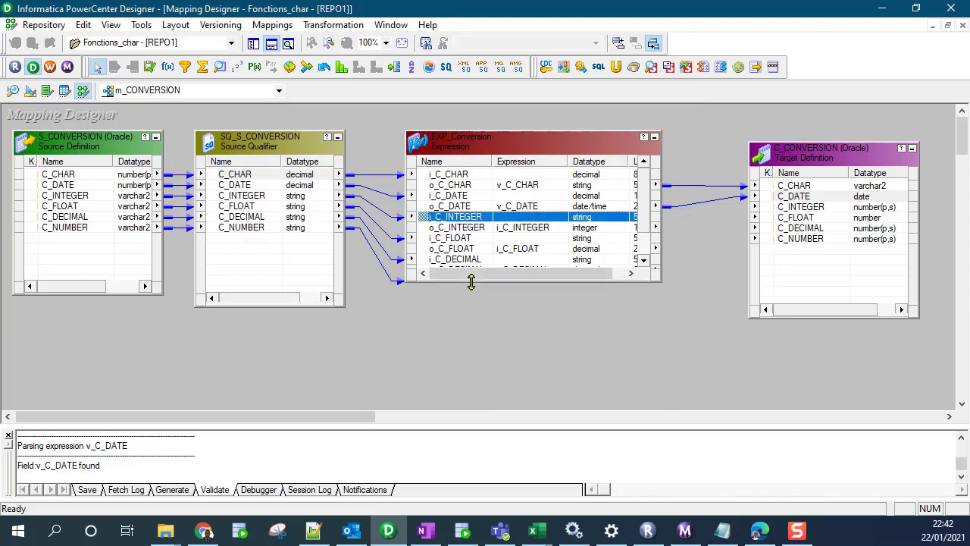
# - Enlarge EXP_Conversion to show all ports, and link o_C_FLOAT to C_INTEGER and o_C_DECIMAL to C_FLOAT in the C_CONVERSION target
pyautogui.moveTo(471, 282); pyautogui.dragTo(470, 393)
pyautogui.moveTo(455, 240); pyautogui.dragTo(806, 215)
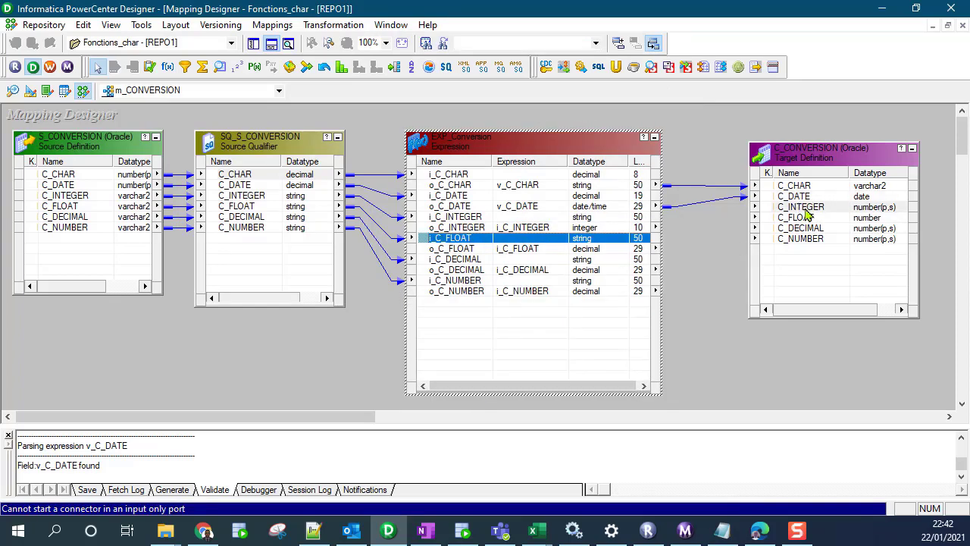
pyautogui.click(453, 253)
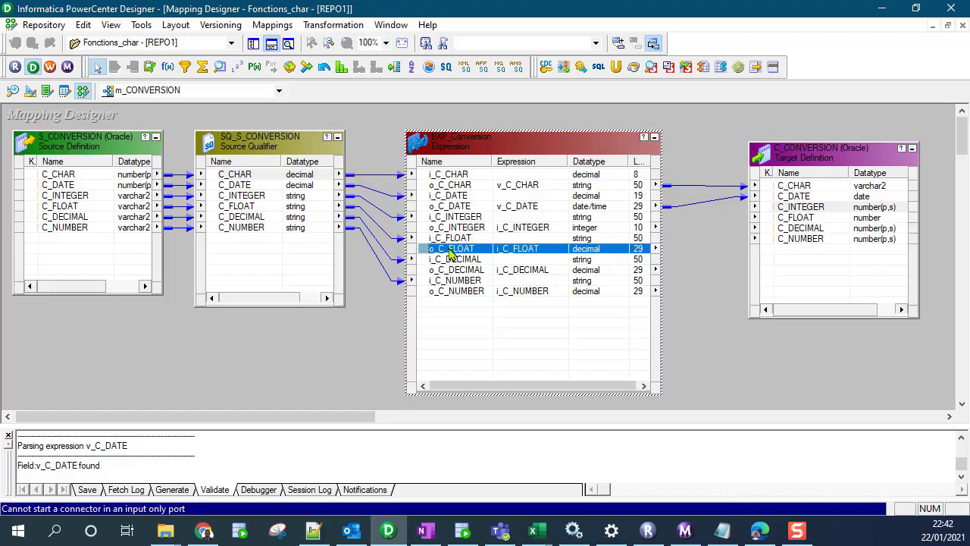
pyautogui.moveTo(452, 254); pyautogui.dragTo(797, 223)
pyautogui.moveTo(450, 260); pyautogui.dragTo(790, 216)
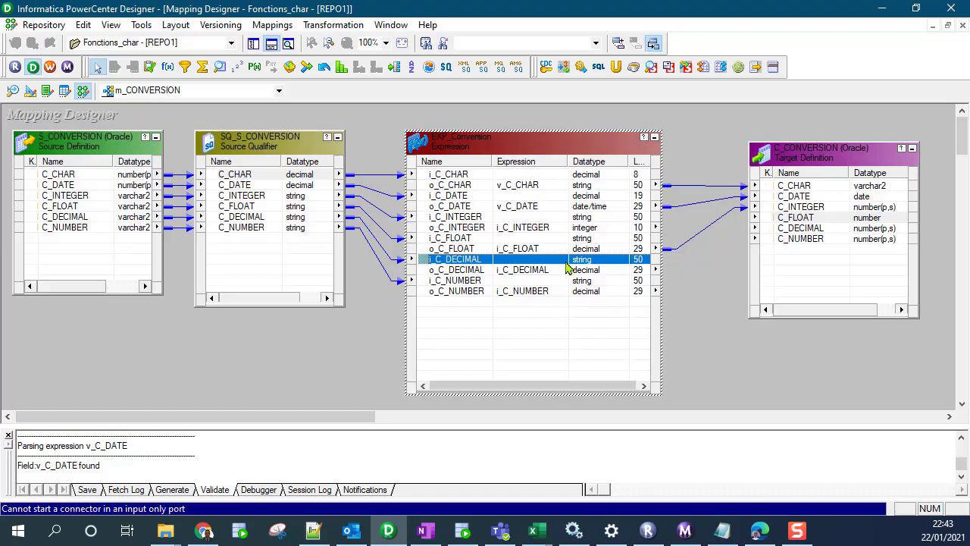
pyautogui.moveTo(452, 270); pyautogui.dragTo(796, 218)
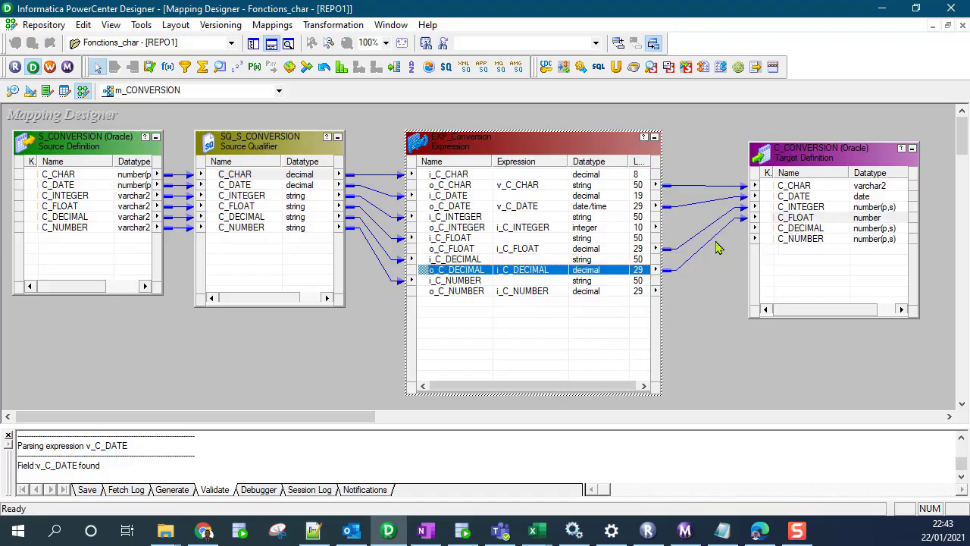
# - Link o_C_NUMBER to C_NUMBER in the target, and replace o_C_DECIMAL's link to C_FLOAT with one to C_DECIMAL
pyautogui.moveTo(453, 295); pyautogui.dragTo(803, 243)
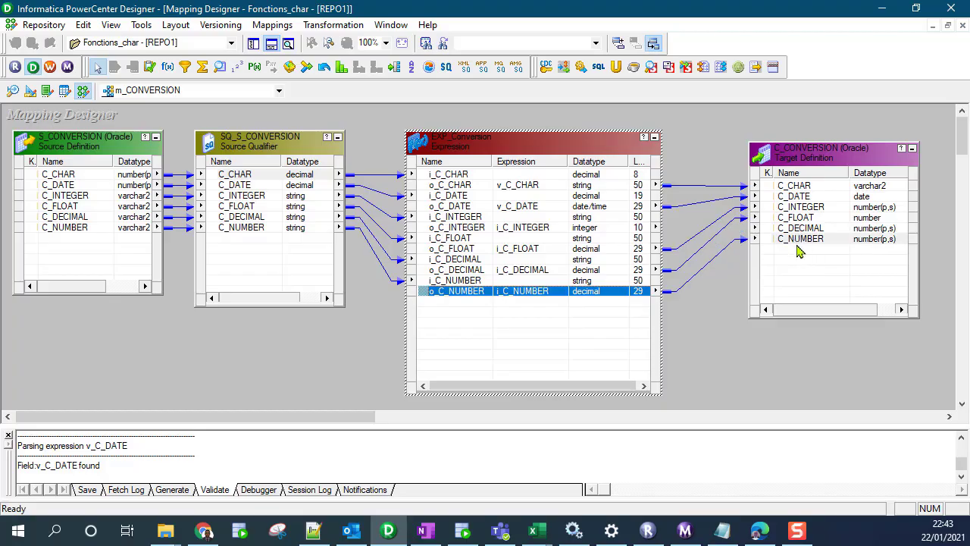
pyautogui.click(452, 272)
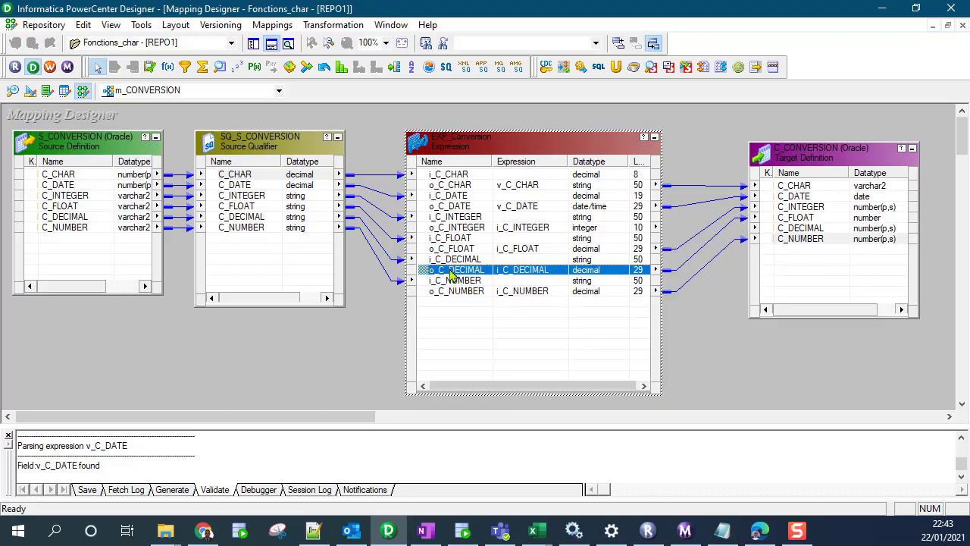
pyautogui.click(697, 252)
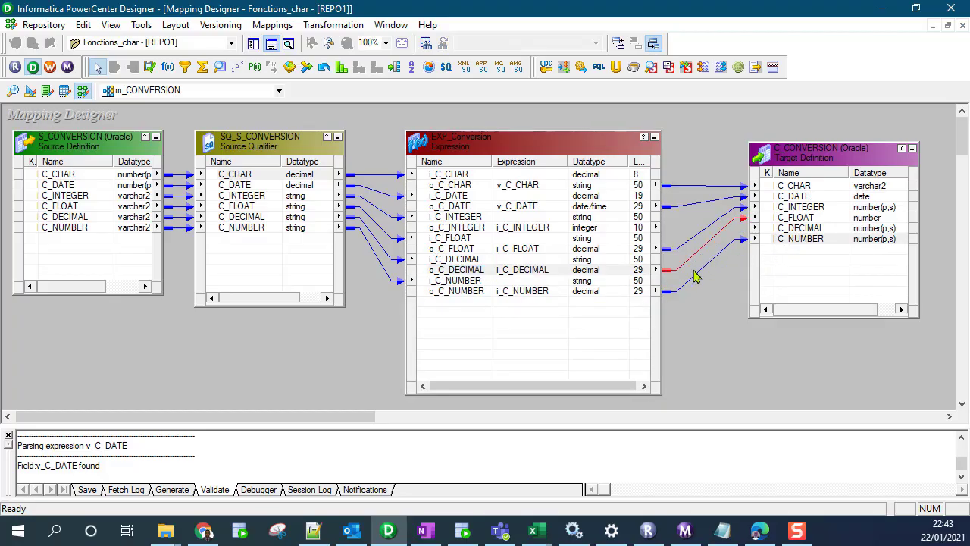
pyautogui.press('Delete')
pyautogui.moveTo(456, 273); pyautogui.dragTo(777, 233)
# - Replace o_C_FLOAT's link to C_INTEGER with one to C_FLOAT, link o_C_INTEGER to C_INTEGER, and save the mapping
pyautogui.click(716, 219)
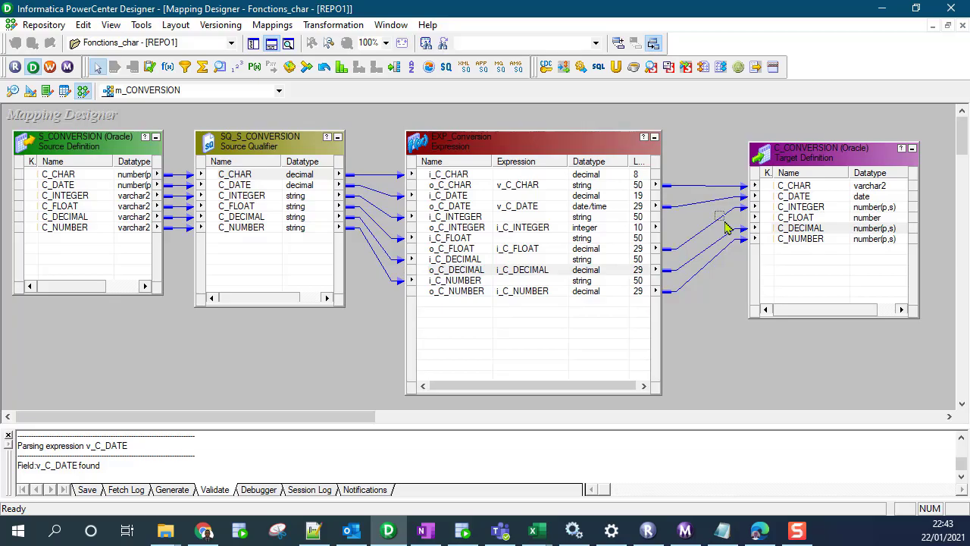
pyautogui.click(466, 251)
pyautogui.moveTo(470, 256); pyautogui.dragTo(790, 221)
pyautogui.moveTo(460, 228); pyautogui.dragTo(792, 209)
pyautogui.click(717, 314)
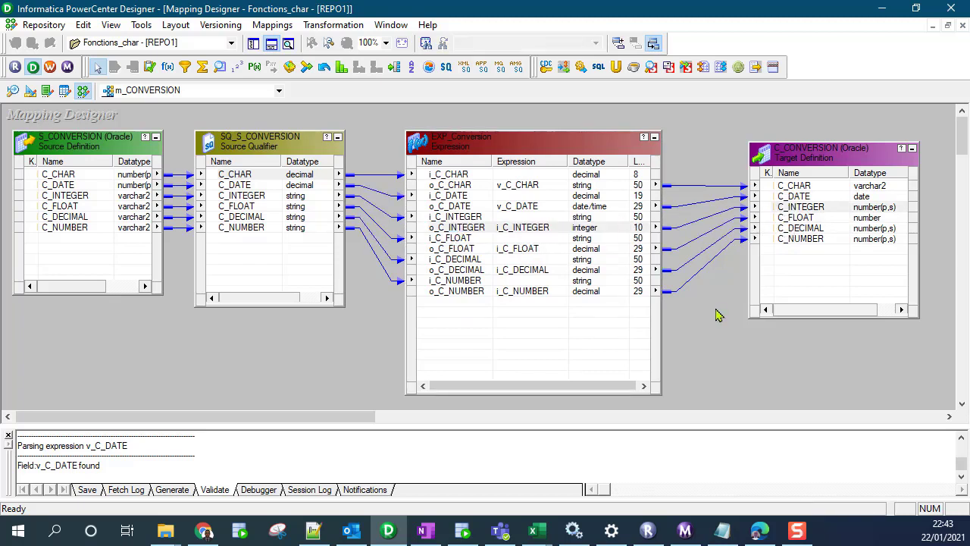
pyautogui.hotkey('ctrl', 's')
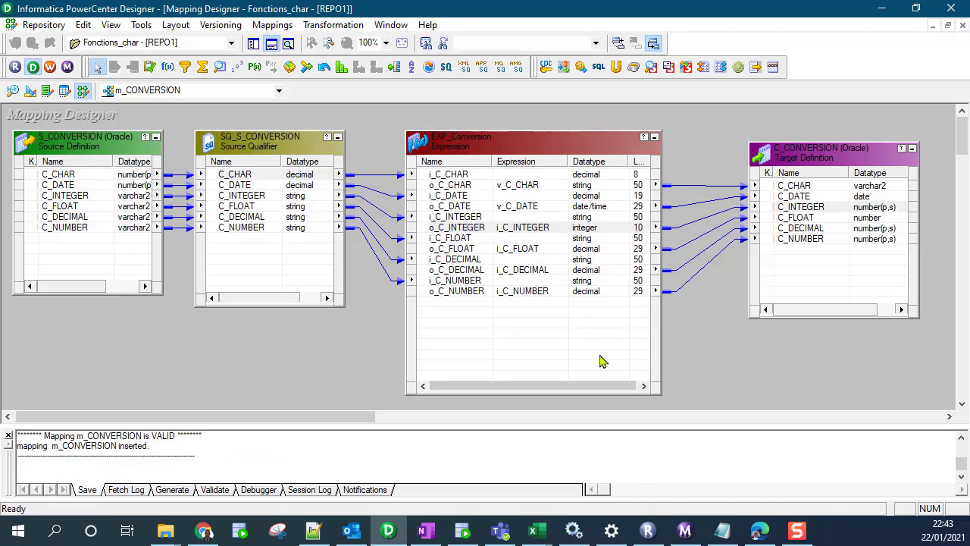
# - Switch to PowerCenter Workflow Manager and connect to the REPO1 repository with the account password
pyautogui.click(49, 67)
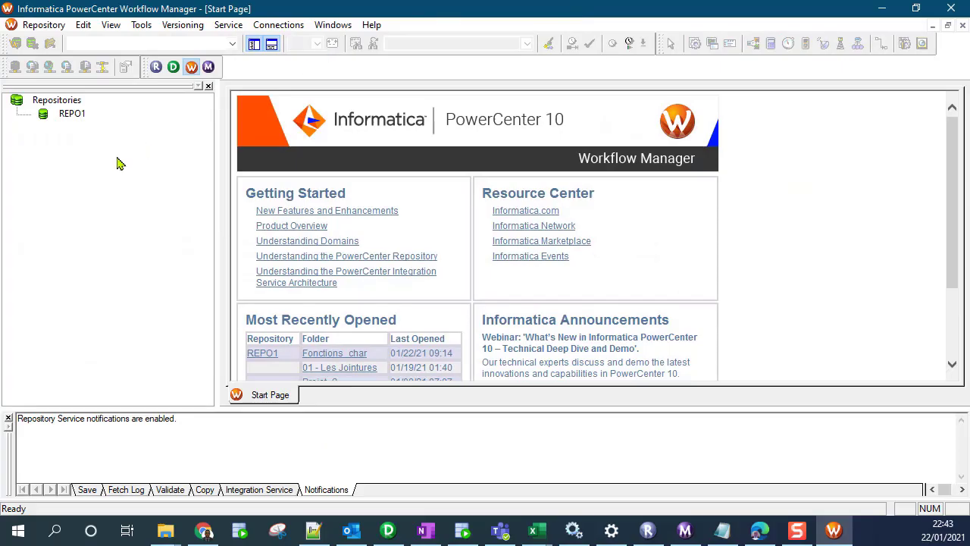
pyautogui.doubleClick(71, 116)
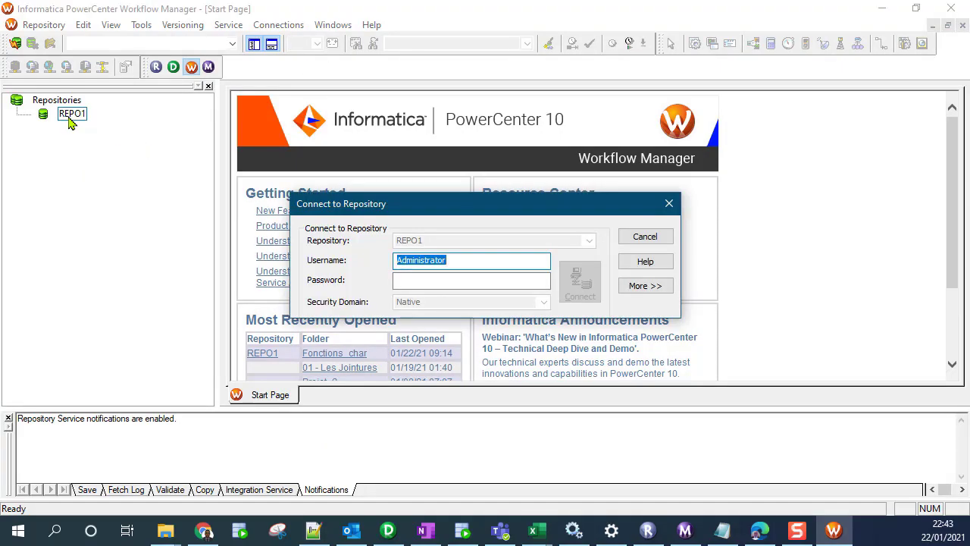
pyautogui.press('Tab')
pyautogui.write('a')
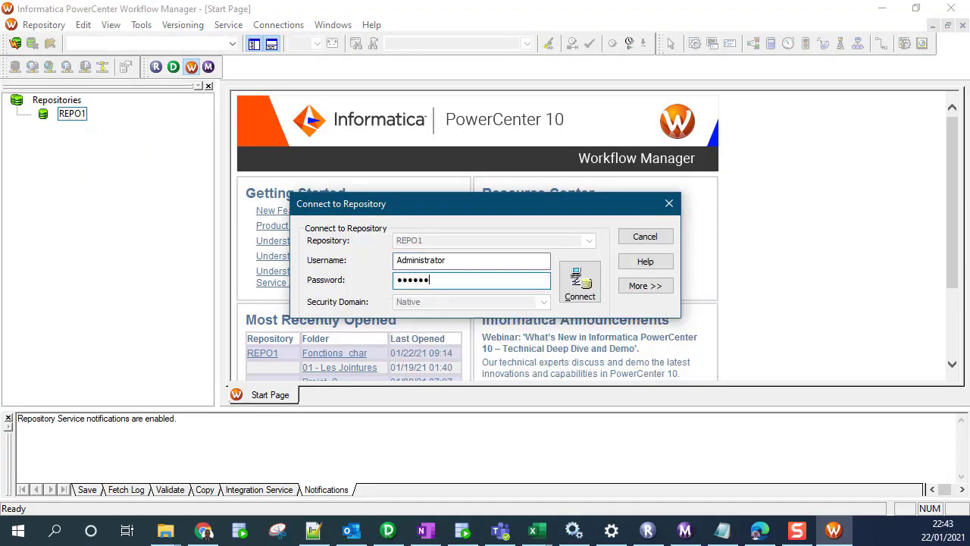
pyautogui.press('Return')
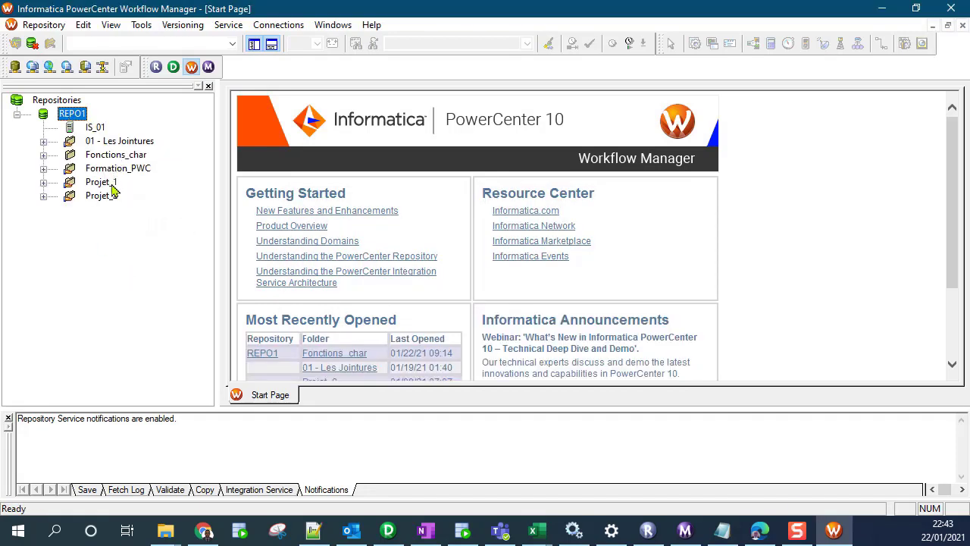
# - Open the Fonctions_char folder and create a new workflow named wkf_Conversion
pyautogui.doubleClick(117, 154)
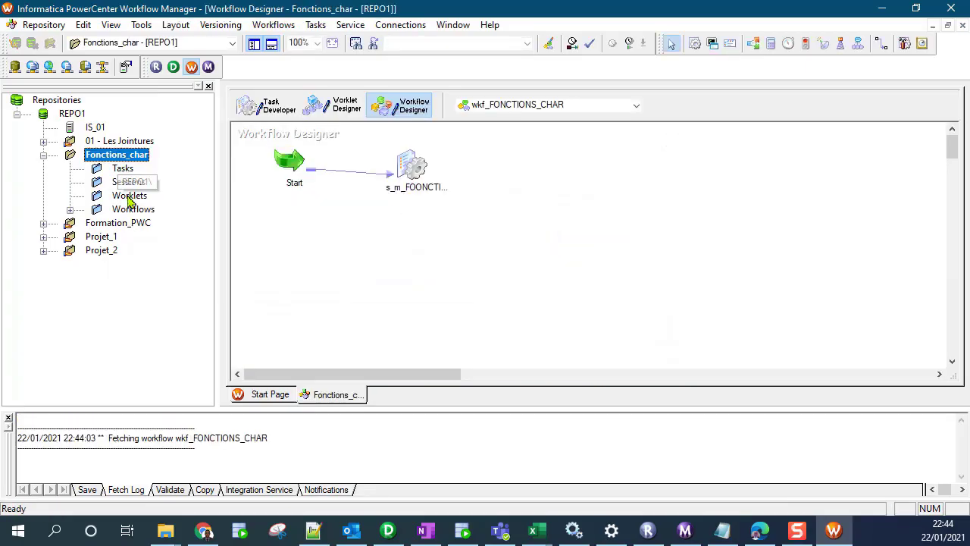
pyautogui.click(379, 223)
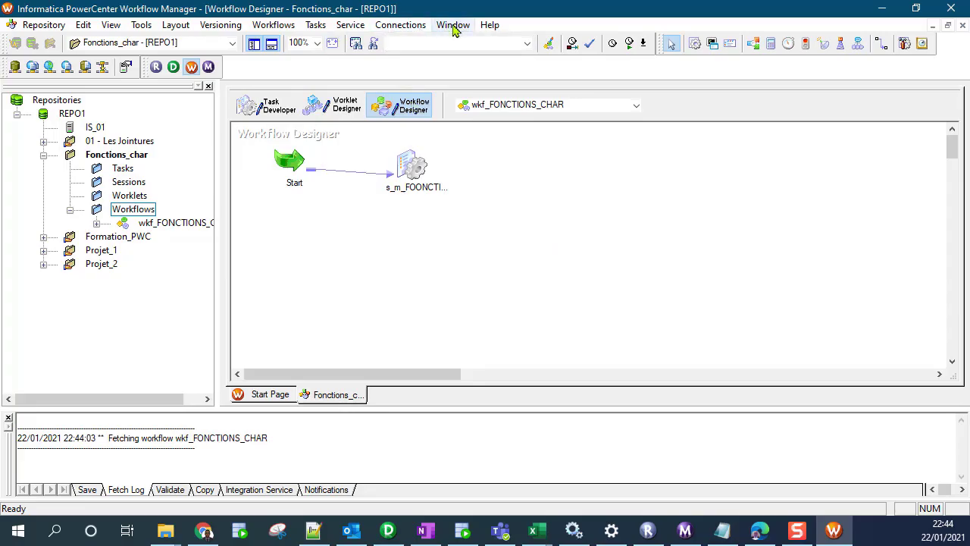
pyautogui.click(276, 25)
pyautogui.click(281, 42)
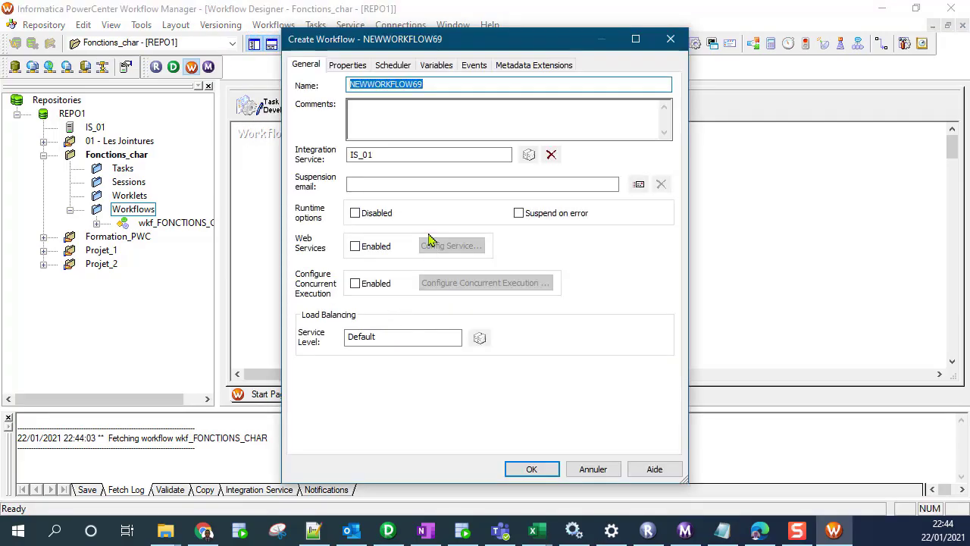
pyautogui.write('wkf_')
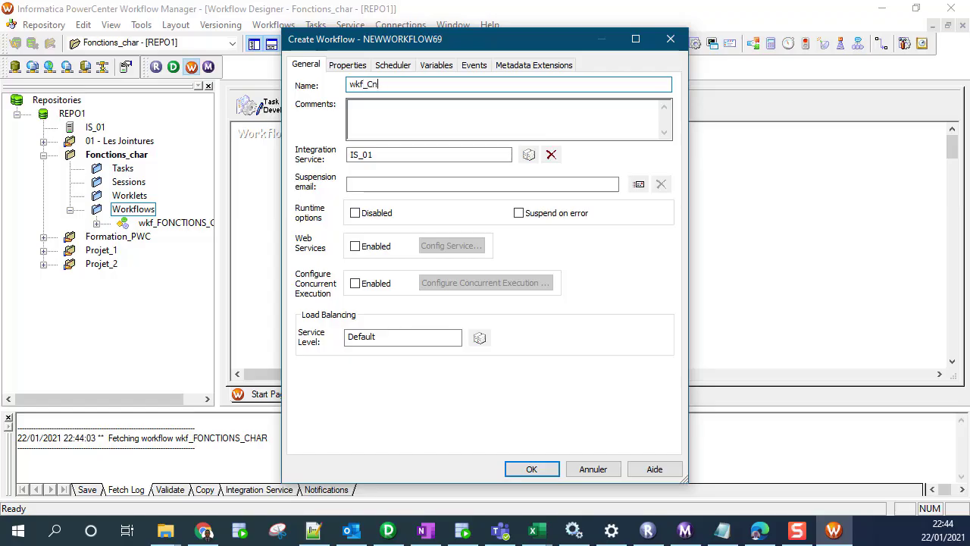
pyautogui.write('Conversion')
pyautogui.press('Return')
# - Add a session task based on the m_CONVERSION mapping to the workflow and link Start to it
pyautogui.click(447, 237)
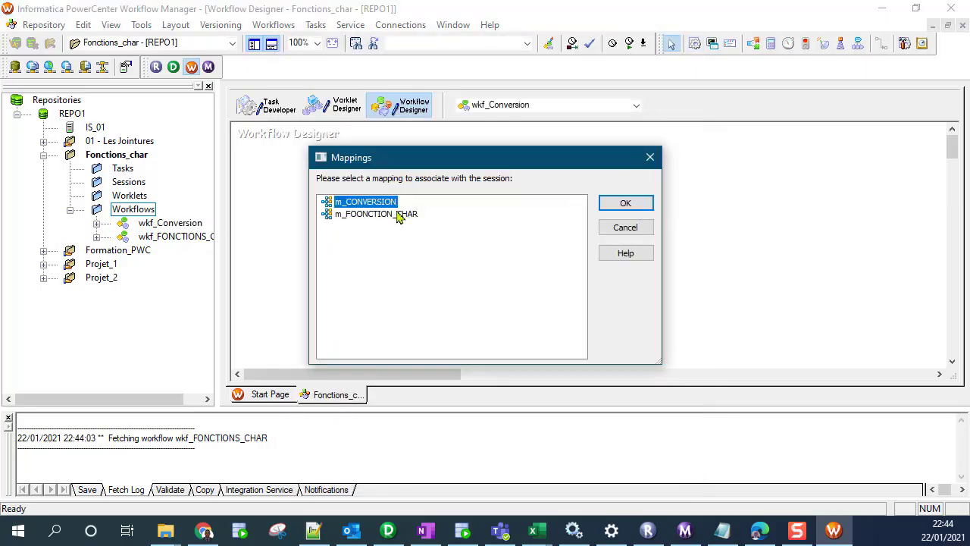
pyautogui.click(623, 203)
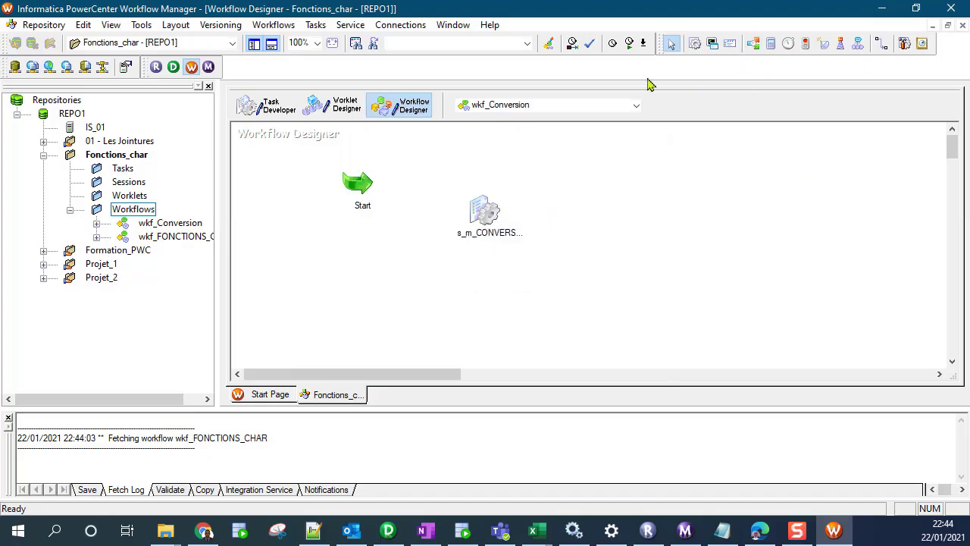
pyautogui.click(881, 46)
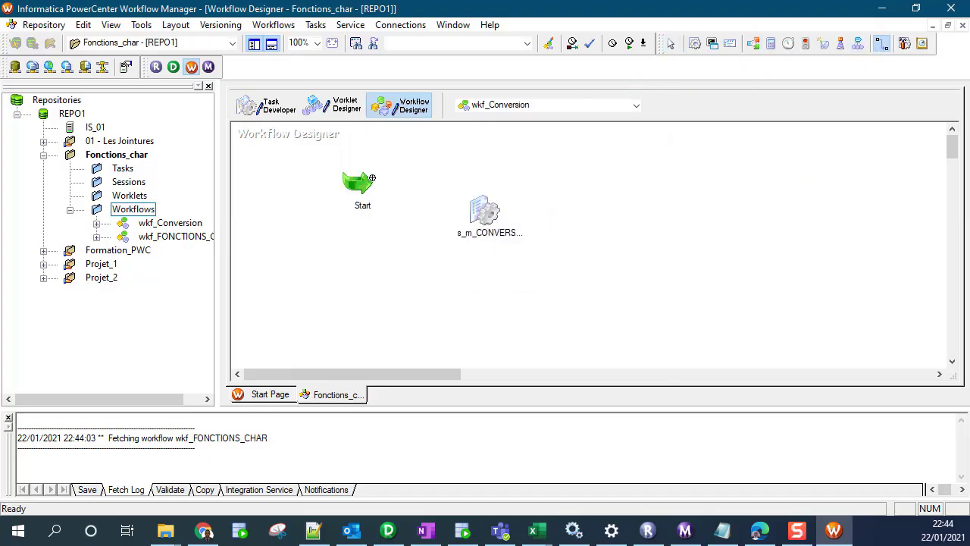
pyautogui.moveTo(423, 194); pyautogui.dragTo(482, 214)
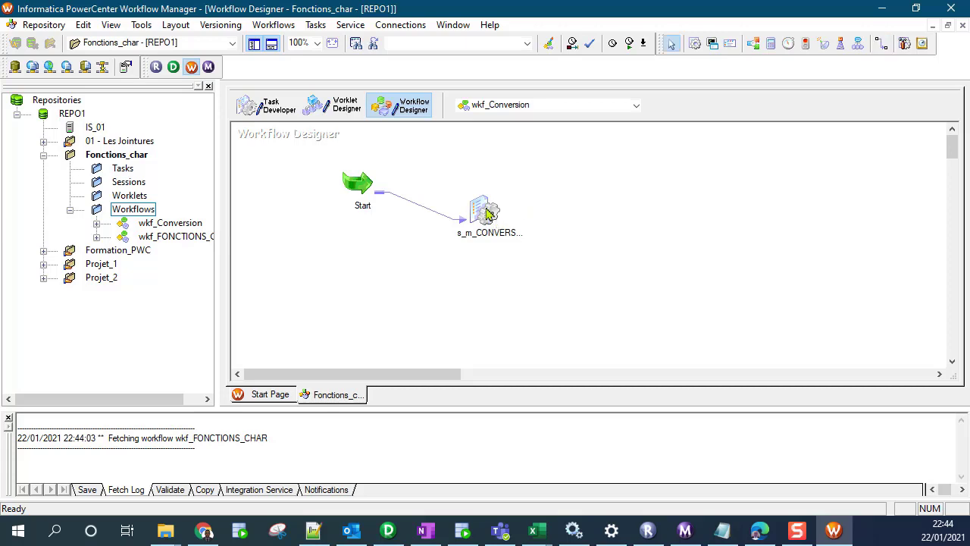
# - Set the s_m_CONVERSION session to fail its parent if the task fails, and show the C_CONVERSION target's writer properties
pyautogui.doubleClick(487, 212)
pyautogui.click(127, 260)
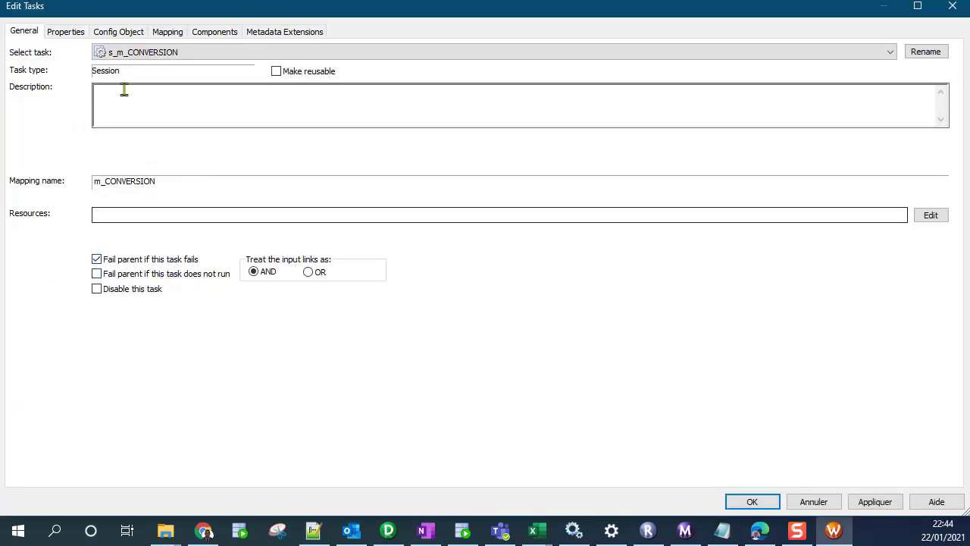
pyautogui.click(172, 33)
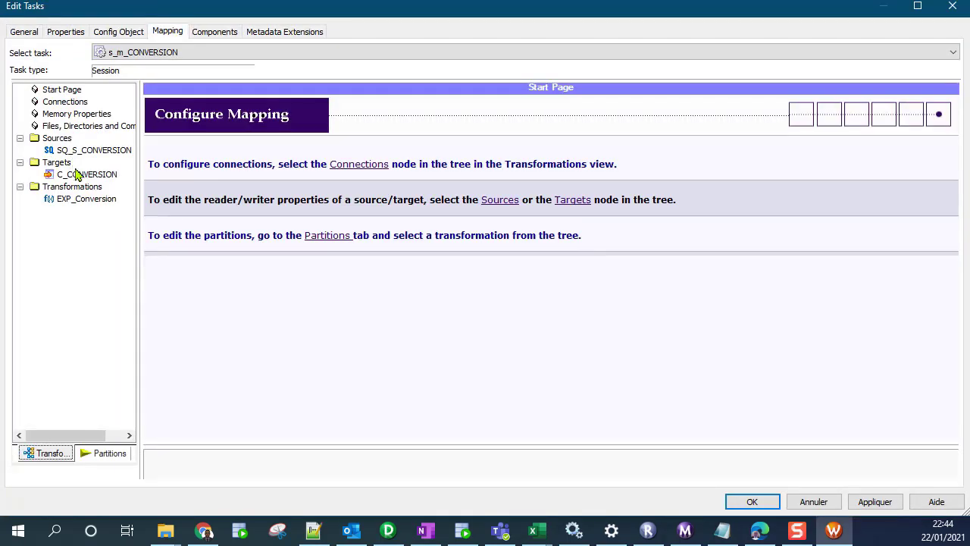
pyautogui.click(76, 174)
pyautogui.click(150, 104)
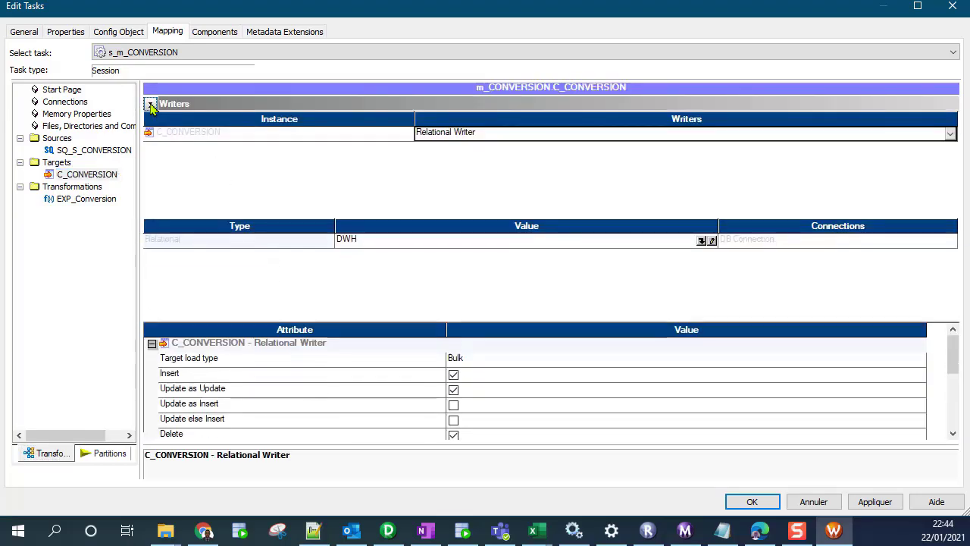
pyautogui.click(150, 119)
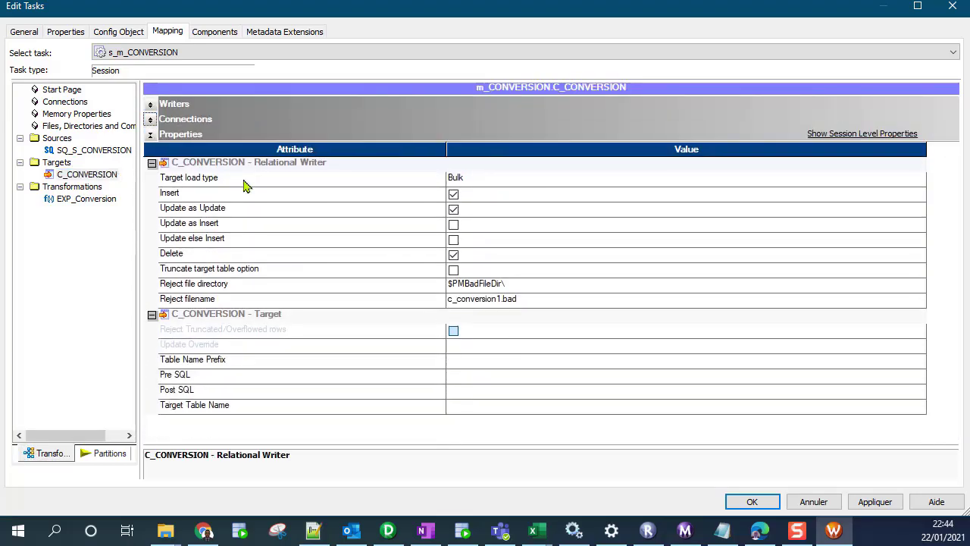
# - Disable Update as Update and Delete for the C_CONVERSION target, enable the Truncate target table option, and apply the session changes
pyautogui.click(453, 209)
pyautogui.click(453, 255)
pyautogui.click(453, 269)
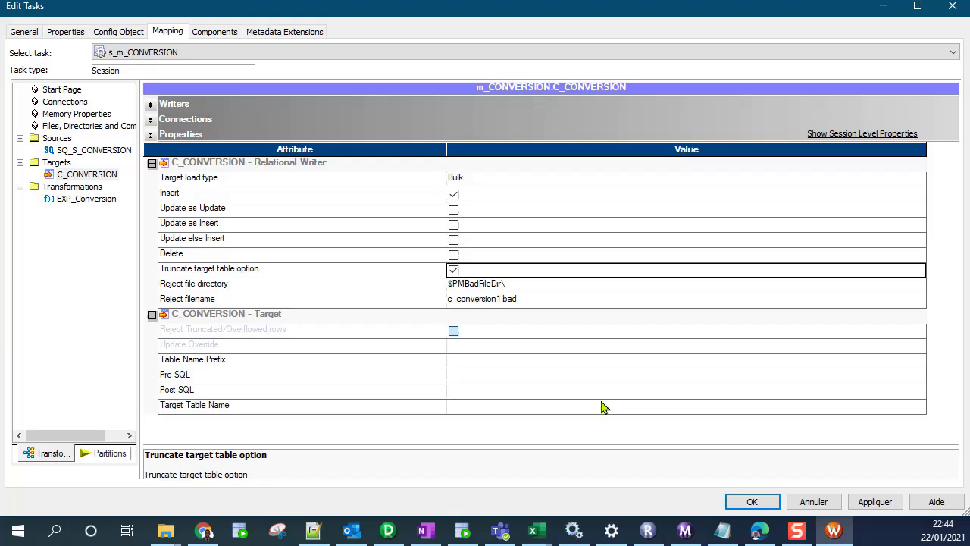
pyautogui.click(875, 501)
pyautogui.click(749, 501)
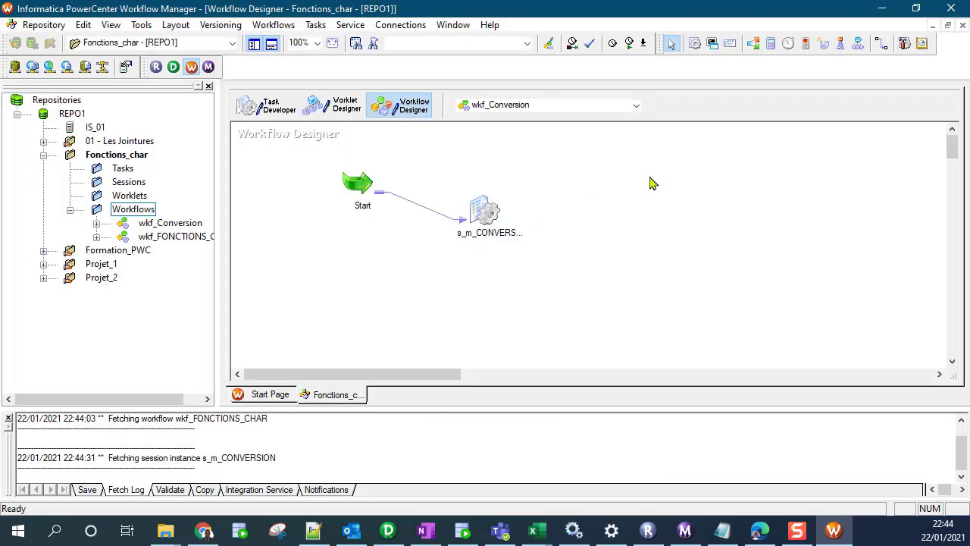
# - Save and start wkf_Conversion, and check the status of its run in Workflow Monitor
pyautogui.hotkey('ctrl', 's')
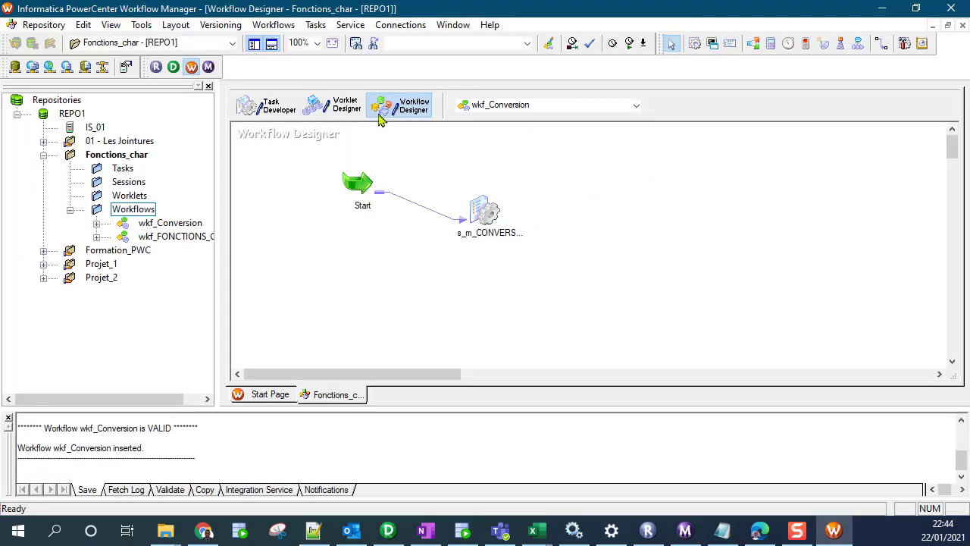
pyautogui.click(629, 44)
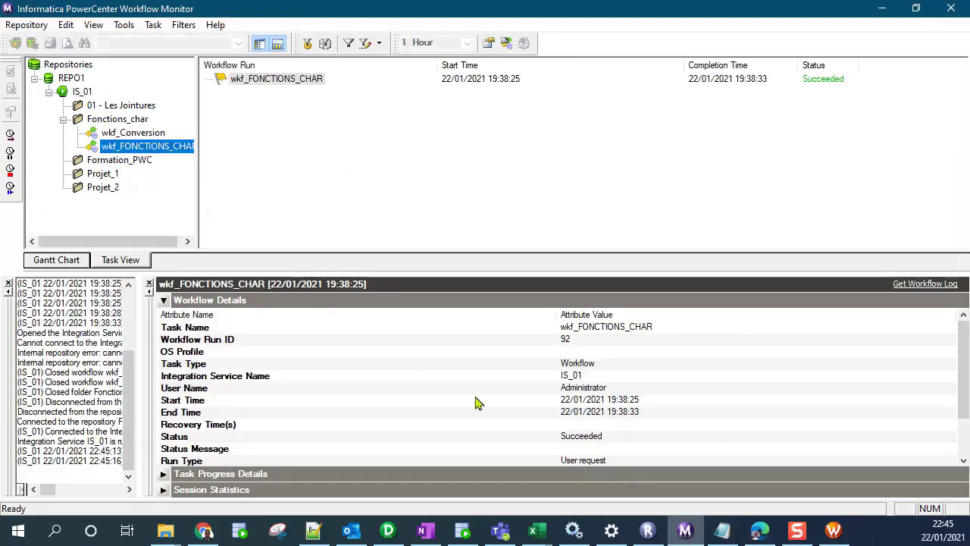
pyautogui.click(106, 148)
pyautogui.click(126, 134)
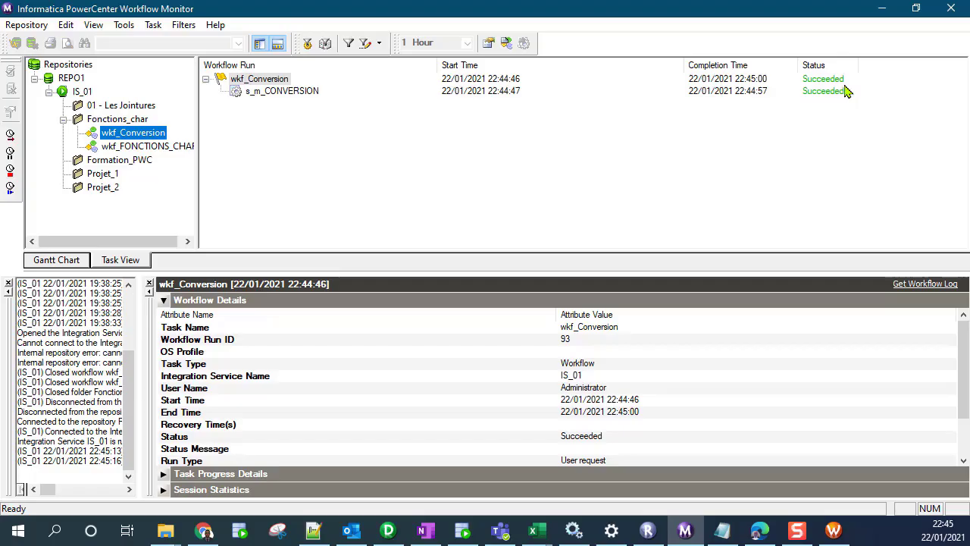
pyautogui.click(560, 172)
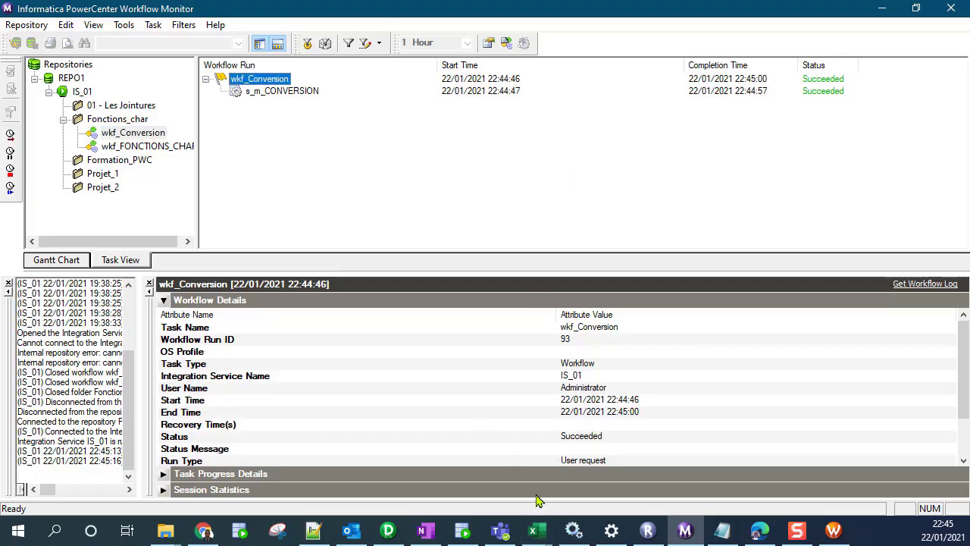
# - Switch to SQL Developer, add the query SELECT * FROM c_CONVERSION ; below the commit statement, and run it
pyautogui.click(462, 531)
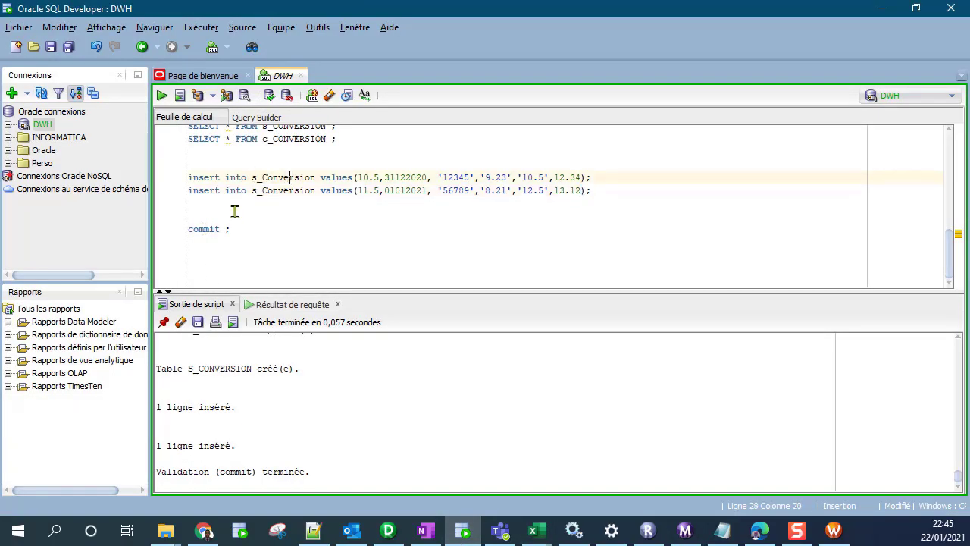
pyautogui.click(349, 141)
pyautogui.moveTo(349, 141); pyautogui.dragTo(164, 147)
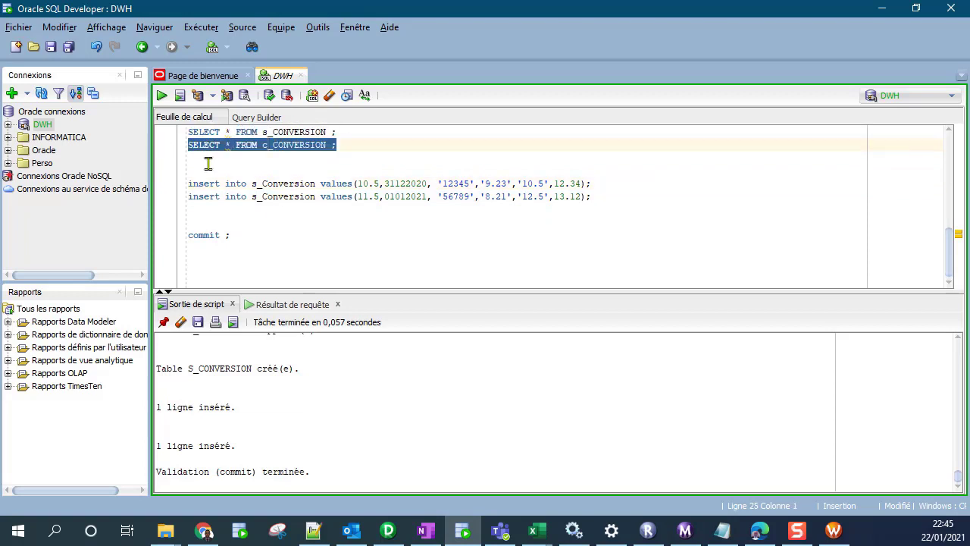
pyautogui.click(281, 219)
pyautogui.click(286, 259)
pyautogui.press('Return')
pyautogui.write('SELECT * FROM c_CONVERSION ;')
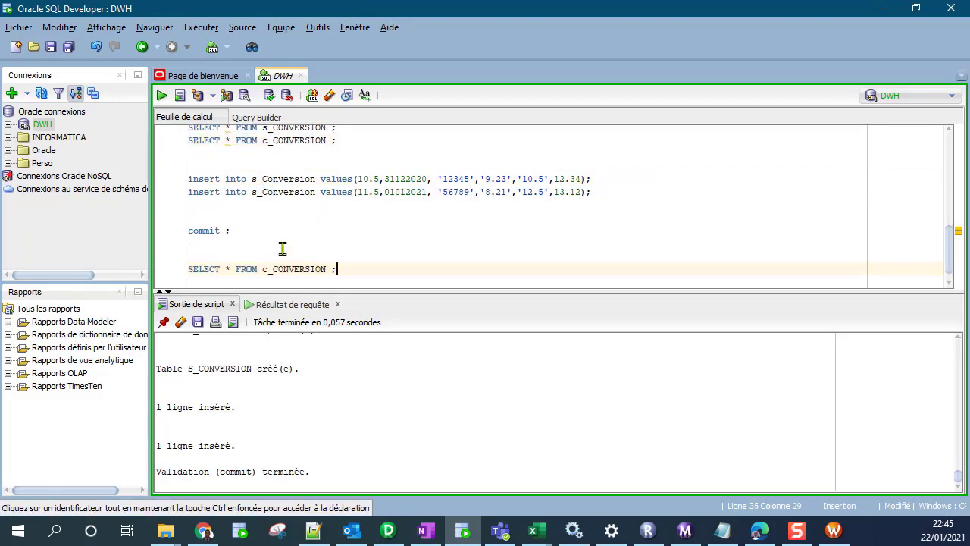
pyautogui.hotkey('ctrl', 'Return')
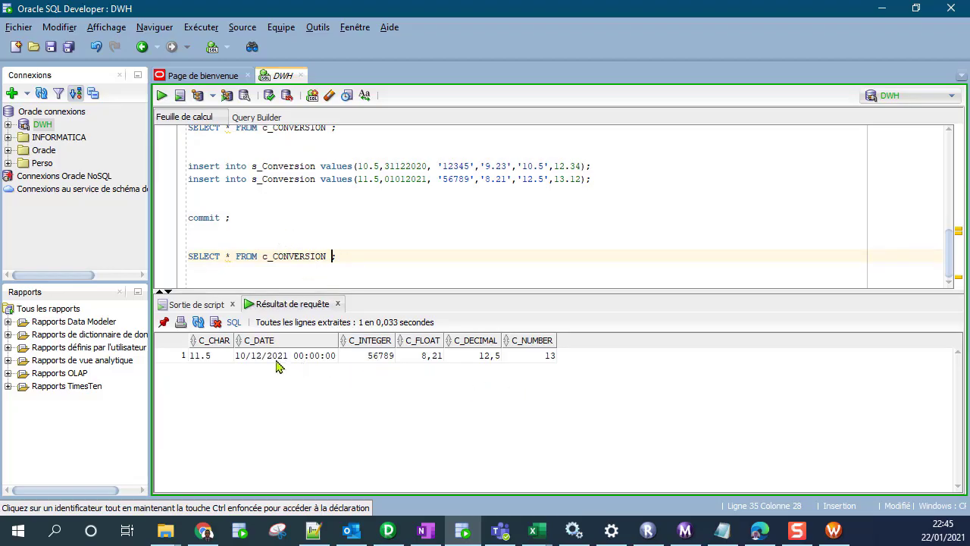
# - Examine the converted C_DATE, C_CHAR, C_INTEGER and C_FLOAT values in the query result
pyautogui.click(252, 362)
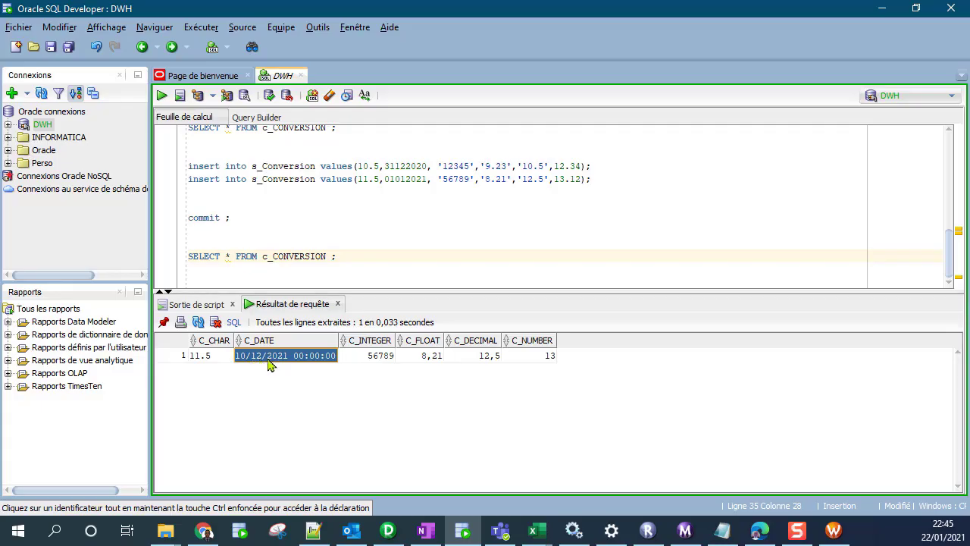
pyautogui.click(212, 361)
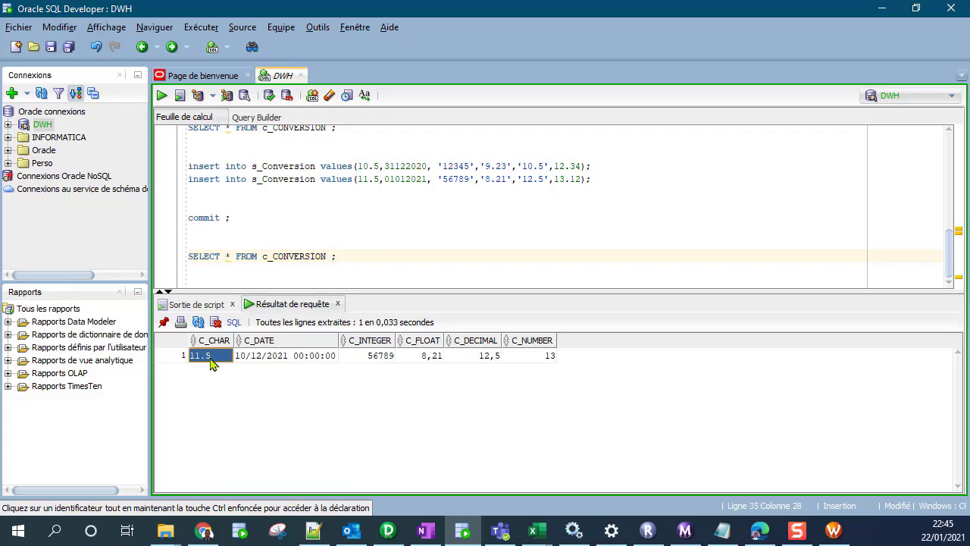
pyautogui.click(373, 362)
pyautogui.click(424, 364)
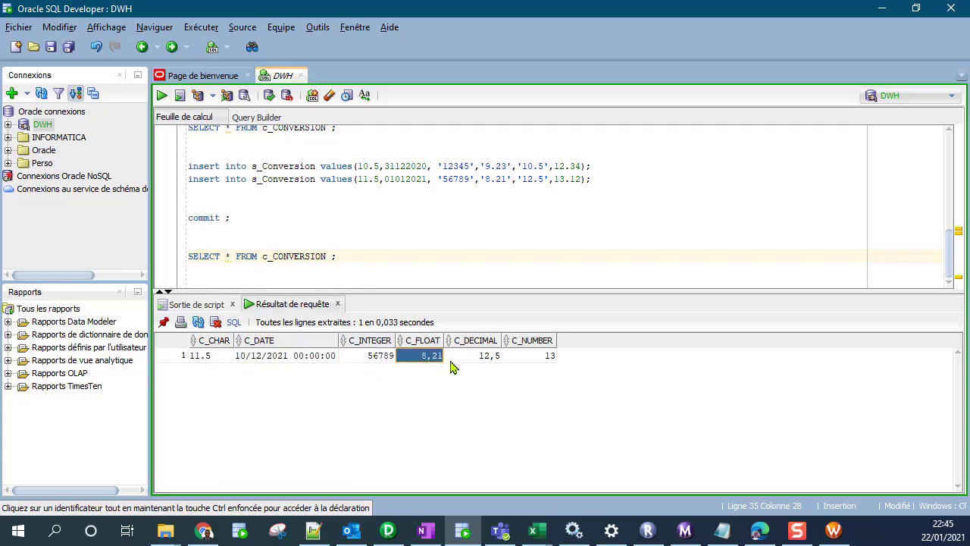
# - Examine the C_DECIMAL and C_NUMBER values in the query result and compare them with the two s_Conversion insert statements
pyautogui.click(480, 363)
pyautogui.click(505, 363)
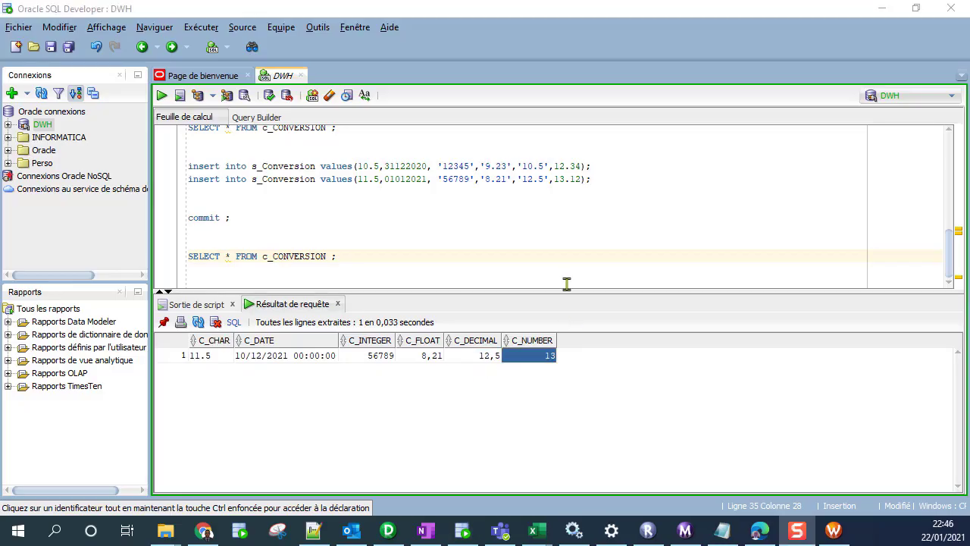
pyautogui.click(558, 167)
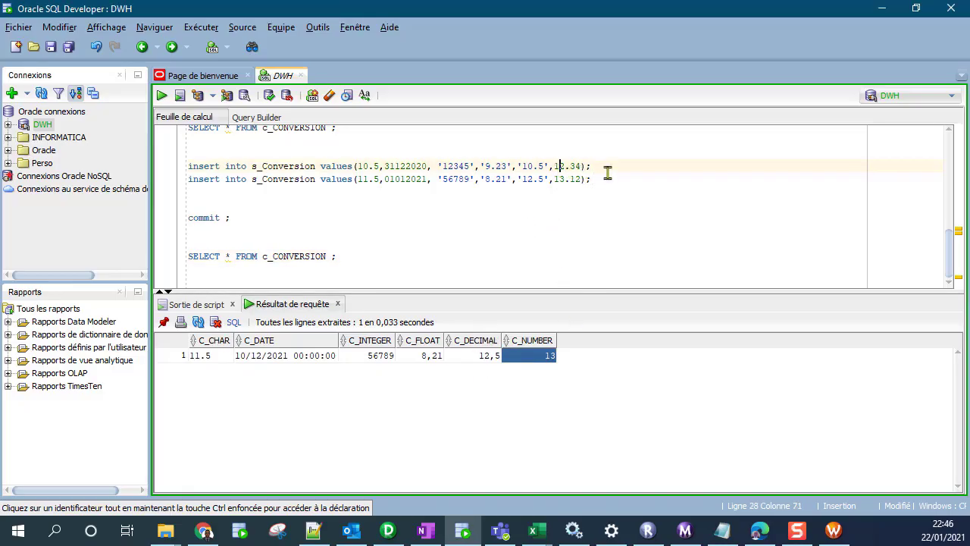
pyautogui.click(603, 181)
pyautogui.moveTo(604, 163); pyautogui.dragTo(150, 171)
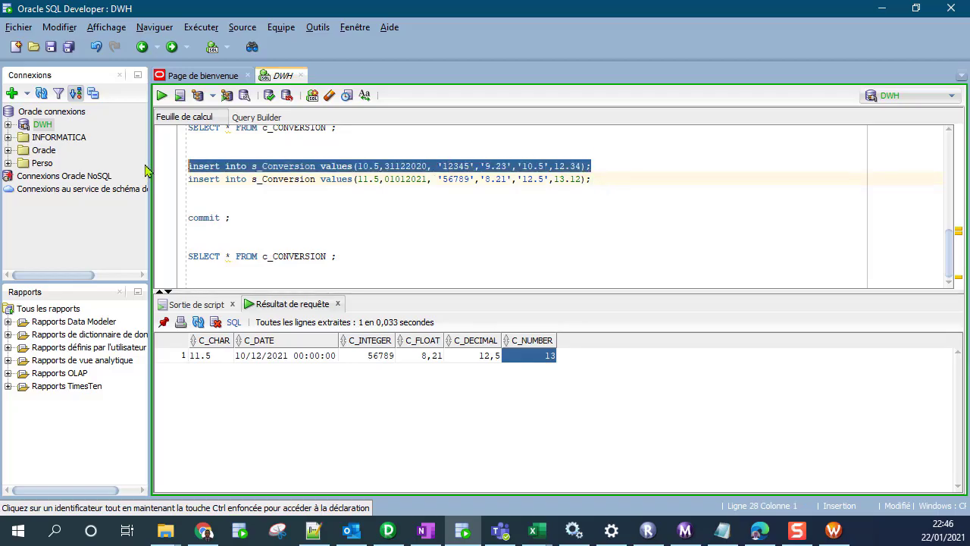
pyautogui.click(257, 166)
pyautogui.press('Down')
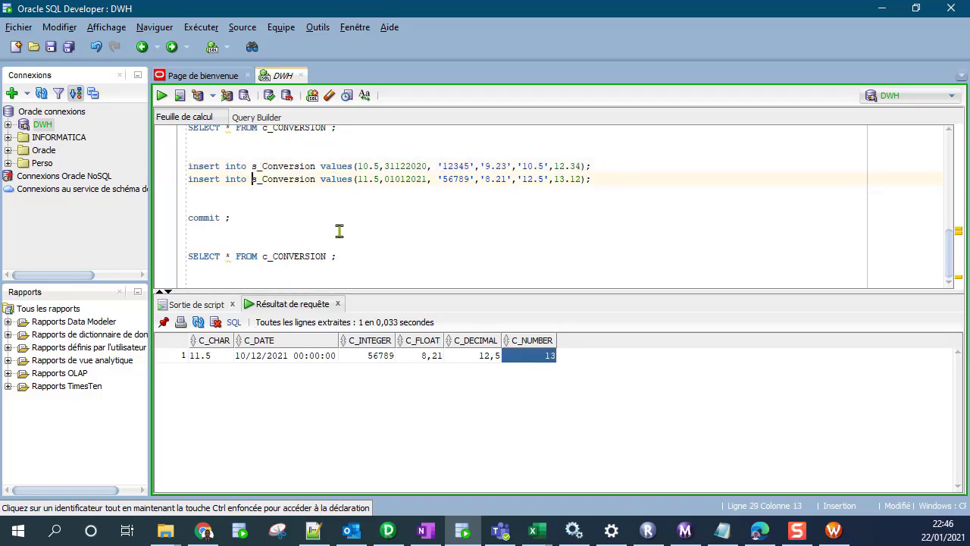
pyautogui.click(442, 241)
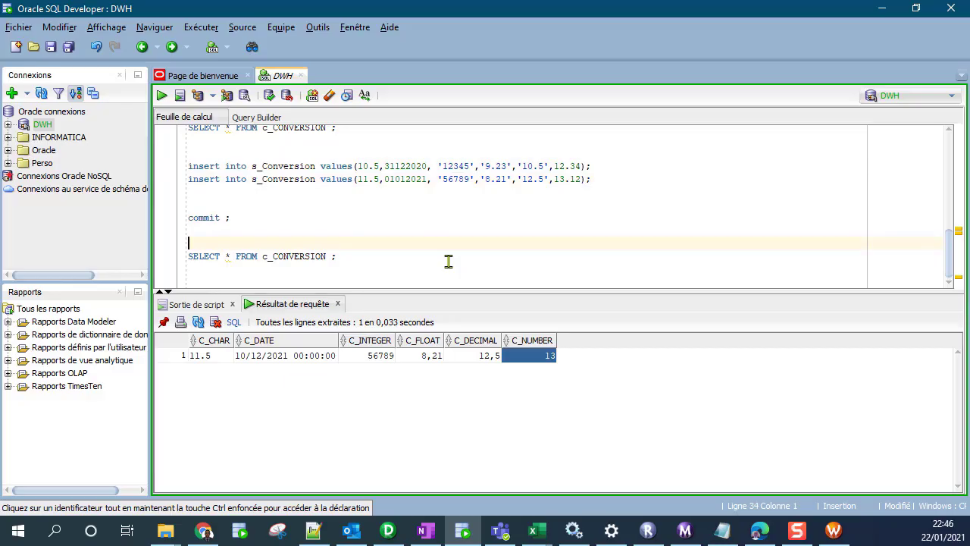
pyautogui.scroll(3, 507, 219)
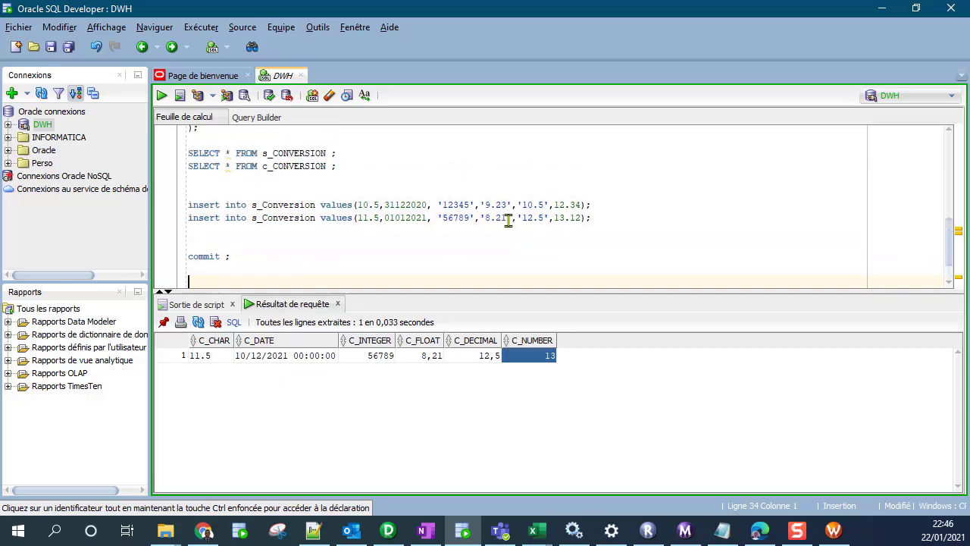
pyautogui.scroll(-1, 507, 217)
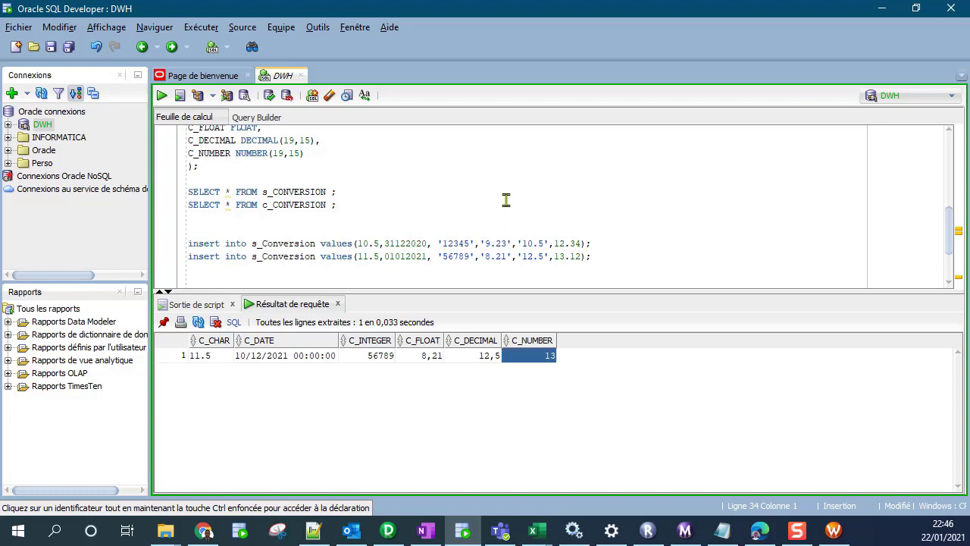
pyautogui.scroll(-2, 506, 199)
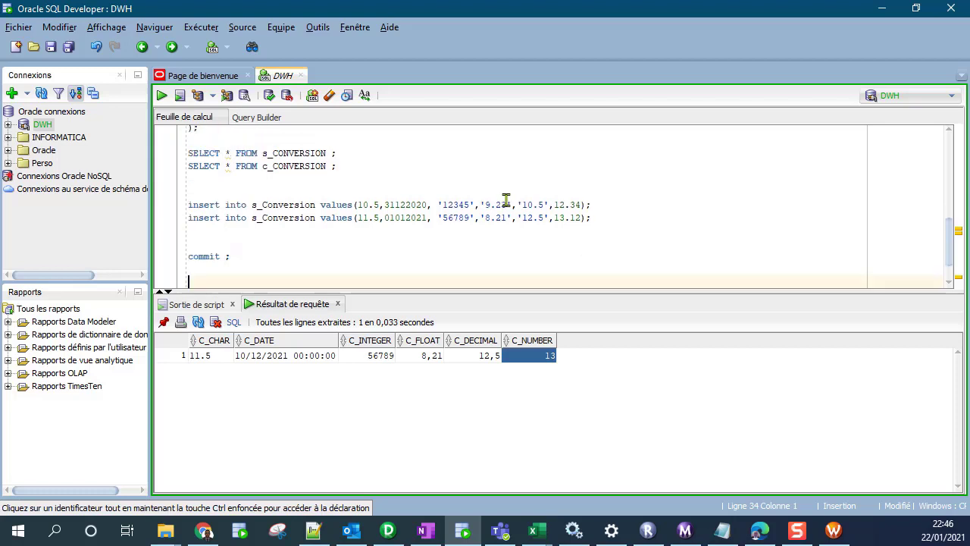